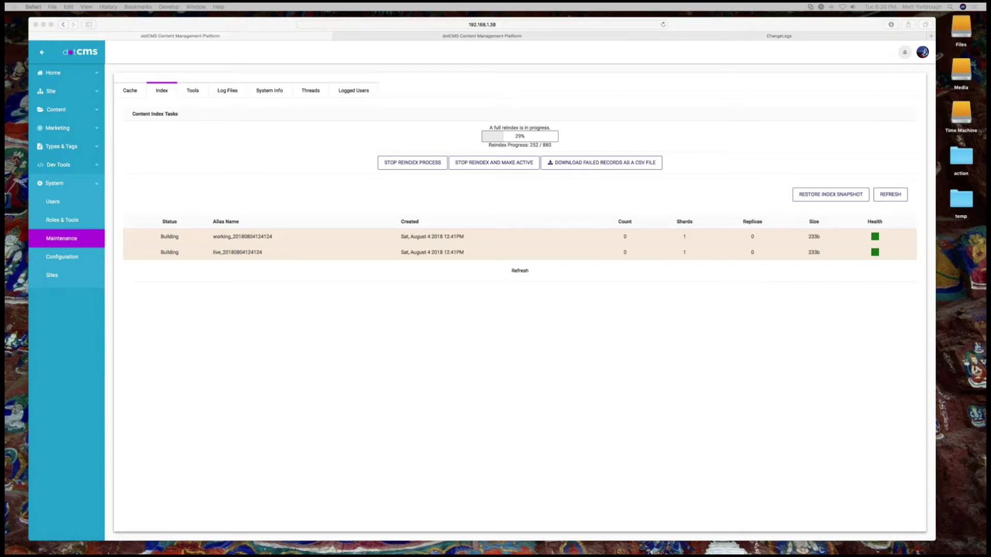
- Switch to Preview and close the Section 7 Back-end Maintenance title image
key("super+Tab")
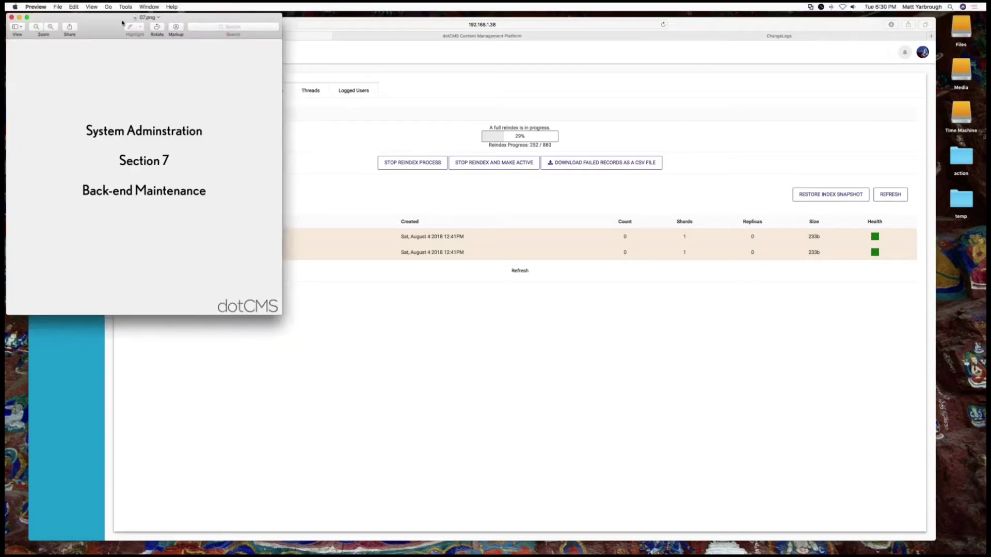
left_click_drag(124, 23, 435, 155)
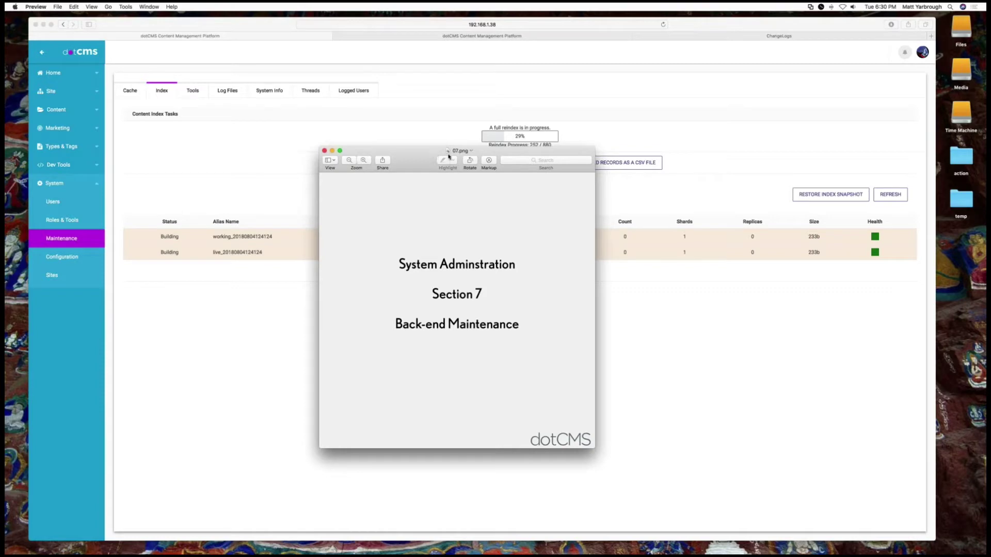
left_click(324, 151)
- Switch to the dotCMS login page on 192.168.1.39 and sign in with the saved admin e-mail address and password
left_click(472, 36)
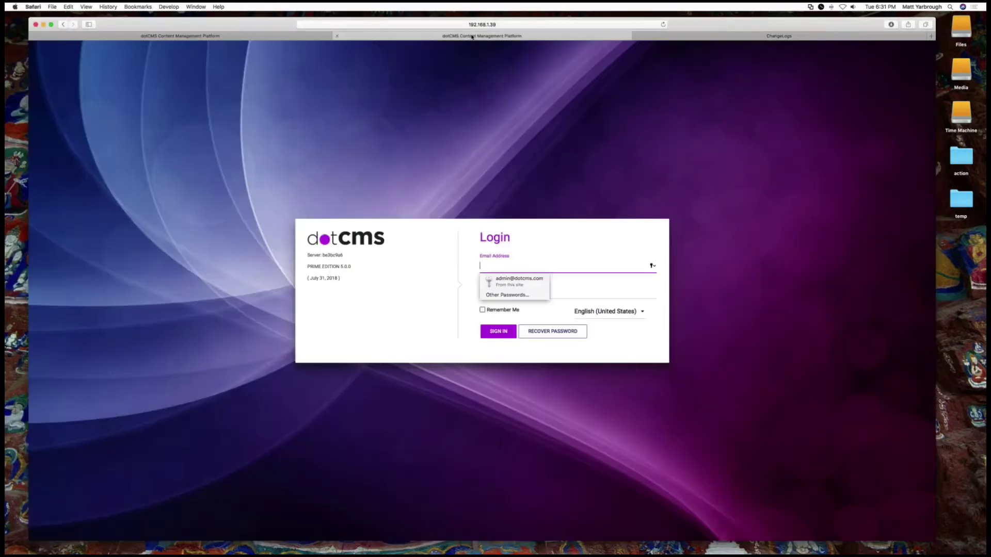
left_click(524, 285)
key("Return")
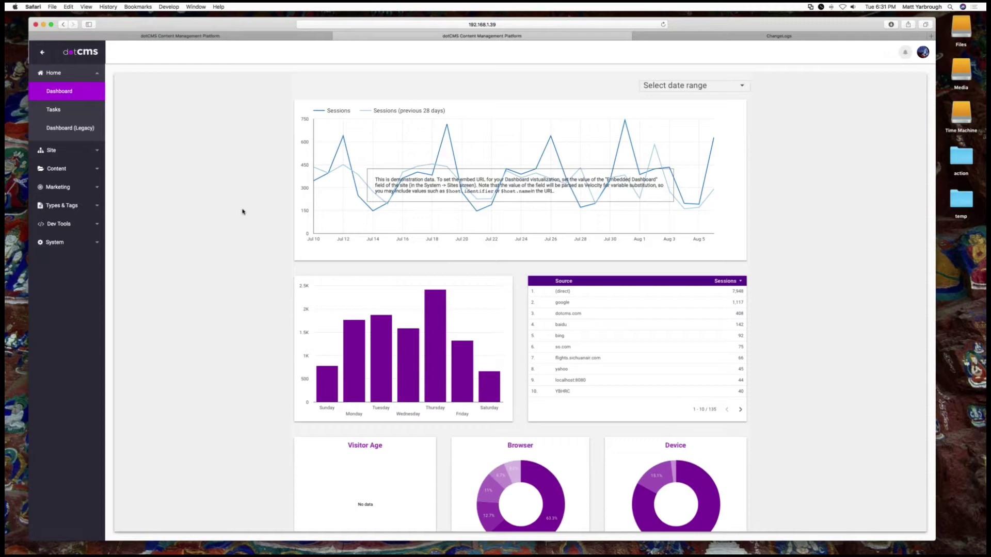
- View the list of open workflow tasks and open the site browser for demo.dotcms.com
left_click(74, 109)
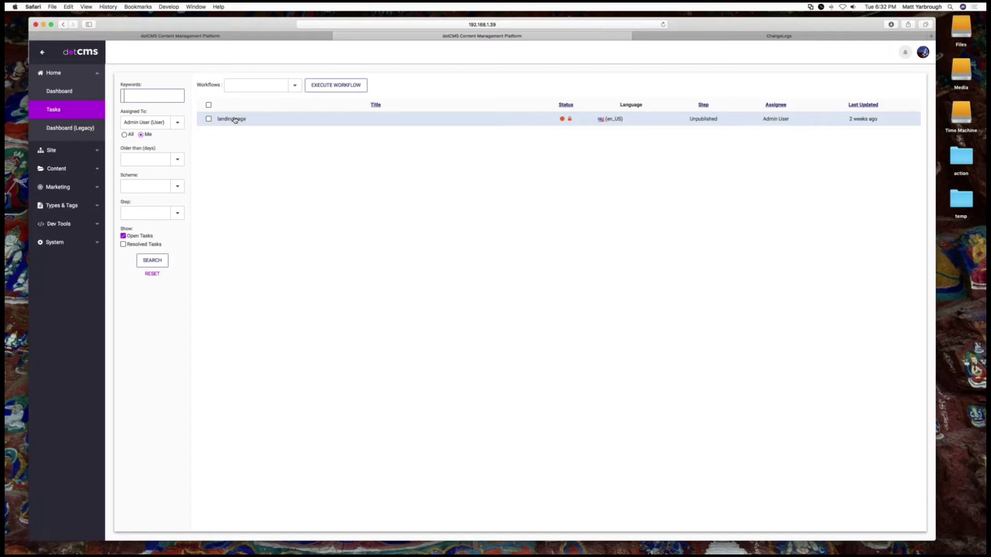
left_click(52, 150)
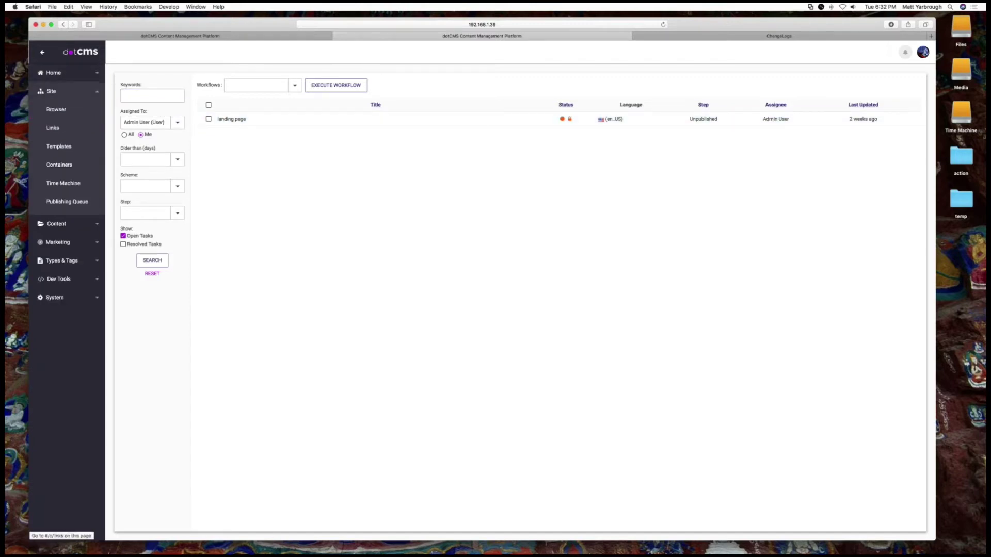
left_click(56, 109)
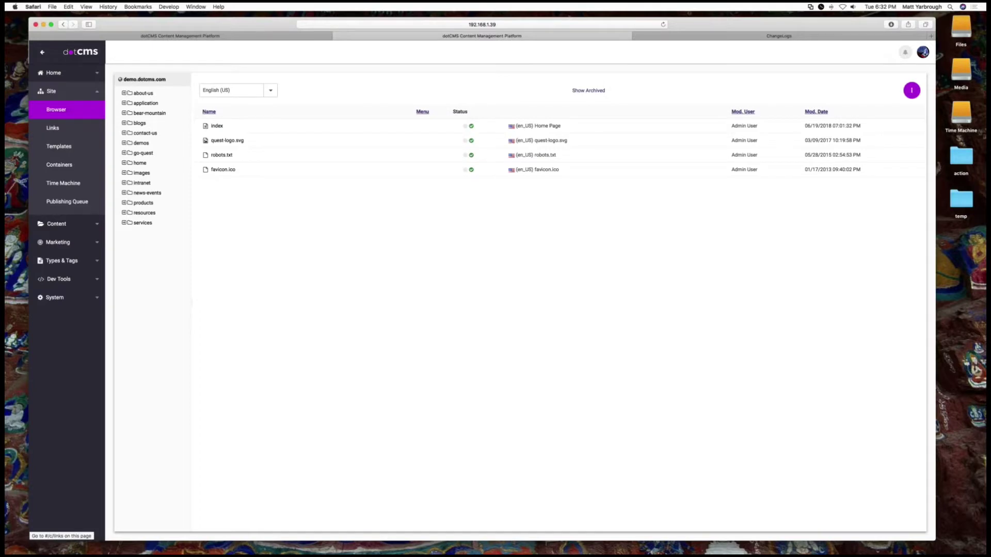
- Check the available actions for the blogs folder and open the page properties of the index page
right_click(138, 126)
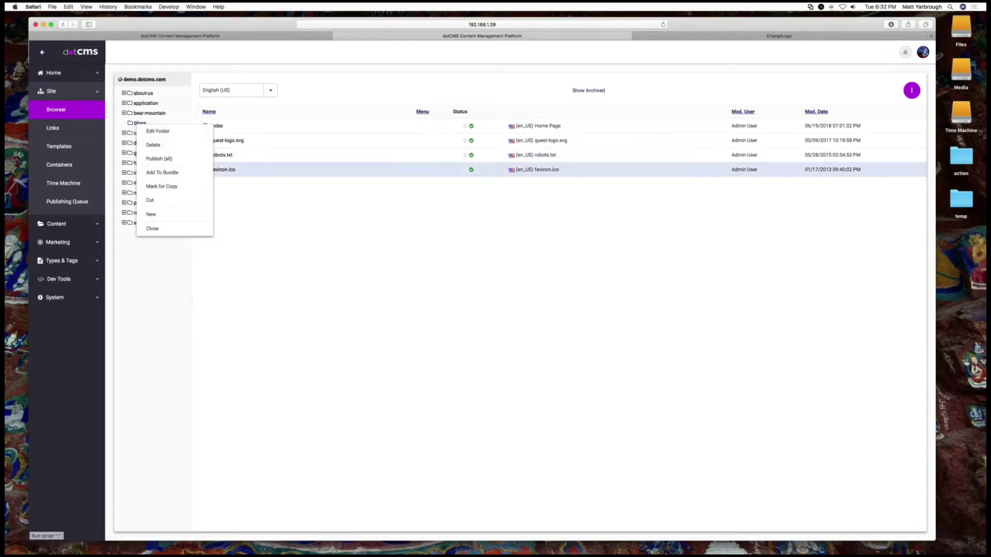
left_click(174, 232)
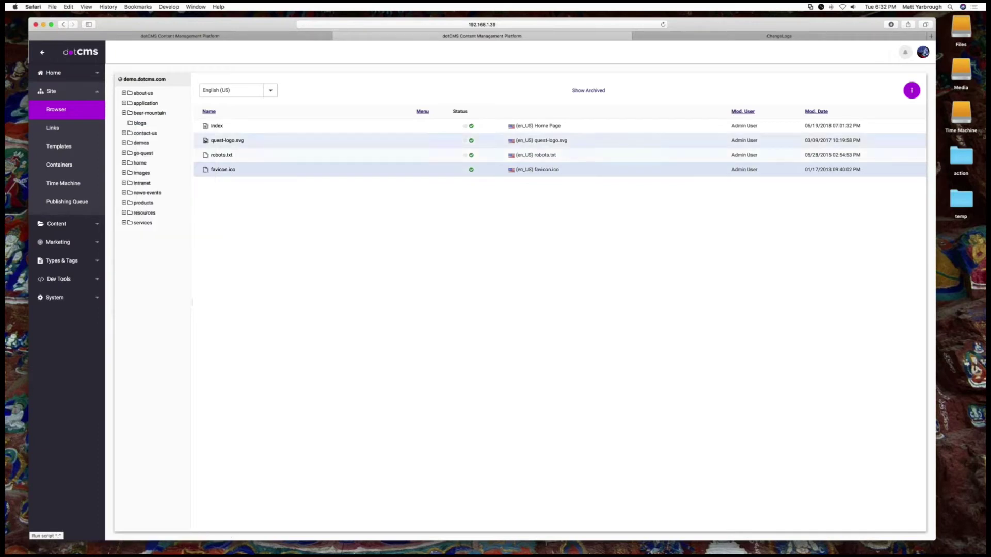
right_click(224, 130)
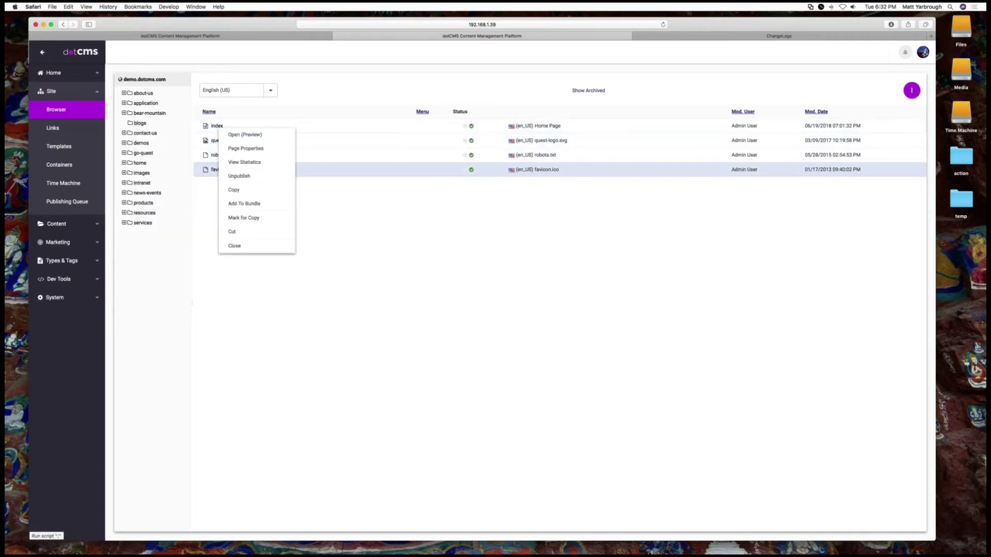
left_click(260, 149)
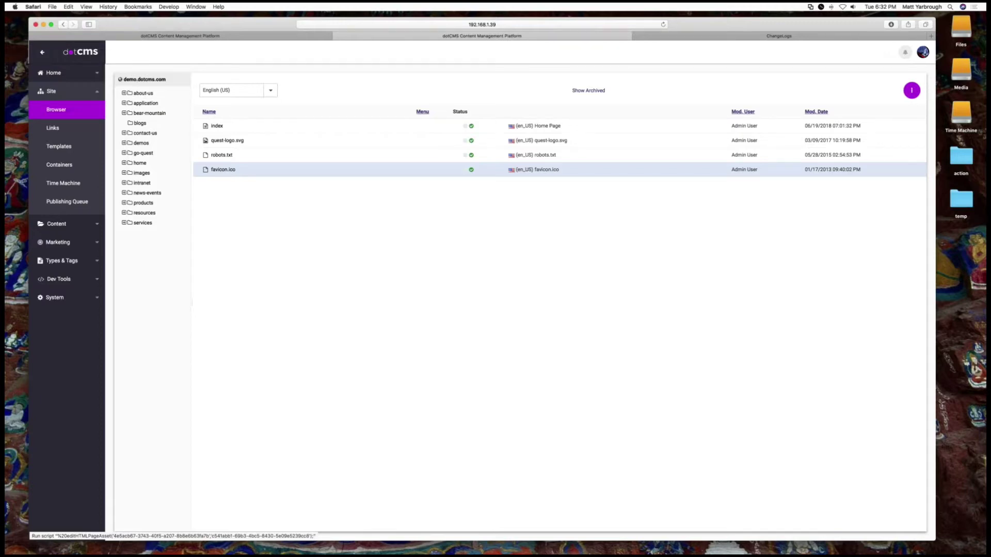
left_click(309, 164)
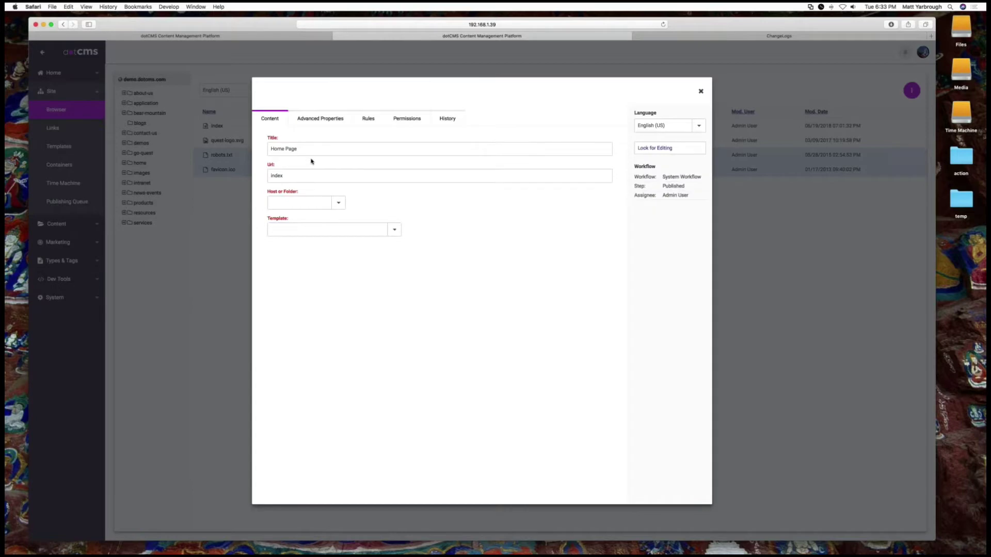
- Review the Home Page asset's permissions, history and advanced properties, and close the page asset dialog
left_click(405, 119)
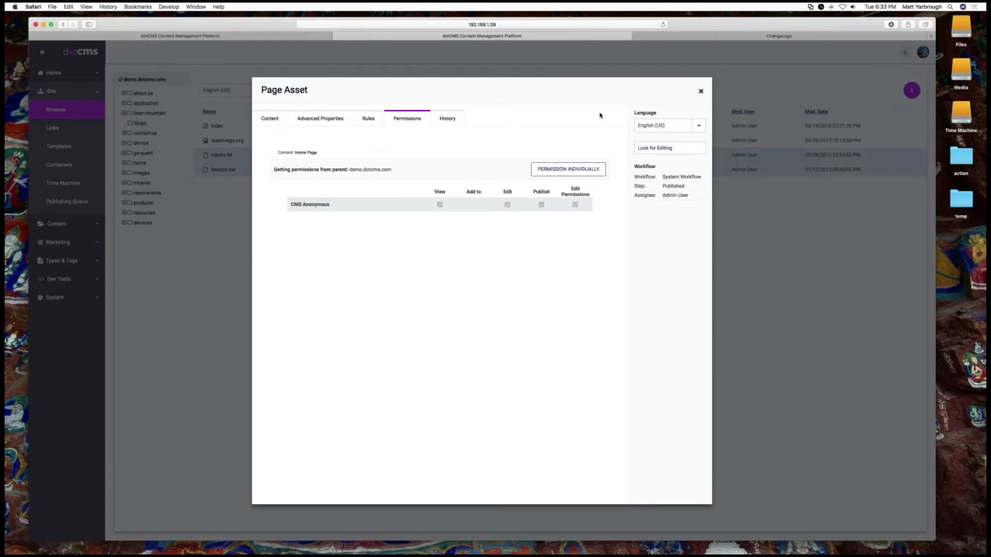
left_click(448, 122)
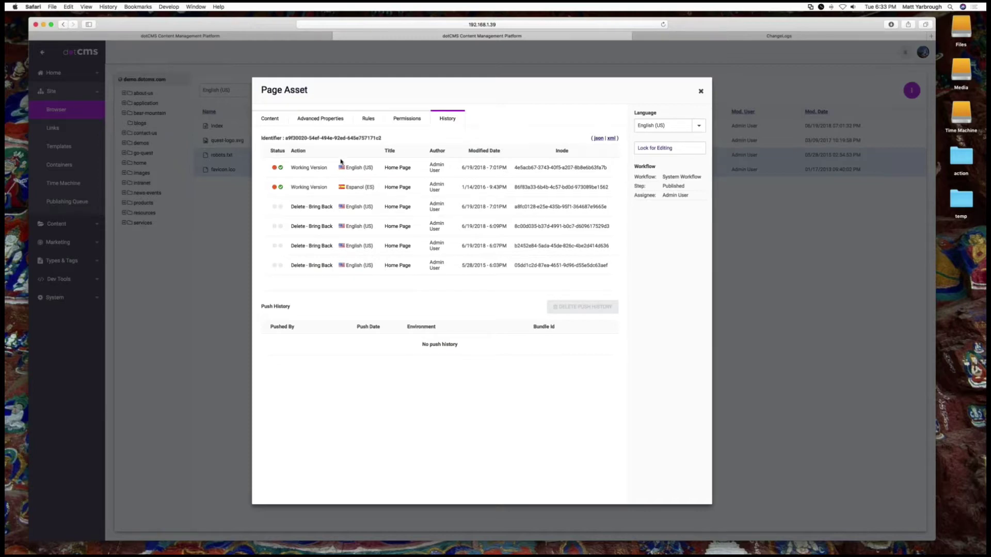
left_click(329, 122)
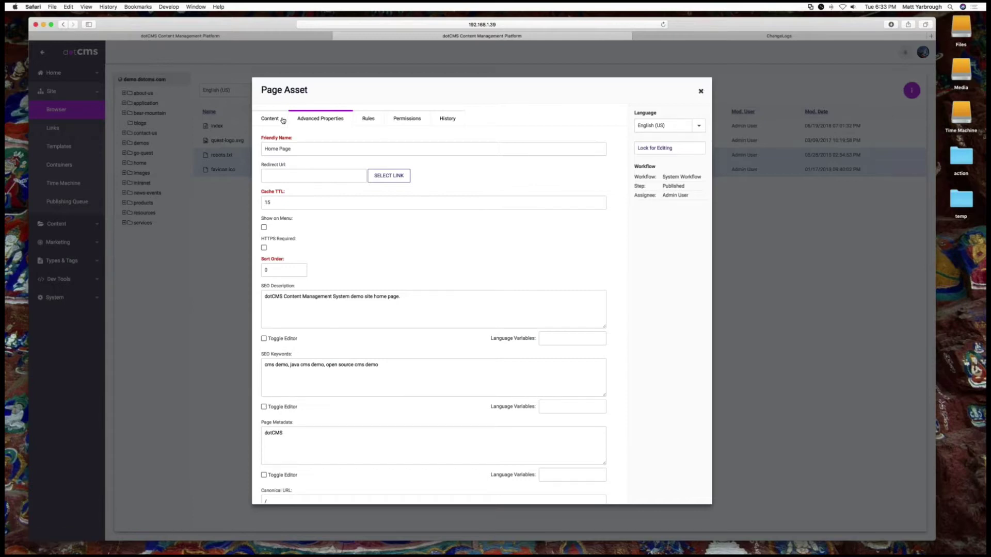
left_click(412, 120)
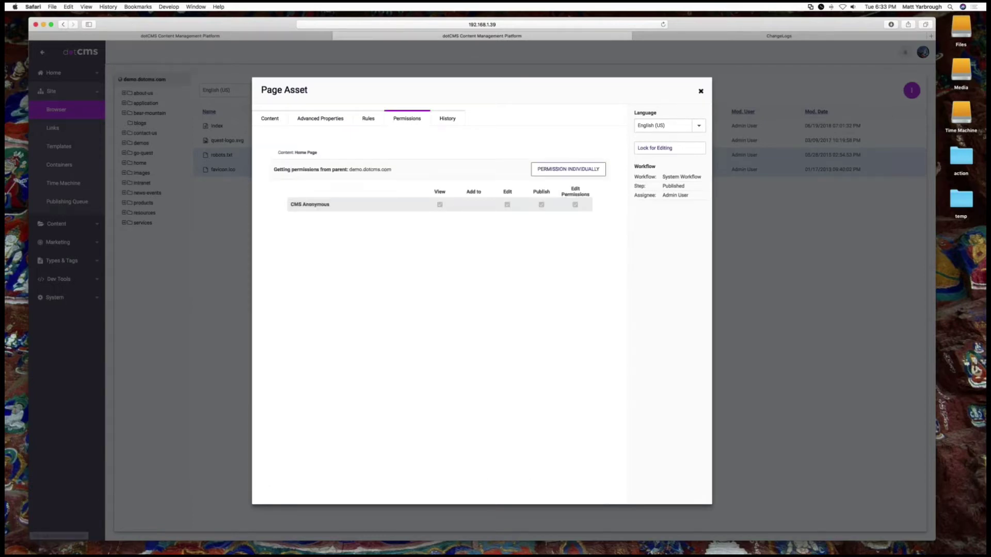
left_click(701, 91)
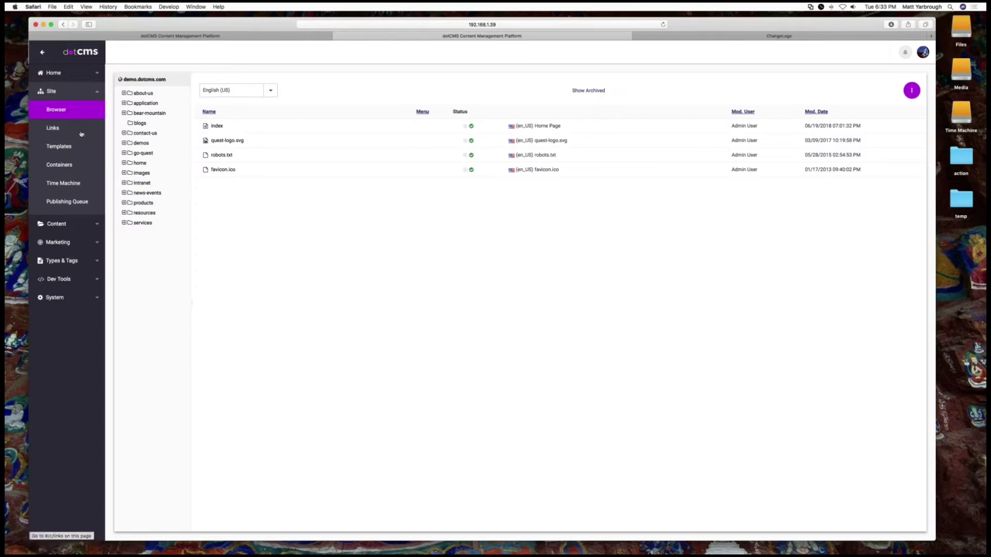
- View the site's links section and open the Quest - Homepage template for editing
left_click(54, 129)
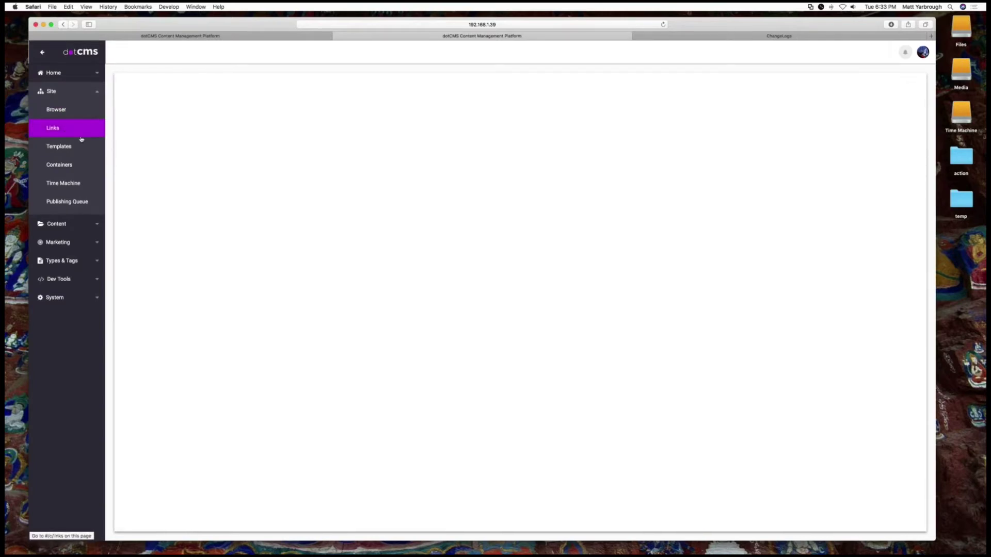
left_click(78, 146)
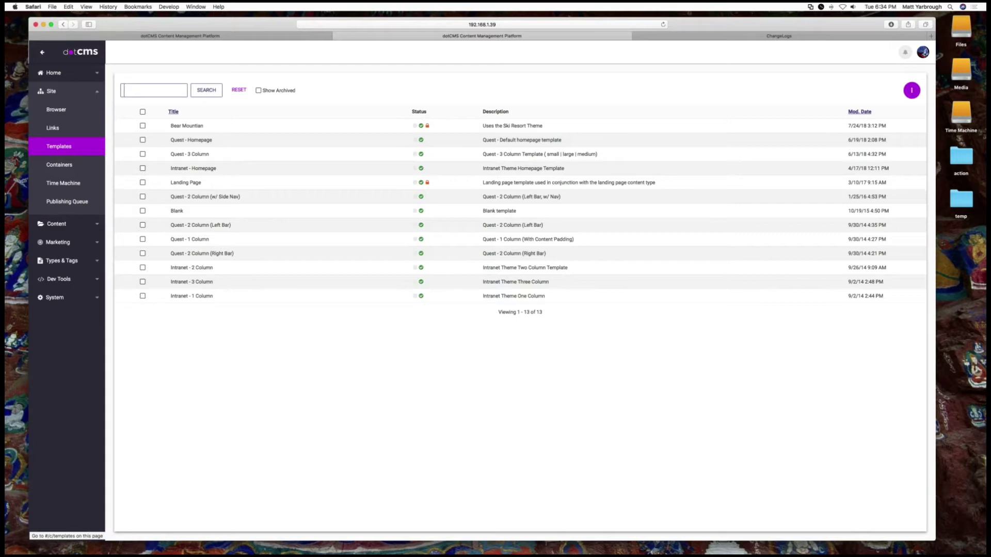
right_click(197, 141)
left_click(225, 150)
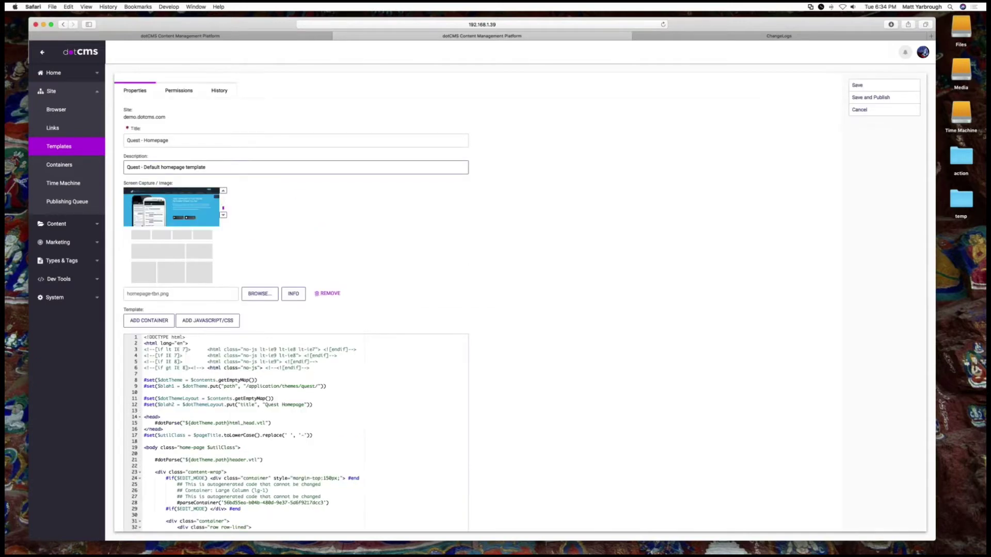
- Examine the Quest - Homepage template's code from beginning to end
scroll(375, 401, "down", 8)
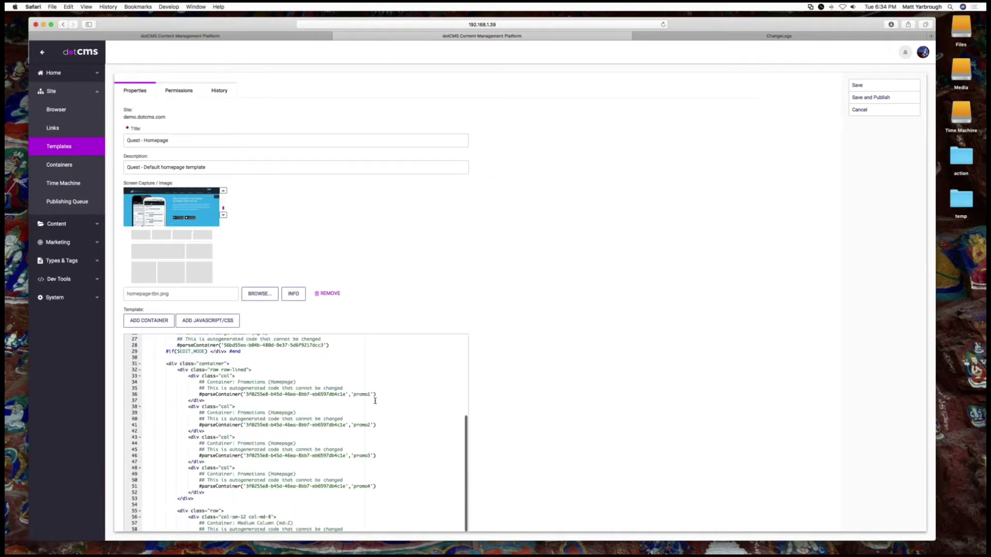
scroll(375, 401, "down", 5)
scroll(517, 398, "down", 3)
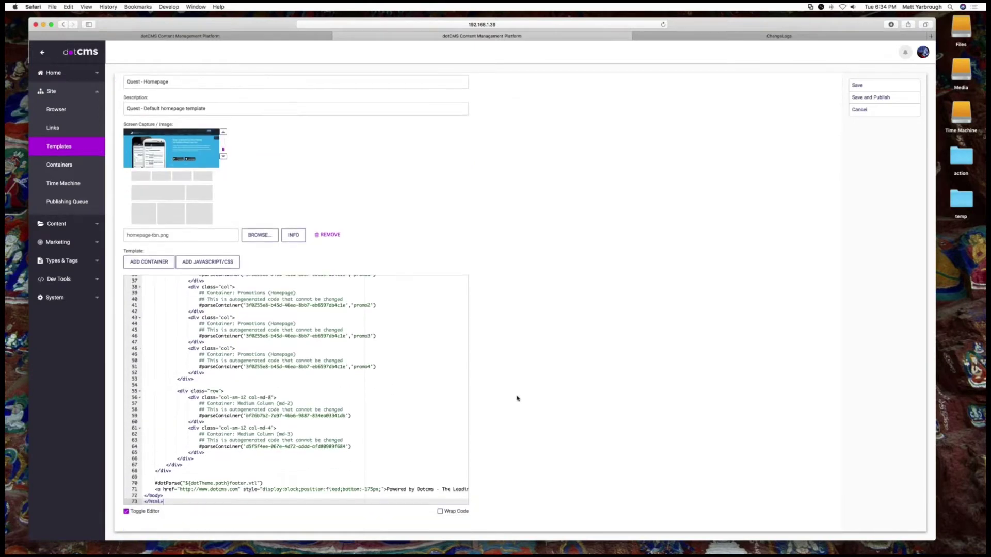
scroll(416, 390, "up", 10)
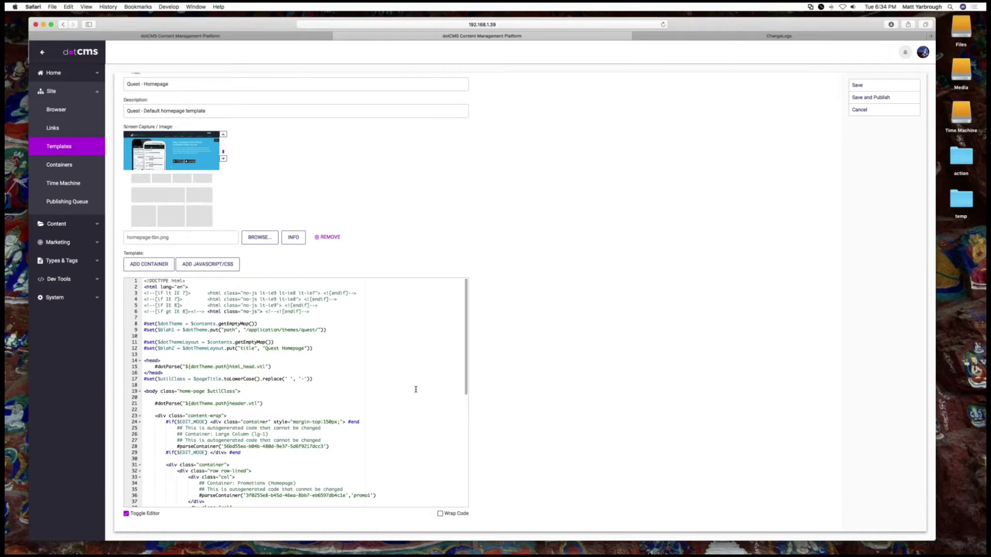
scroll(415, 389, "up", 1)
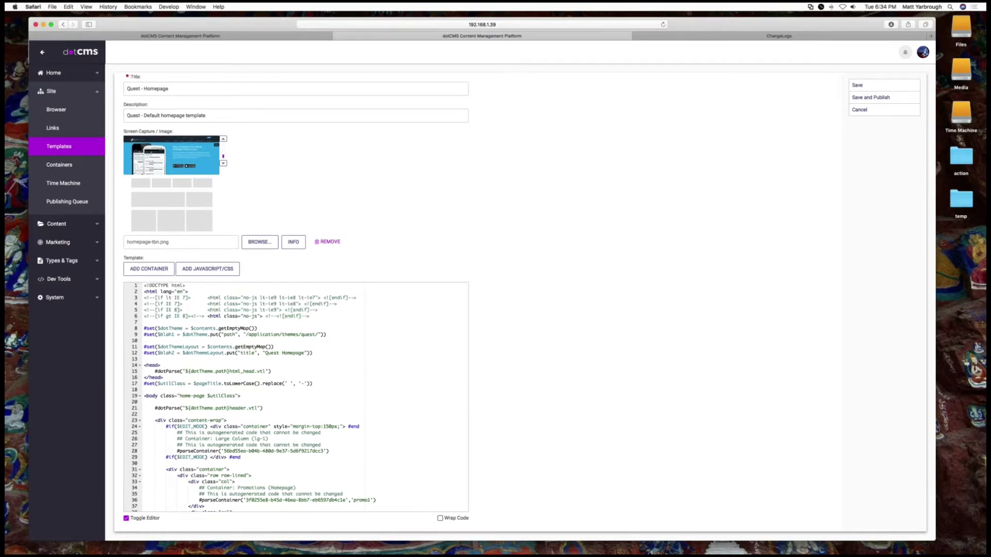
scroll(517, 376, "up", 2)
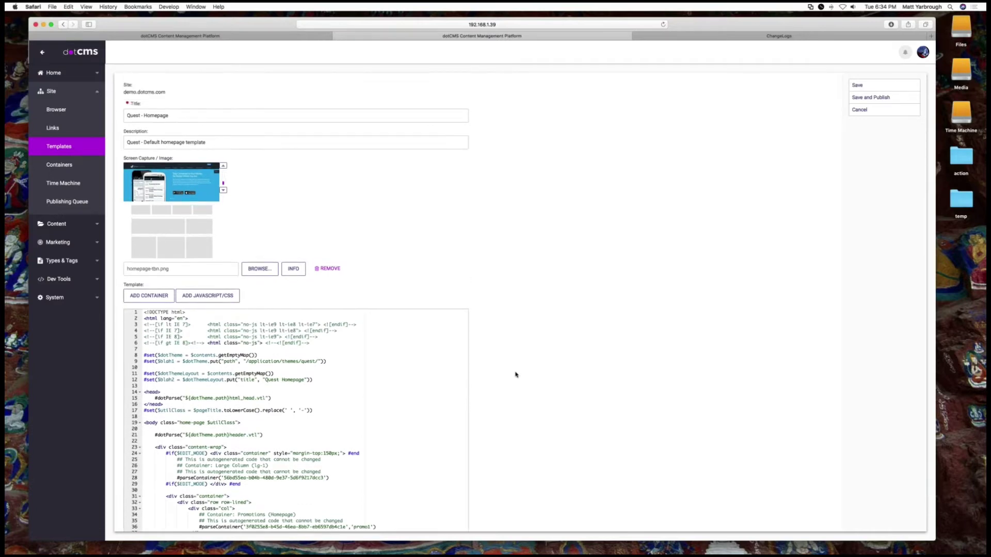
- Open the Banner Carousel container for editing, check its permissions and return to its properties
left_click(83, 166)
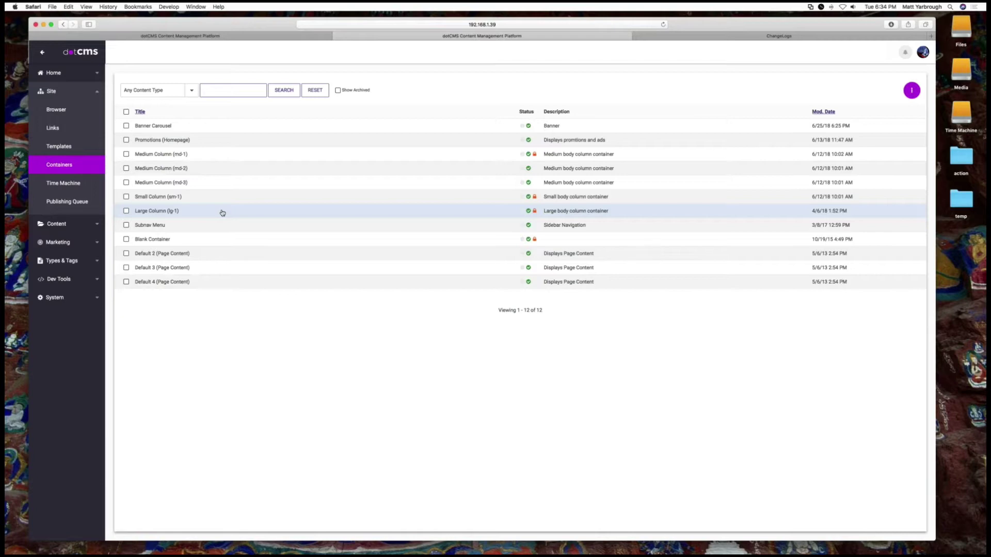
right_click(163, 127)
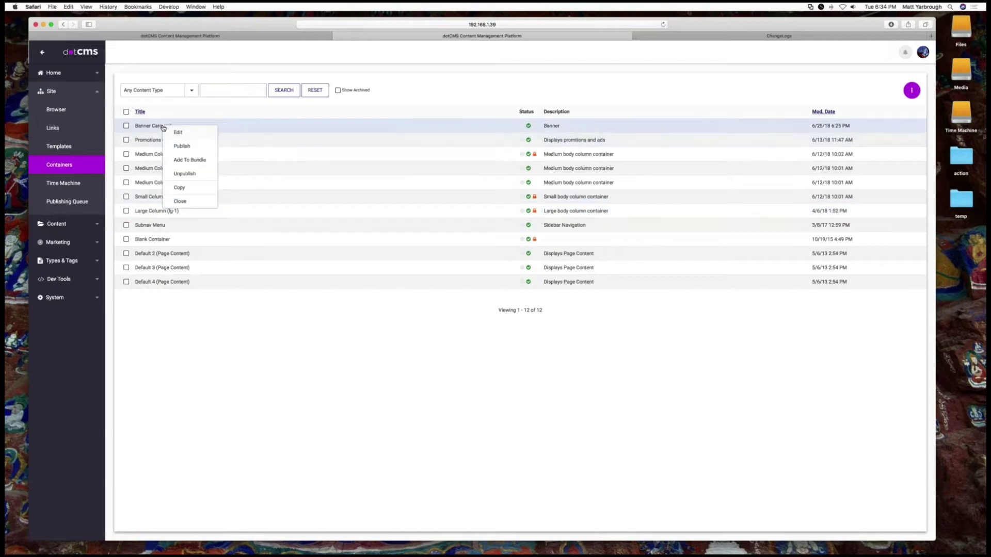
left_click(199, 133)
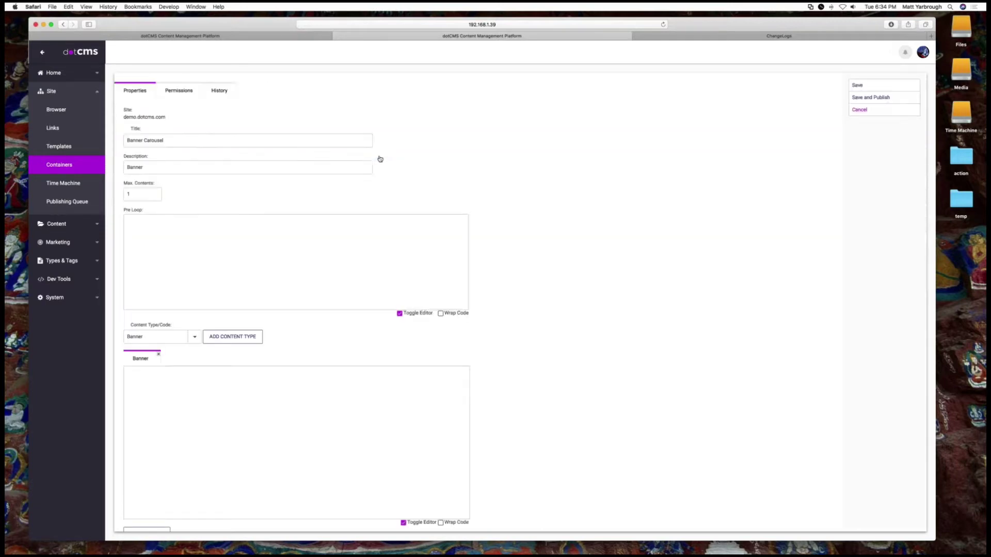
left_click(177, 92)
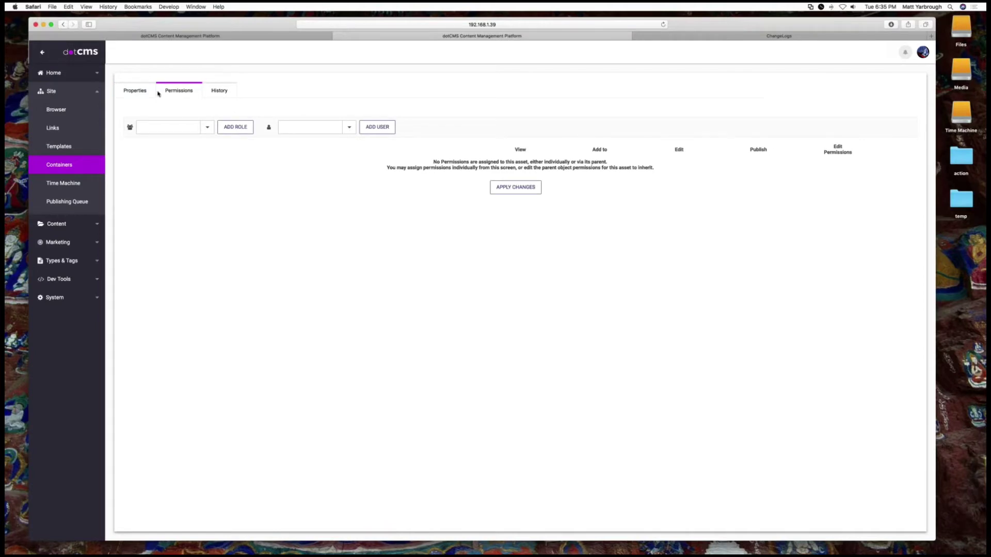
left_click(140, 93)
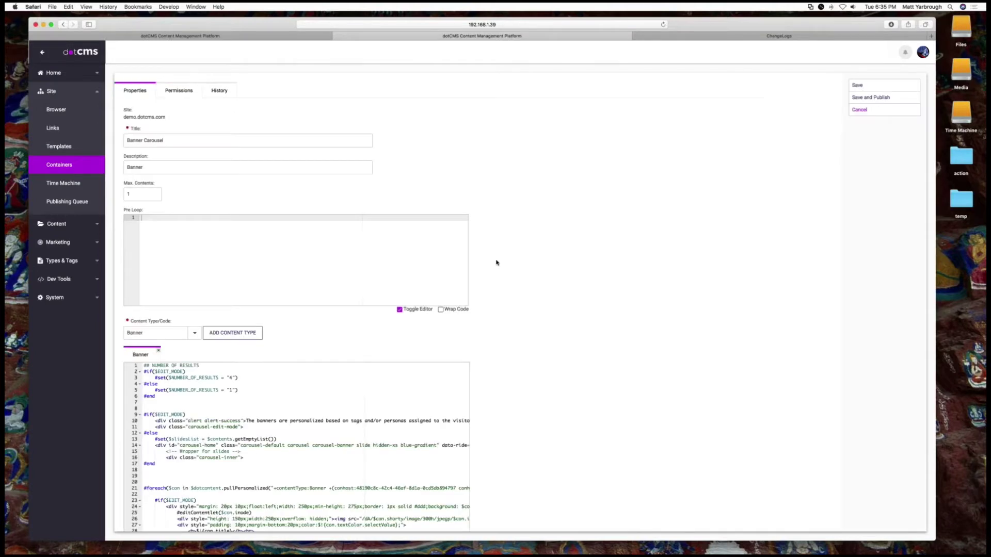
- Examine the Banner Carousel container's loop fields and Banner code, and view its version and push history
scroll(489, 257, "down", 1)
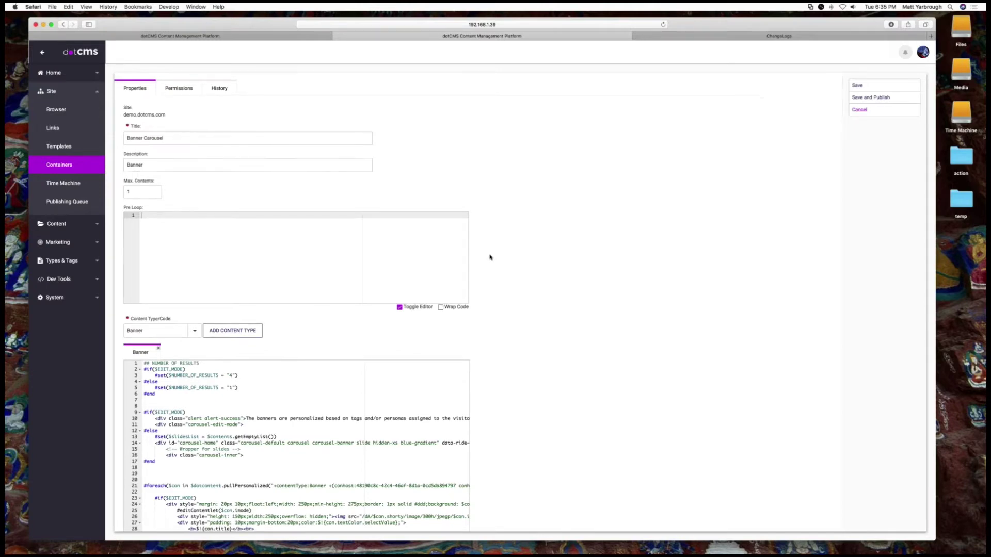
scroll(514, 247, "down", 5)
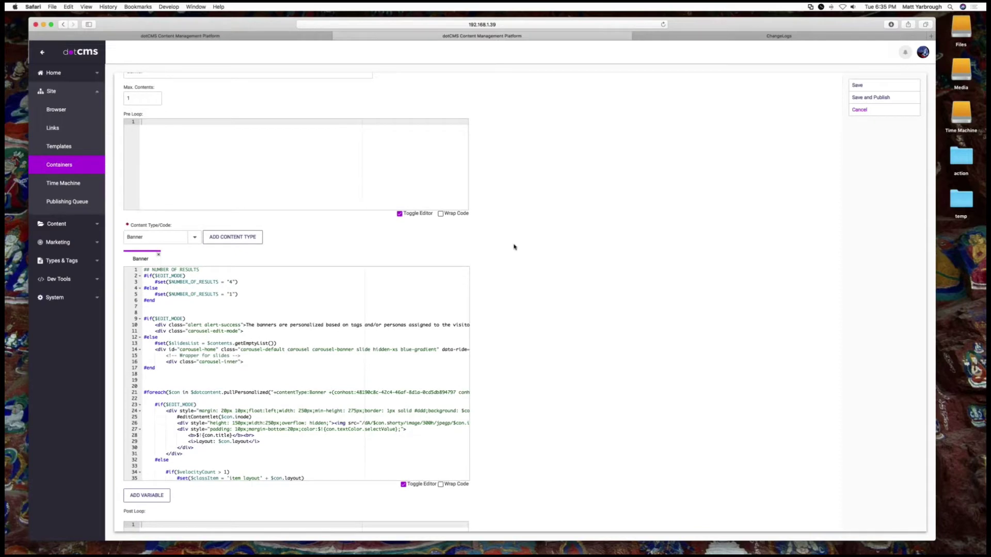
scroll(514, 247, "up", 4)
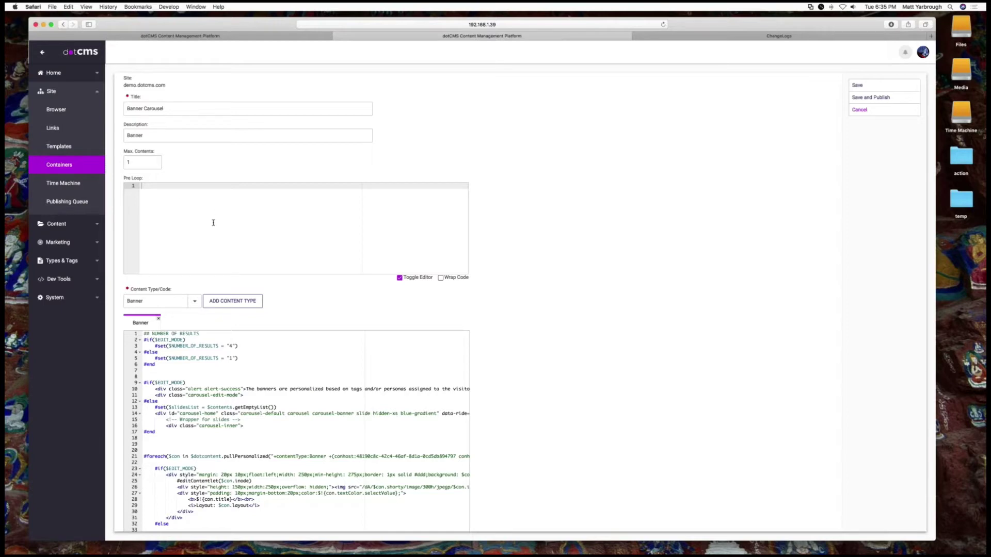
scroll(343, 267, "down", 6)
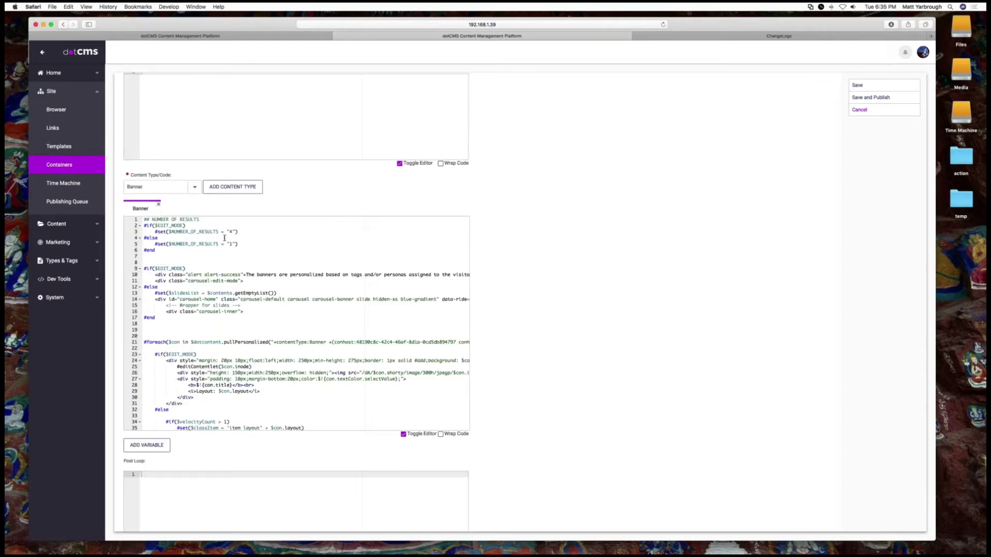
scroll(341, 279, "down", 10)
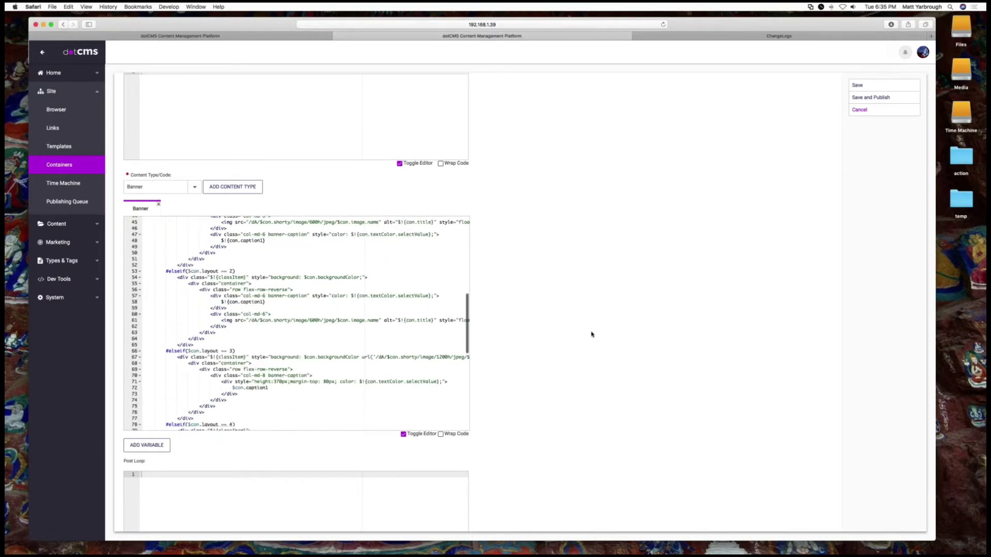
scroll(568, 338, "down", 5)
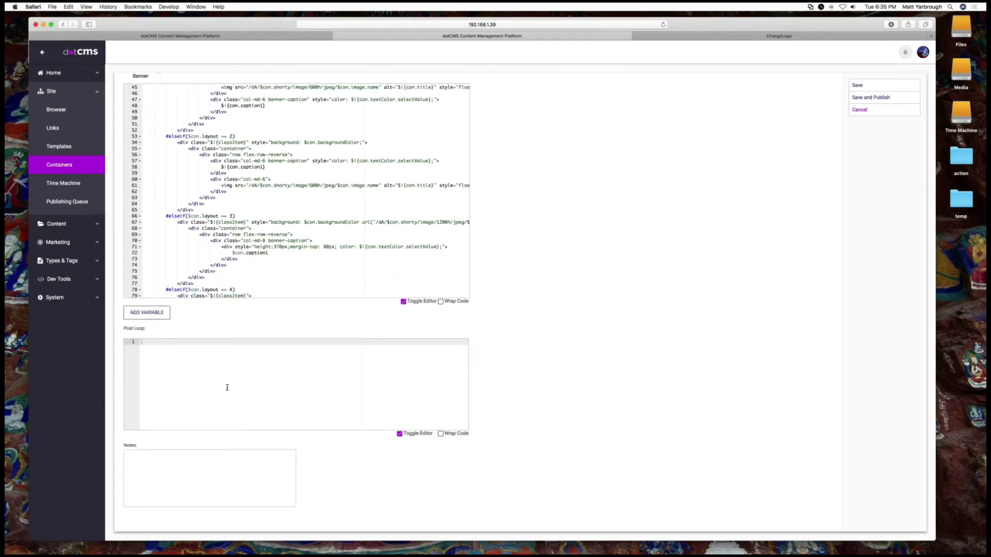
scroll(487, 376, "up", 10)
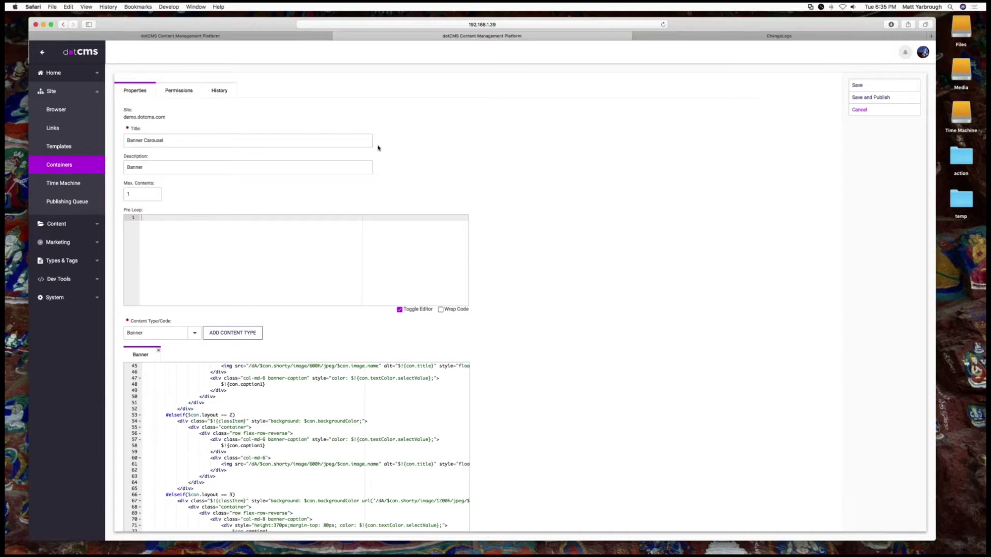
left_click(219, 93)
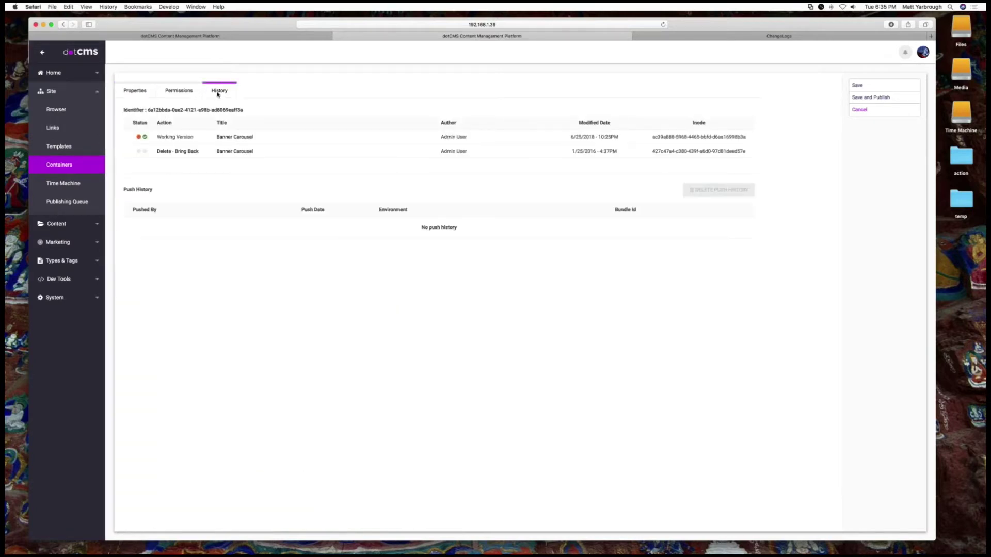
- Preview the site in Time Machine for the future date 8/17/2018 in English-United States, and check the snapshot options
left_click(90, 187)
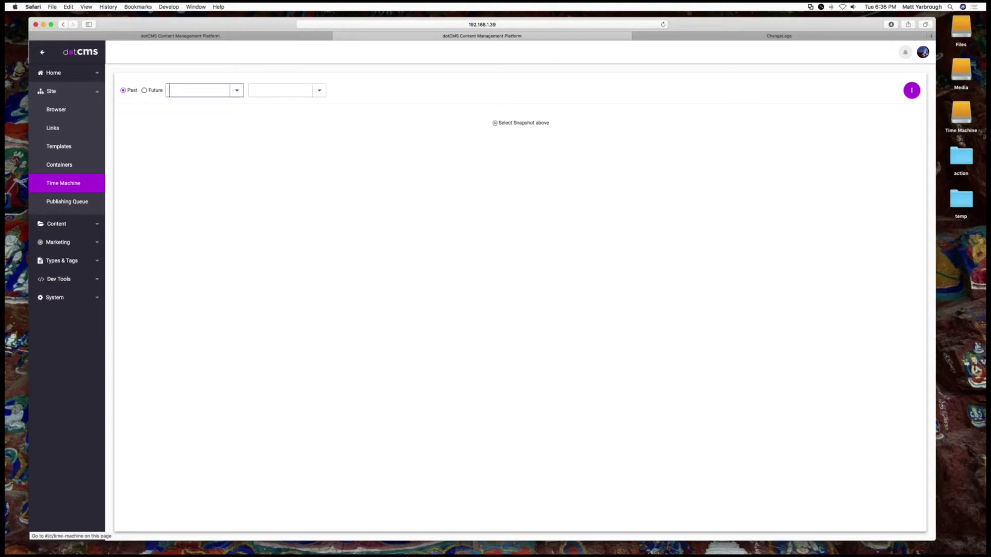
left_click(145, 91)
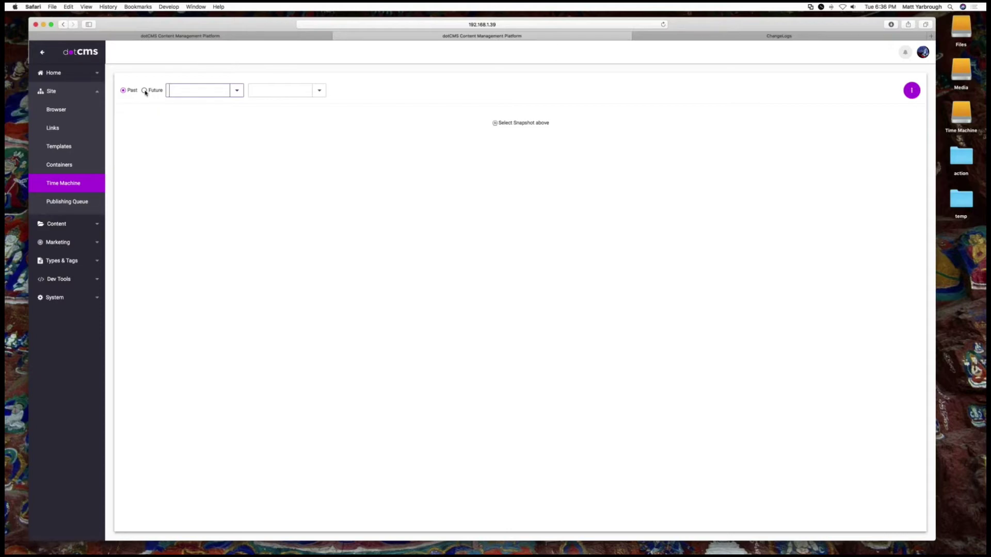
left_click(217, 91)
left_click(223, 158)
left_click(315, 94)
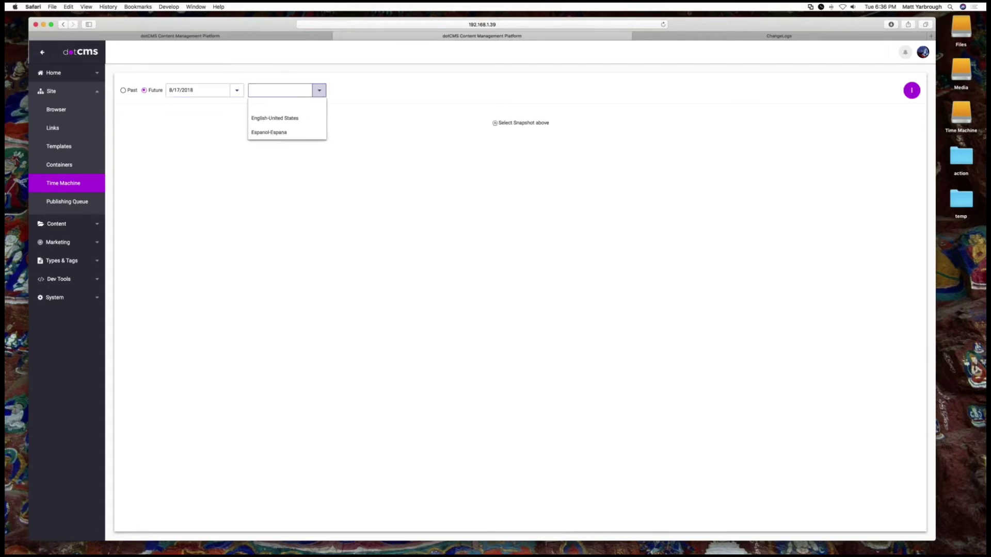
left_click(268, 120)
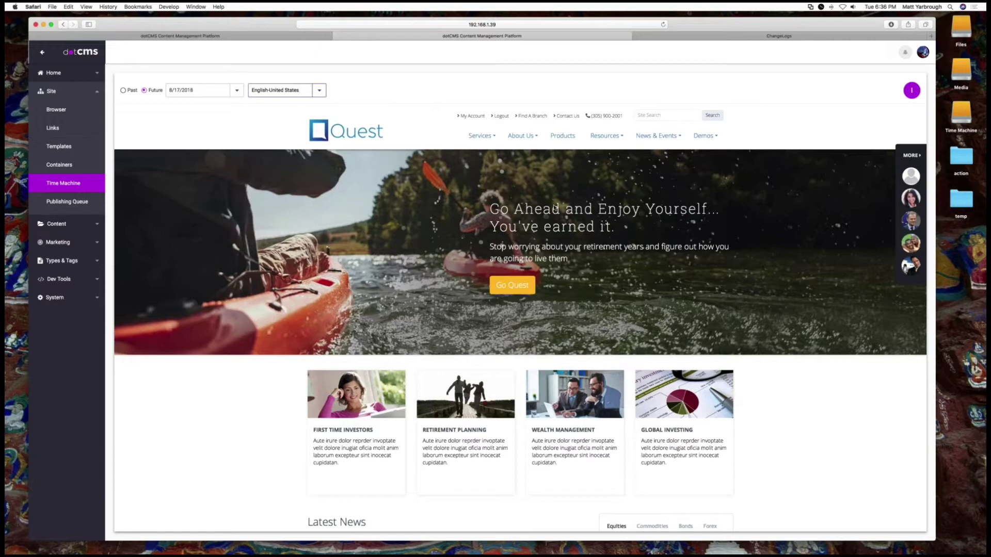
left_click(913, 91)
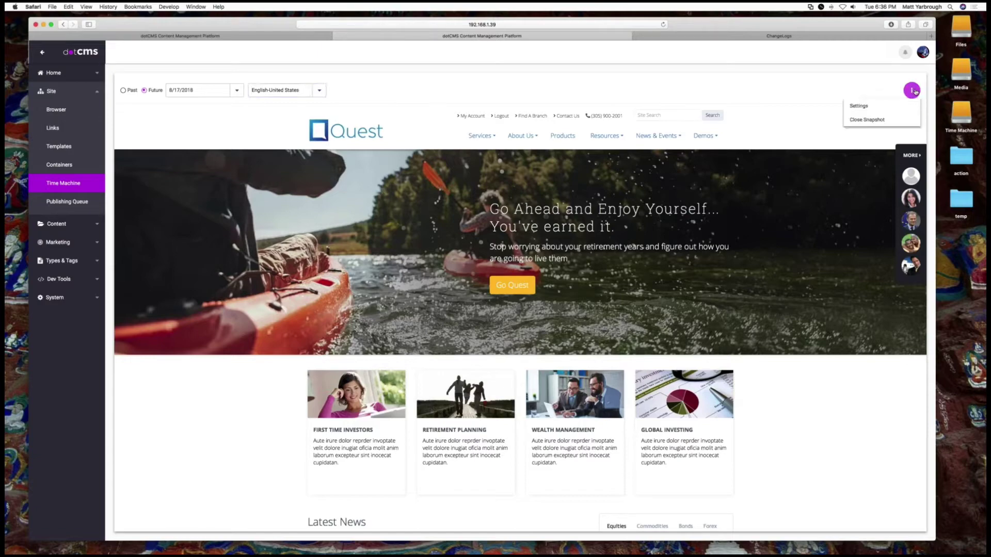
left_click(800, 95)
- Switch to Terminal, interrupt the running log output on cluster1 and run find . -iname assets
key("super+Tab")
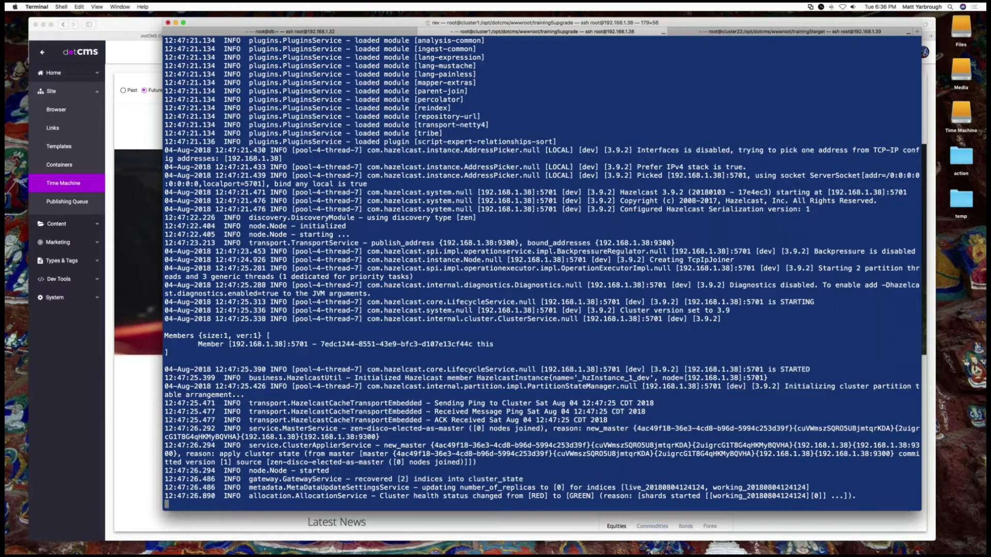
key("ctrl+c")
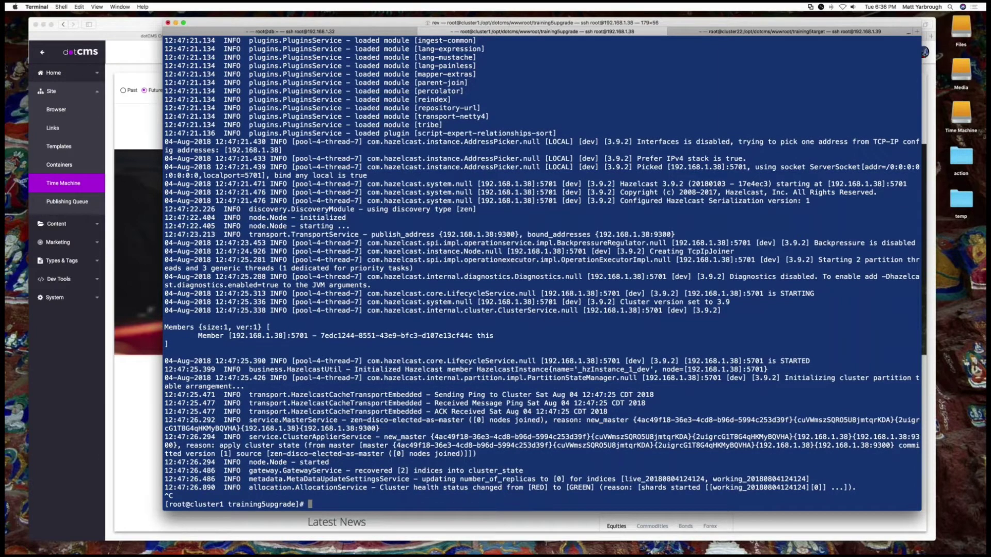
type("find . -iname assets")
key("Return")
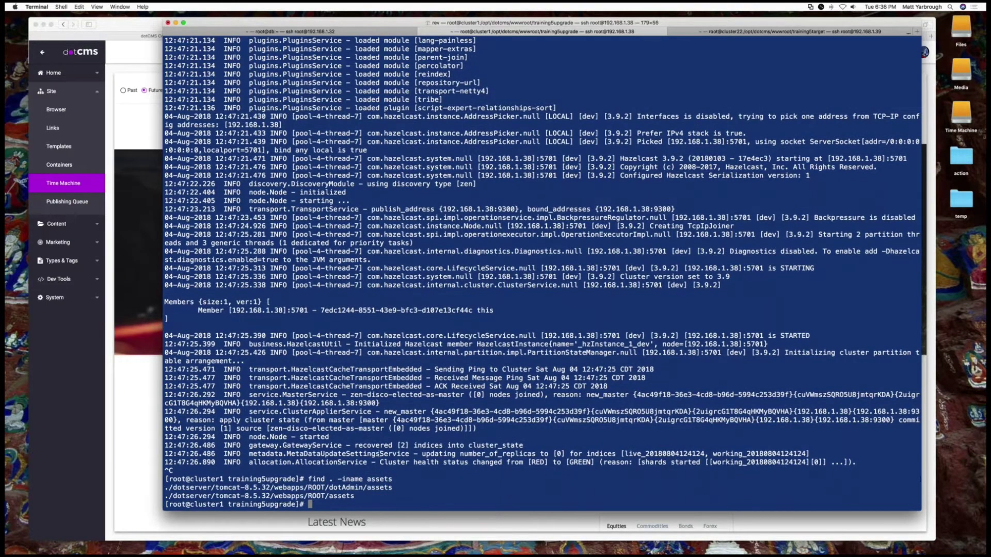
- Search the training5upgrade directory for dotsecure with find . -iname dotsecure
key("Up")
key("BackSpace")
key("BackSpace")
key("BackSpace")
key("BackSpace")
key("BackSpace")
key("BackSpace")
type("dotsecure")
key("Return")
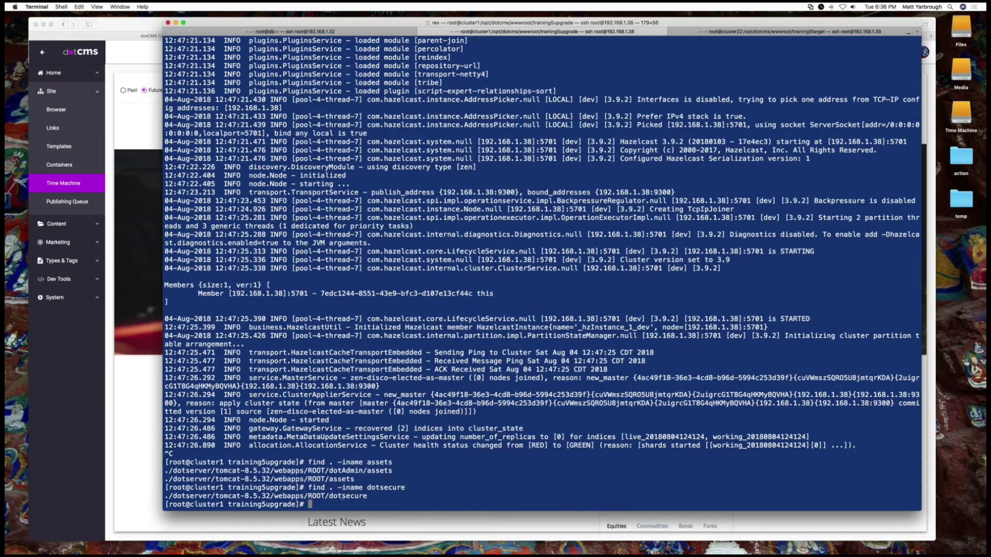
- List dotserver/tomcat-8.5.32/webapps/ROOT/dotsecure in long format with ls -l
left_click_drag(367, 495, 177, 495)
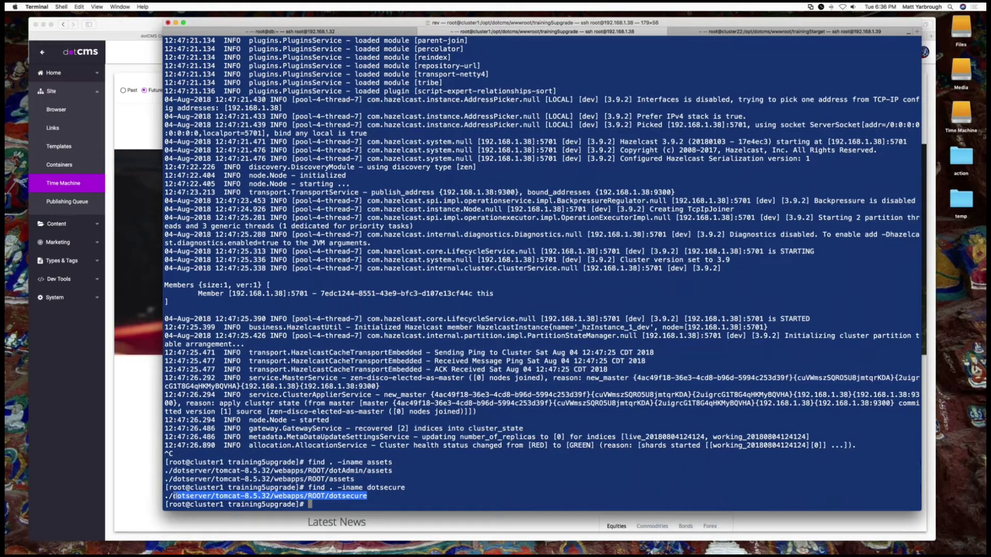
key("super+c")
left_click(175, 496)
type("ls -l")
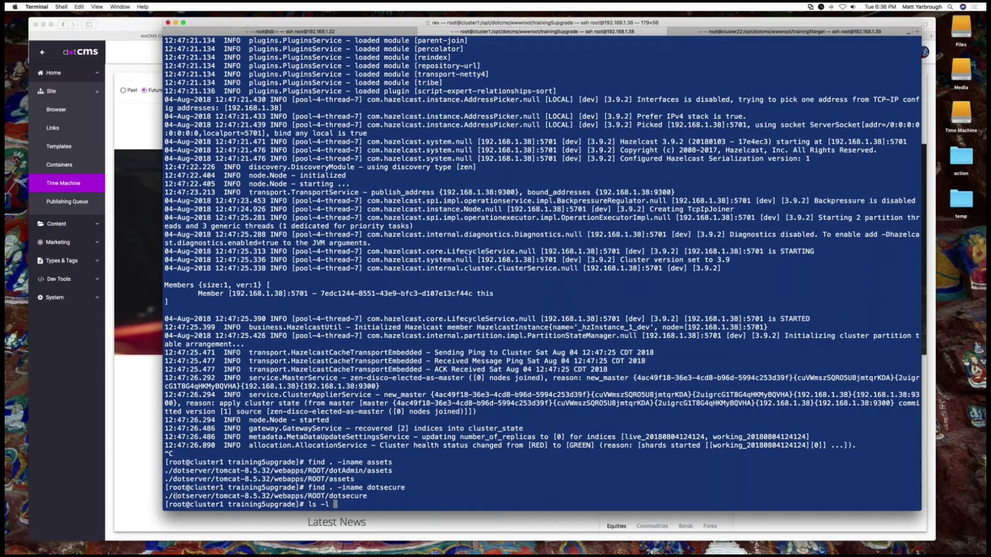
key("super+v")
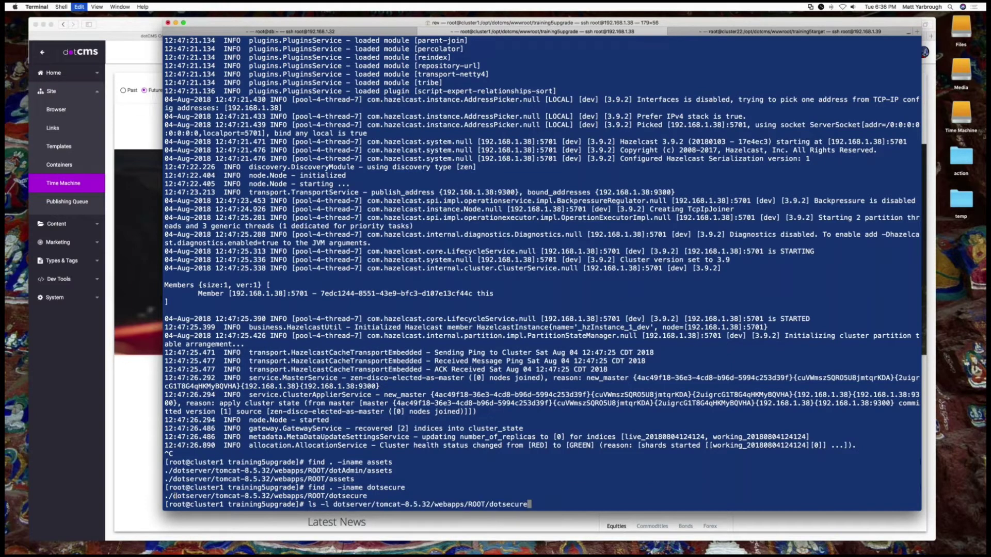
key("Return")
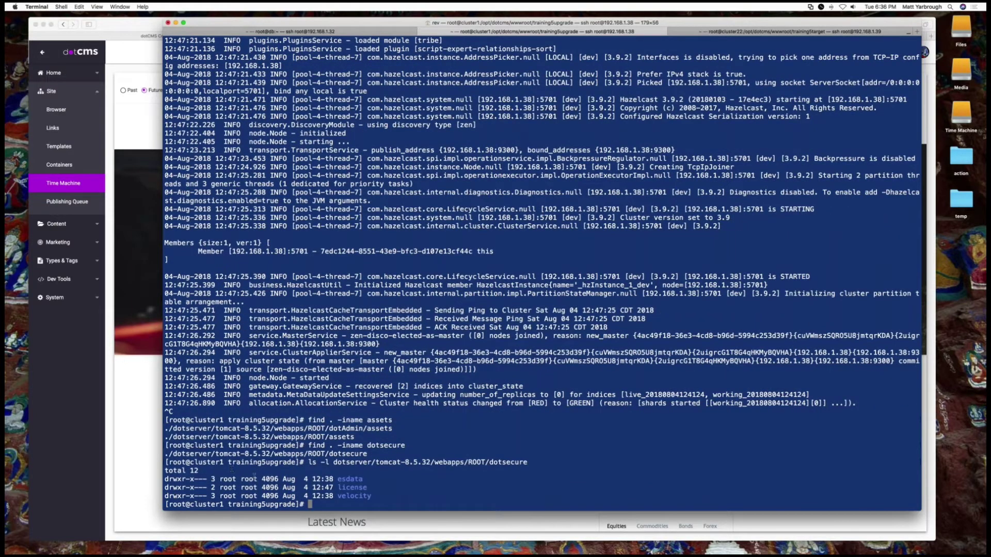
- List the dotserver/tomcat-8.5.32/webapps/ROOT/assets directory using ls -ltrh
left_click_drag(354, 437, 174, 437)
key("super+c")
left_click(174, 437)
type("ls -ltrh")
key("super+v")
key("Return")
- Repeat the ls -ltrh listing for the server/ subdirectory inside ROOT/assets
key("Up")
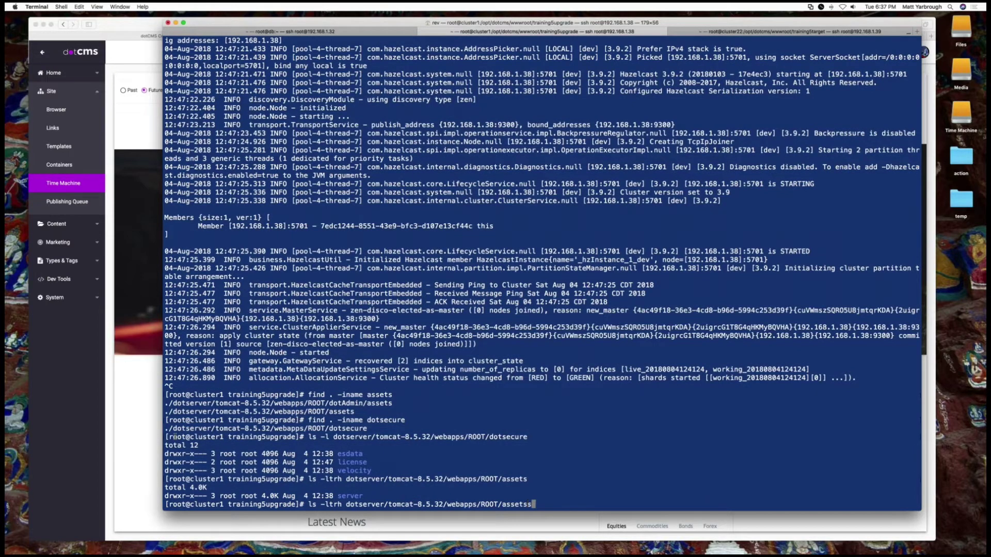
type("/server/")
key("Return")
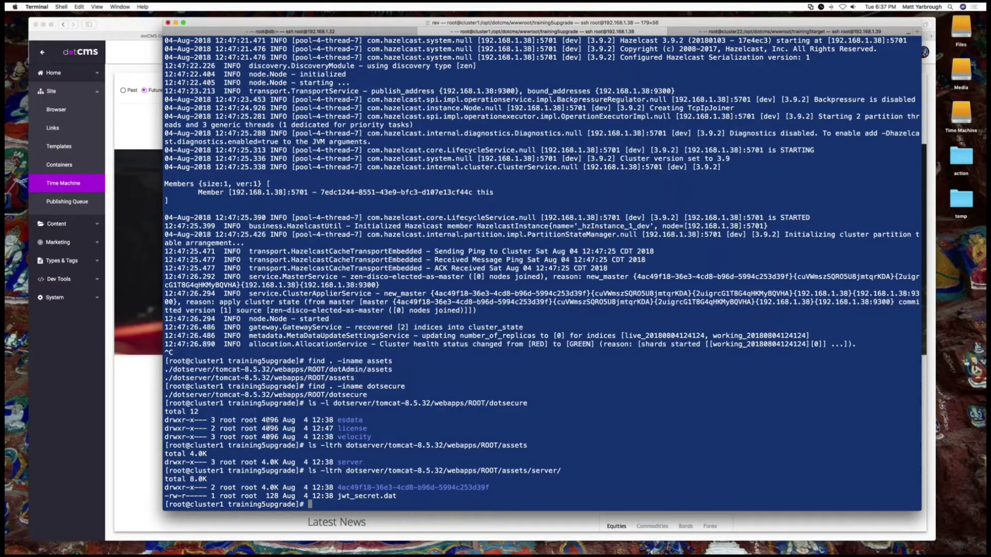
- List the shared assets directory with ls /opt/dotcms/shared/assets/
type("c")
key("BackSpace")
type("ls /opt/dotcms/shared/assets/")
key("Return")
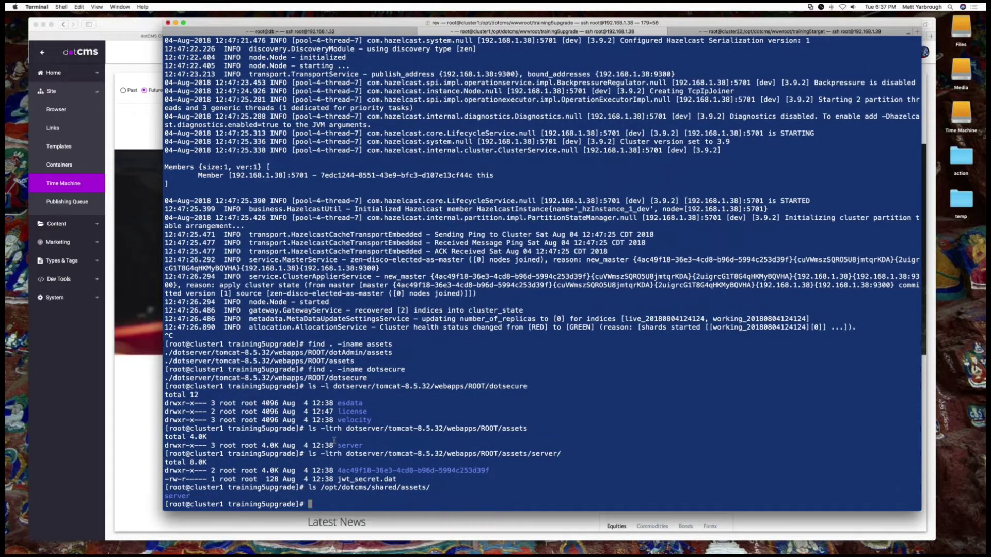
- List the shared cluster directory with ls /opt/dotcms/shared/5cluster/
key("Up")
key("BackSpace")
key("BackSpace")
key("BackSpace")
key("BackSpace")
key("BackSpace")
key("BackSpace")
key("BackSpace")
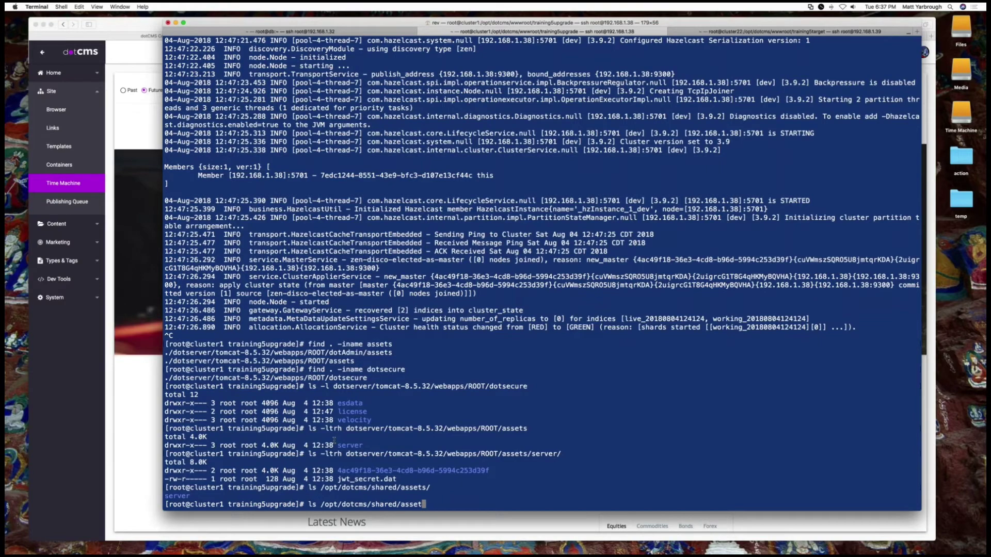
type("5")
key("Tab")
key("Return")
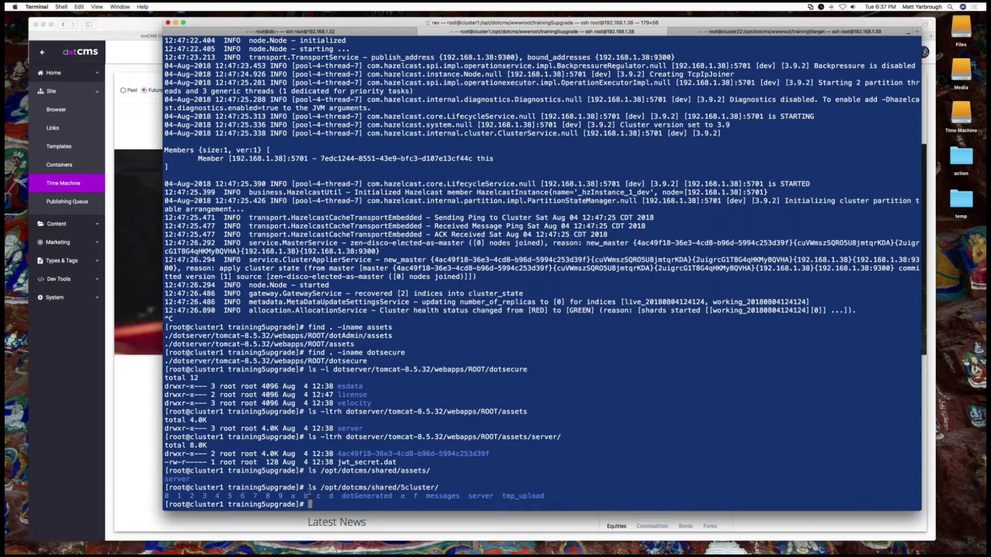
- Switch back to dotCMS in Safari and review the Publishing Queue's pending items, status history and bundles
left_click(128, 412)
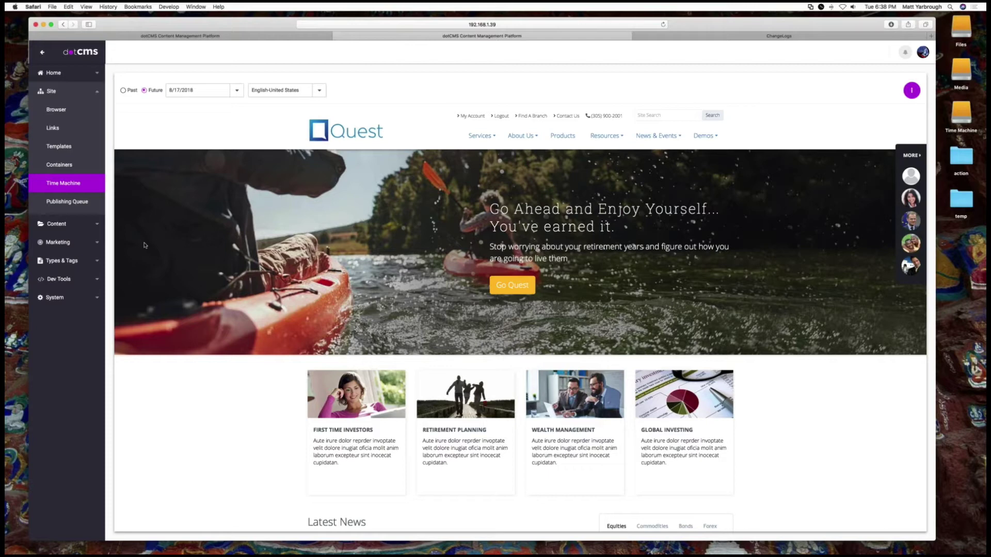
left_click(76, 204)
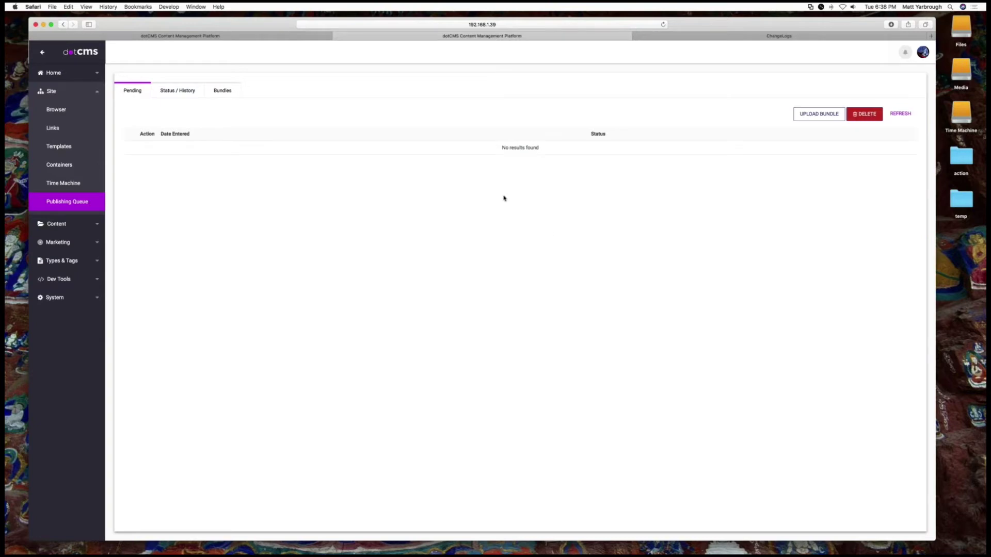
left_click(186, 93)
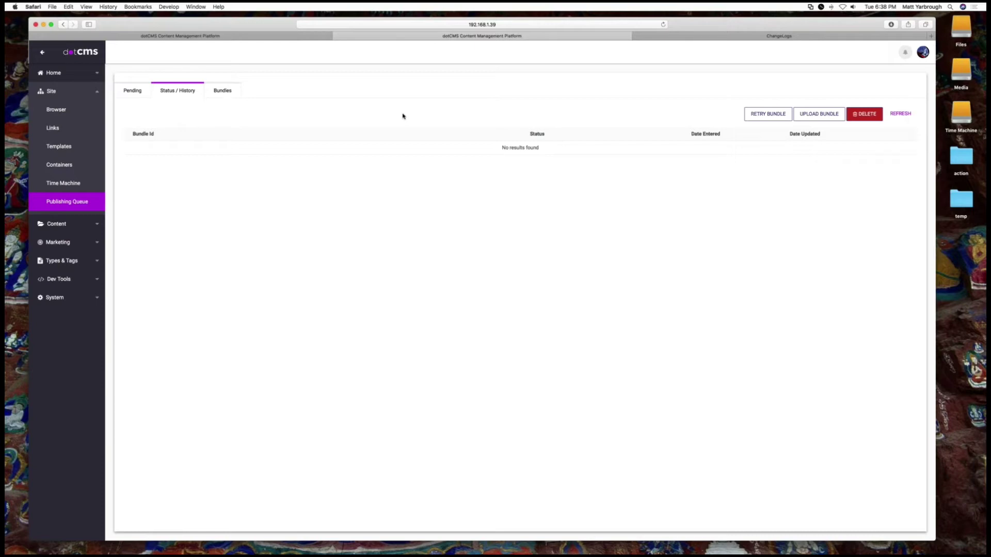
left_click(222, 93)
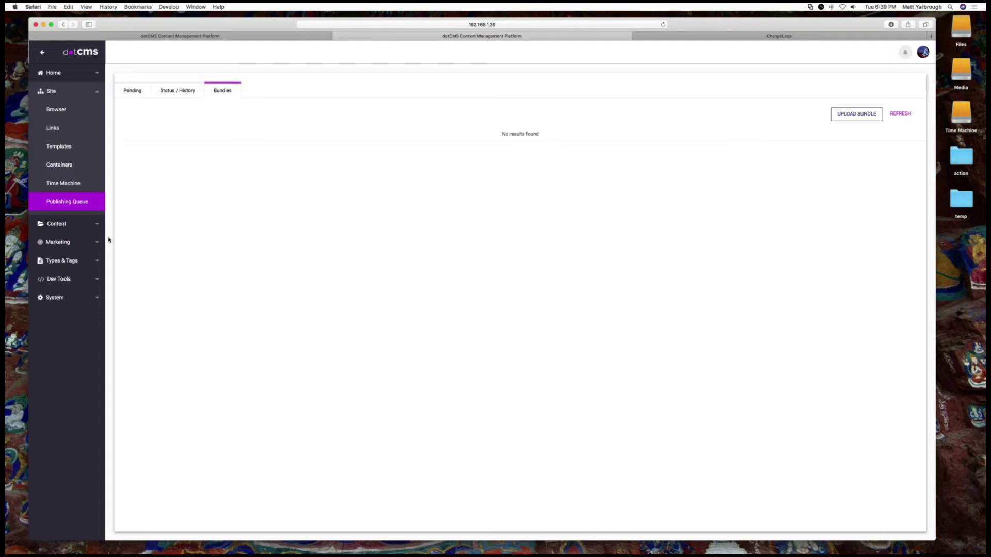
- Open the About Us page asset from the content search list and view its advanced properties
left_click(60, 224)
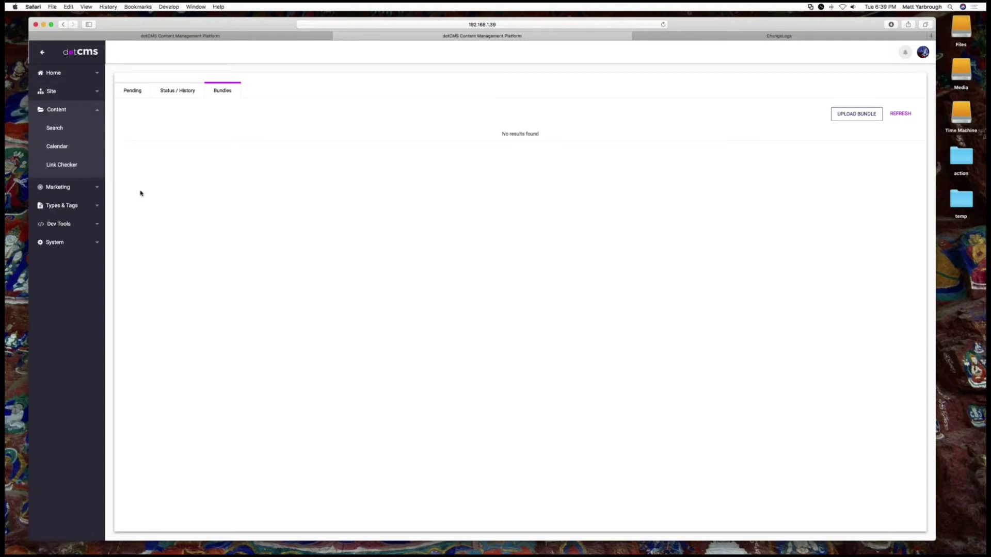
left_click(56, 128)
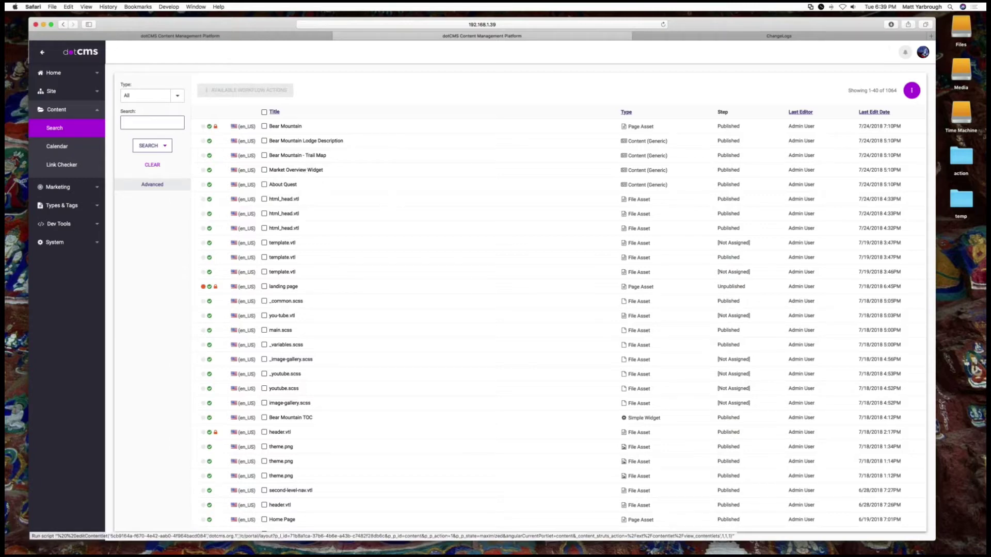
scroll(396, 374, "down", 8)
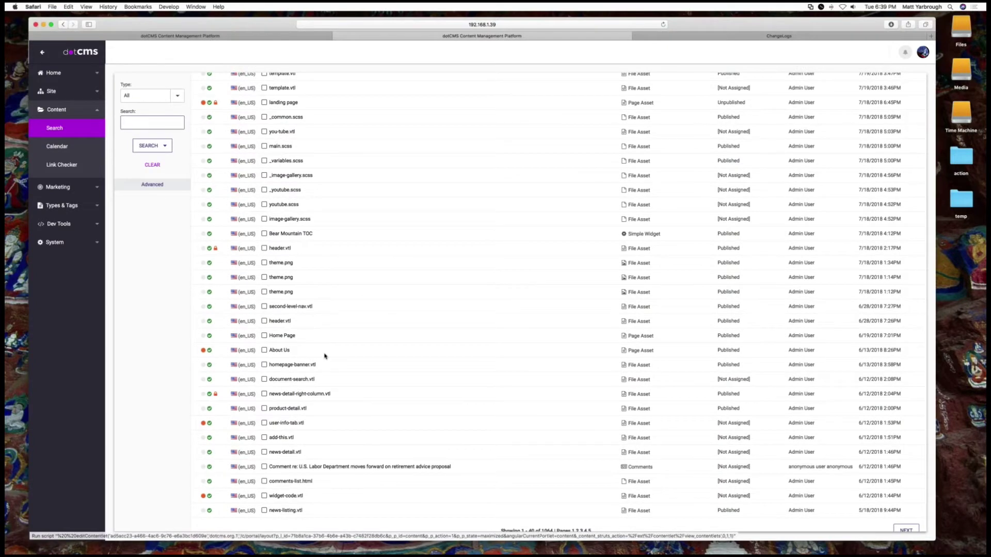
right_click(280, 354)
left_click(298, 361)
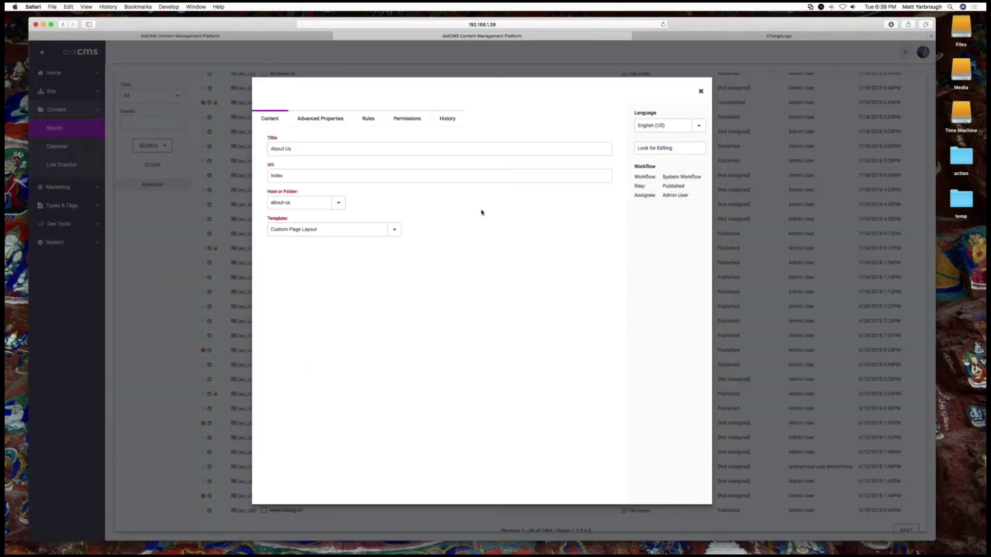
left_click(312, 120)
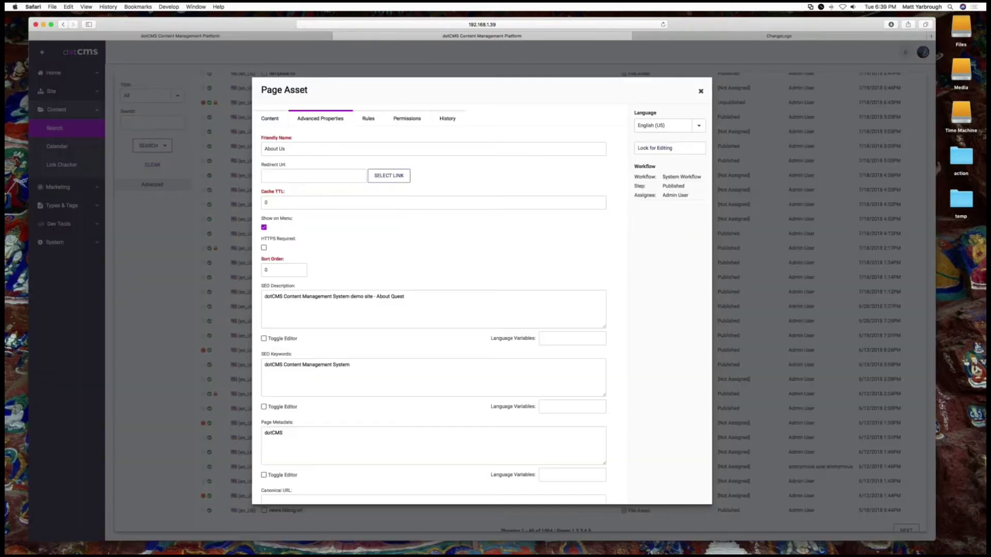
- Review the rules and permissions of the About Us page asset and close it
left_click(366, 122)
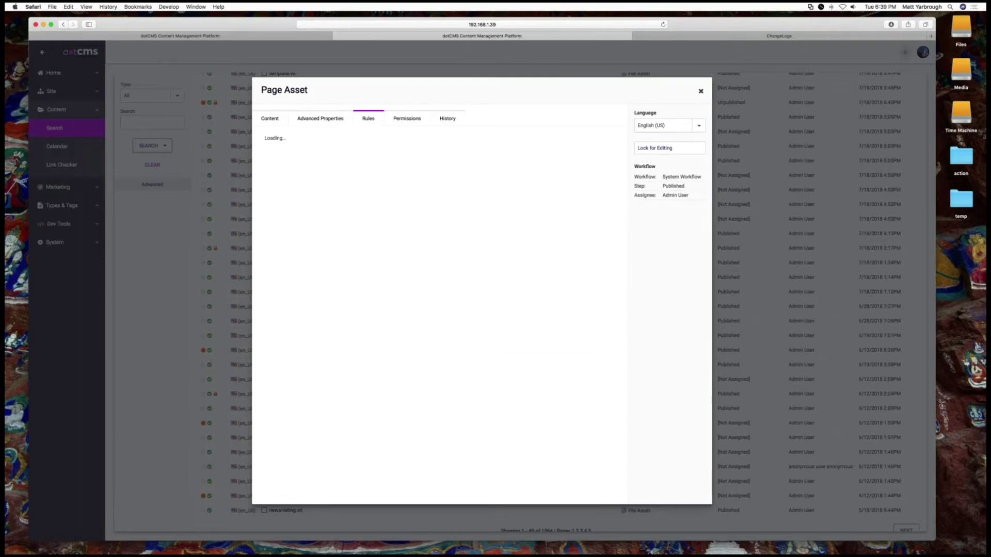
left_click(423, 122)
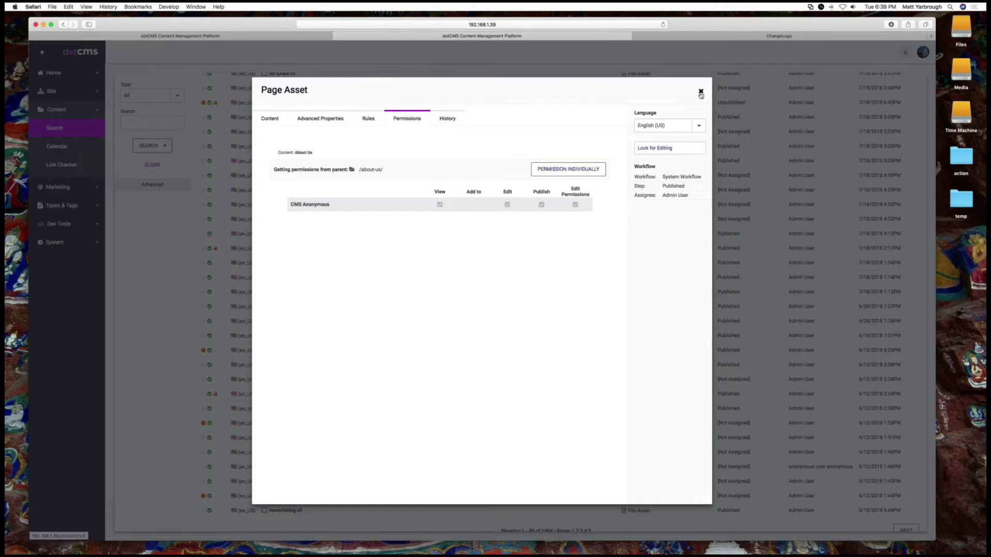
left_click(700, 91)
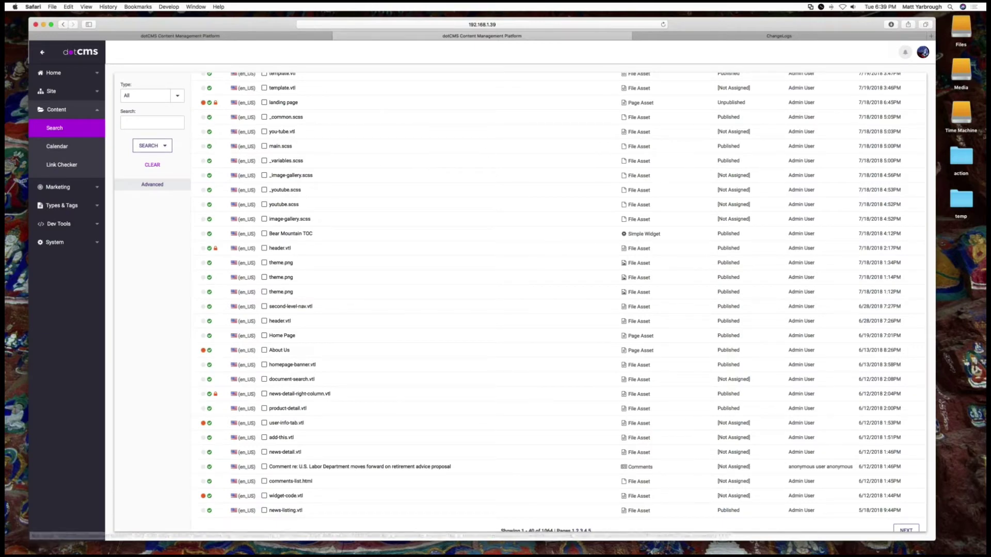
- View the content Calendar's events and the Link Checker's list of bad links
left_click(57, 147)
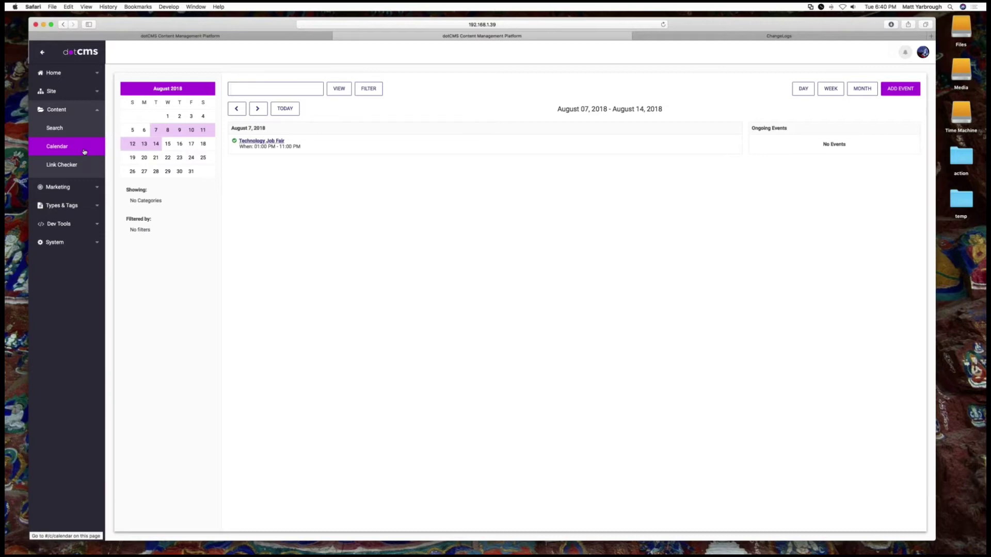
left_click(67, 164)
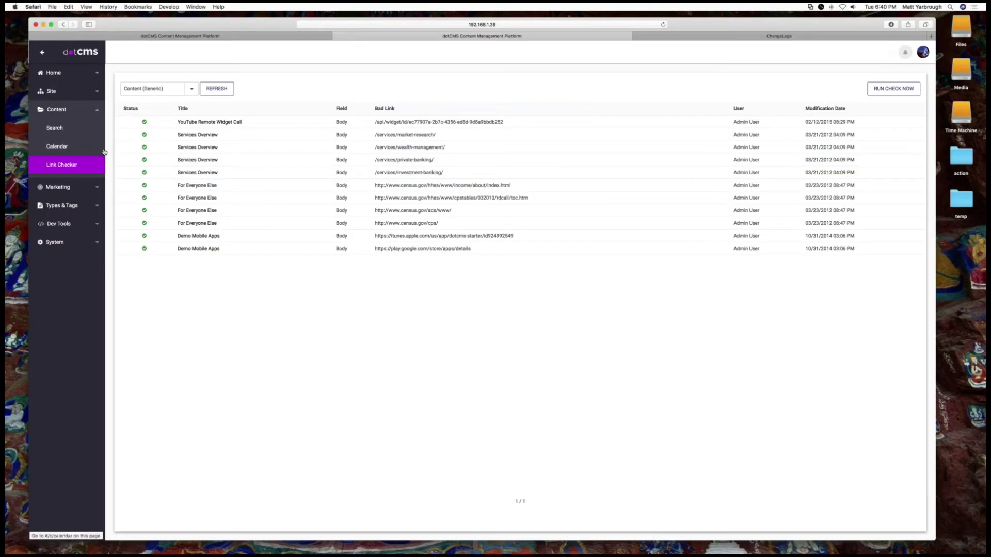
- Create an internal link titled "new" in the about-us folder of the site's Links and save it without publishing
left_click(52, 93)
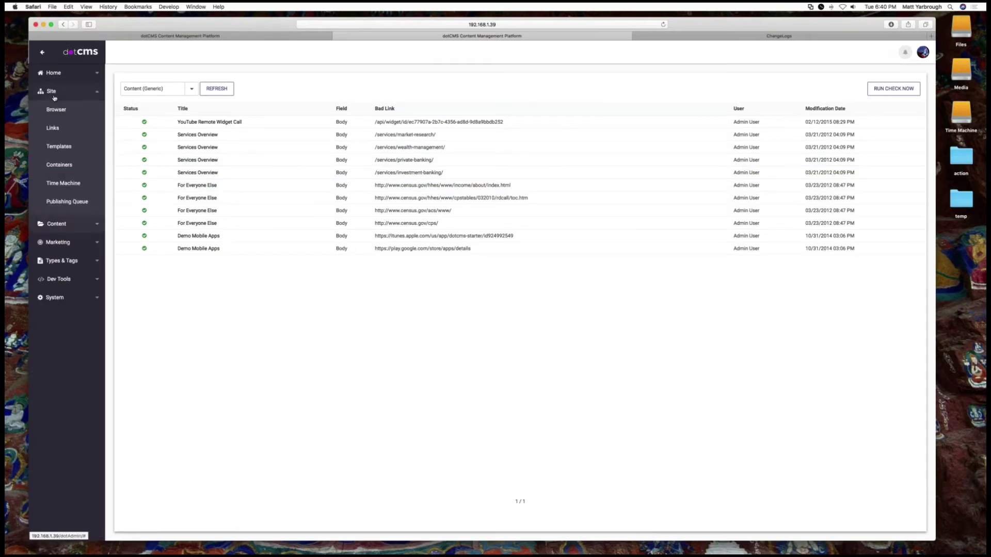
left_click(53, 128)
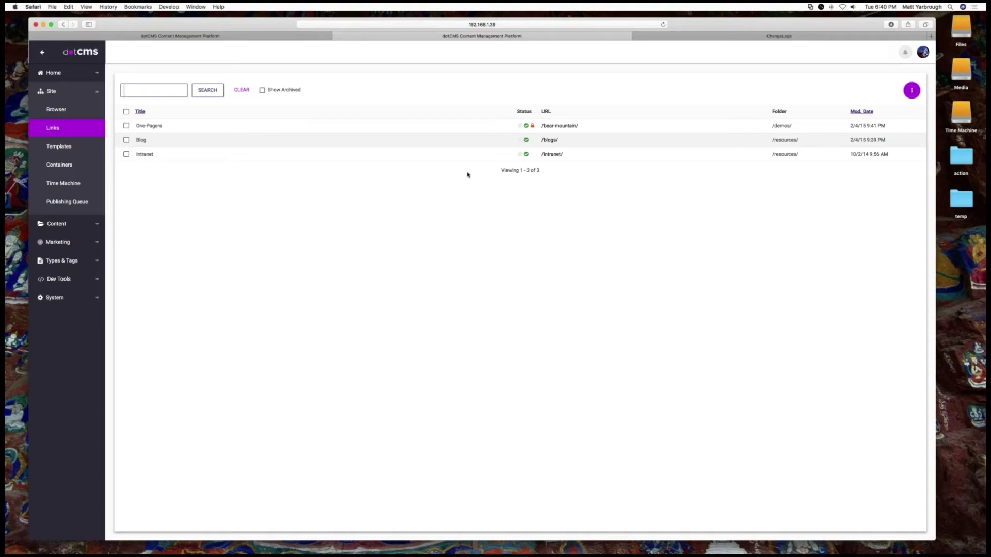
left_click(911, 90)
left_click(503, 245)
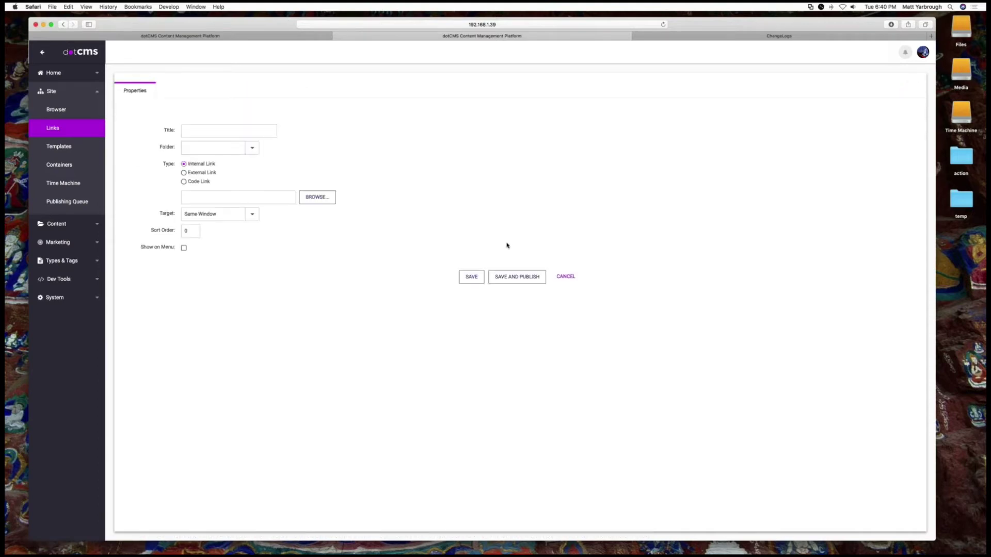
left_click(256, 150)
left_click(313, 156)
left_click(241, 131)
type("new")
left_click(251, 148)
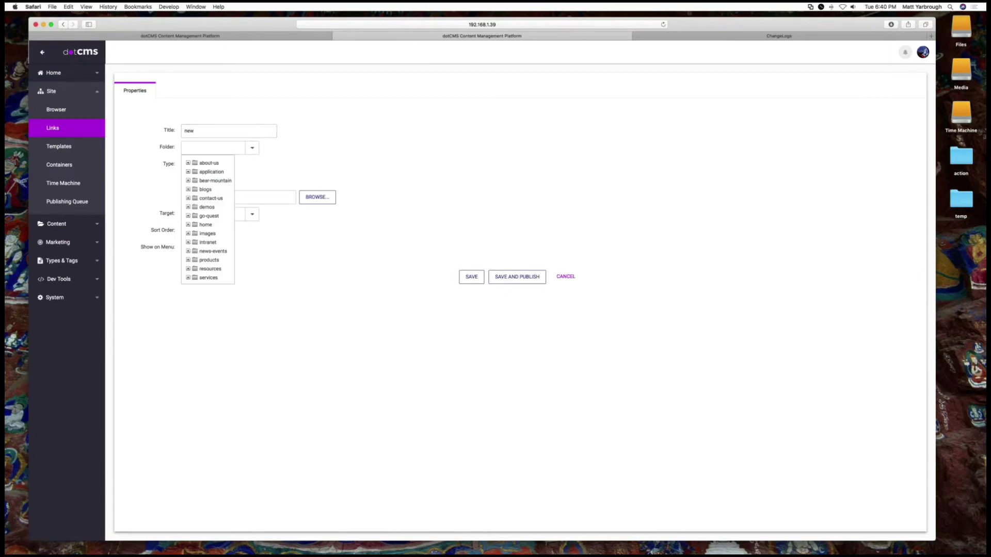
left_click(204, 162)
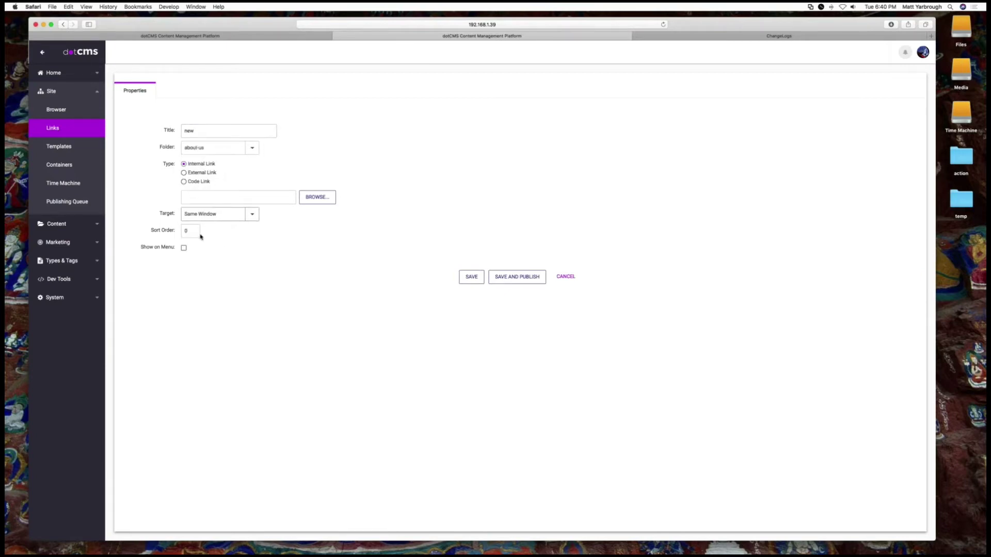
left_click(469, 282)
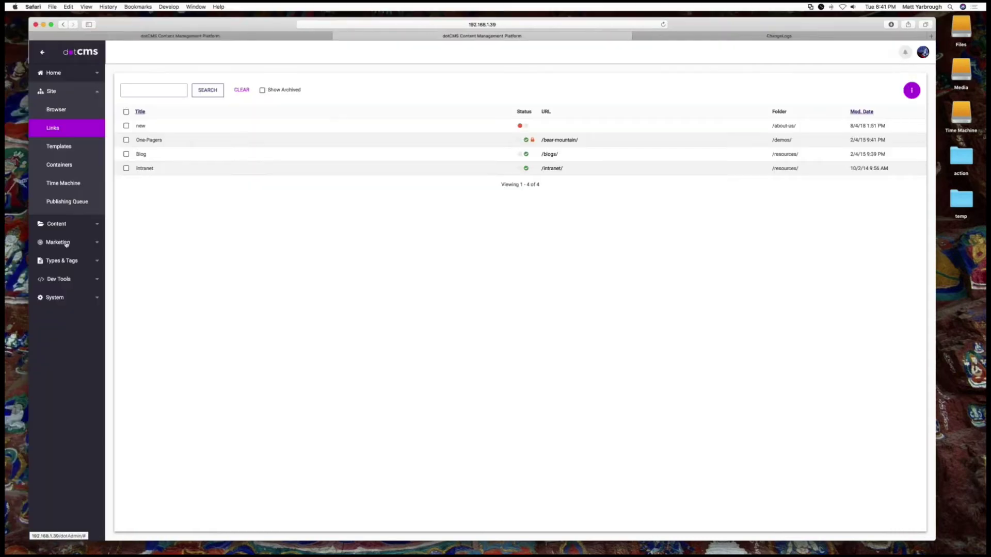
- Review the Marketing tools: Vanity URLs, Rules and Forms
left_click(93, 241)
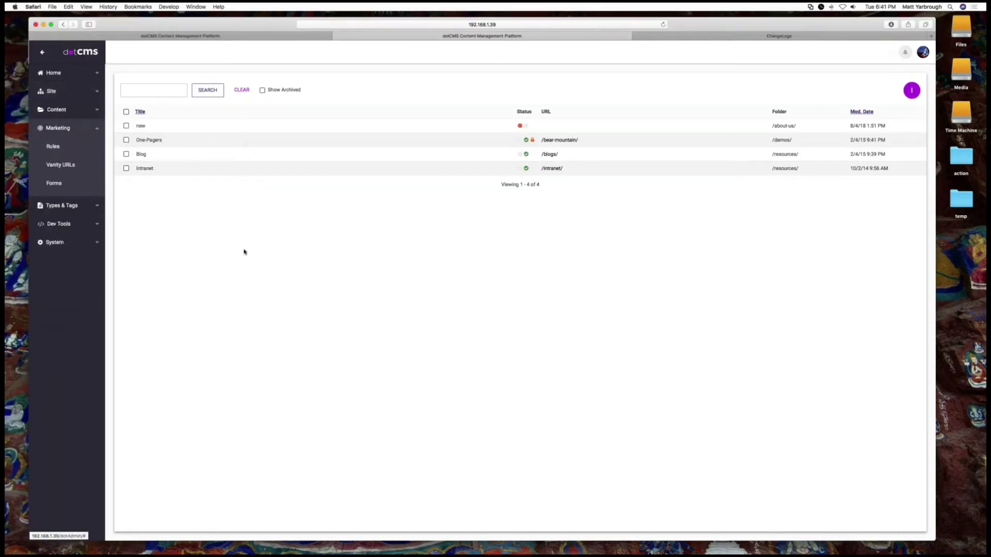
left_click(61, 164)
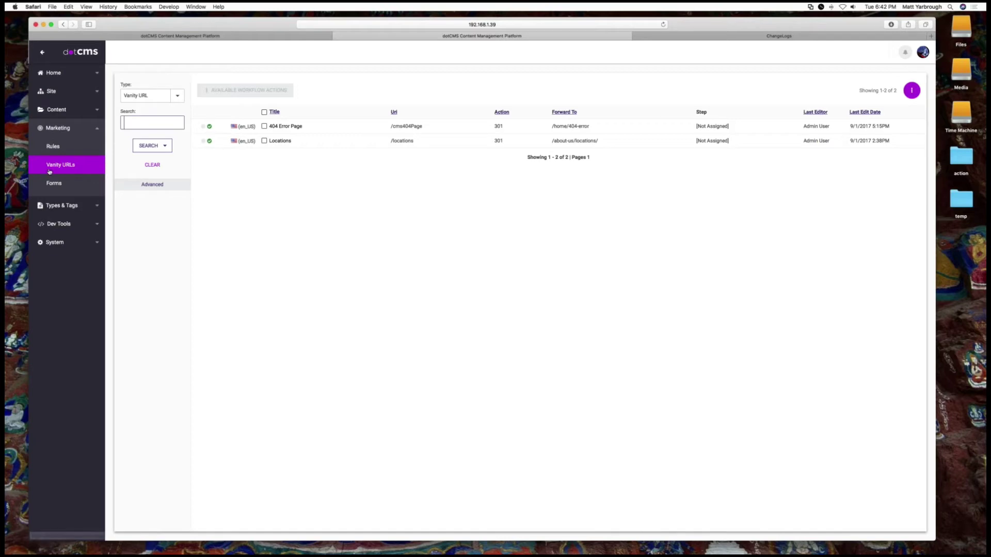
left_click(60, 129)
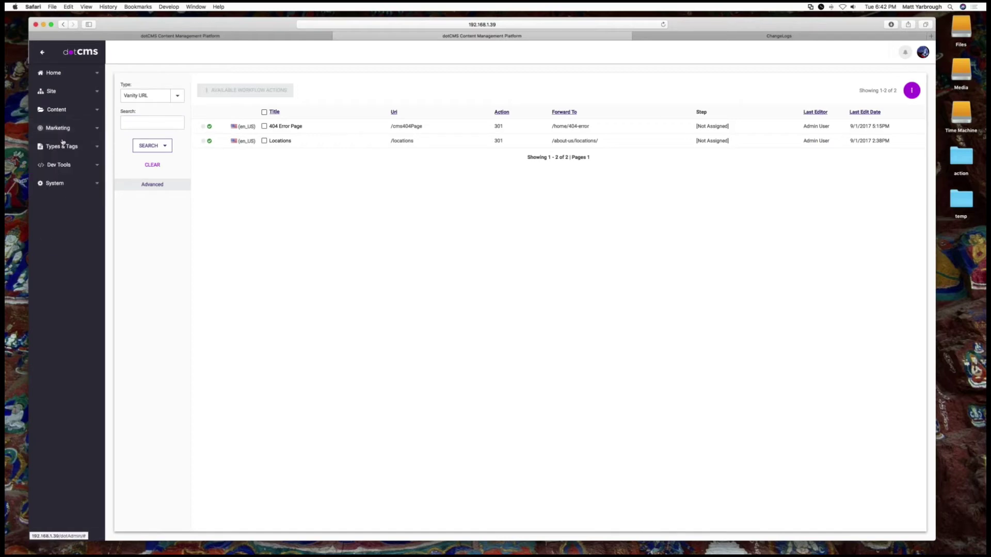
left_click(59, 129)
left_click(53, 146)
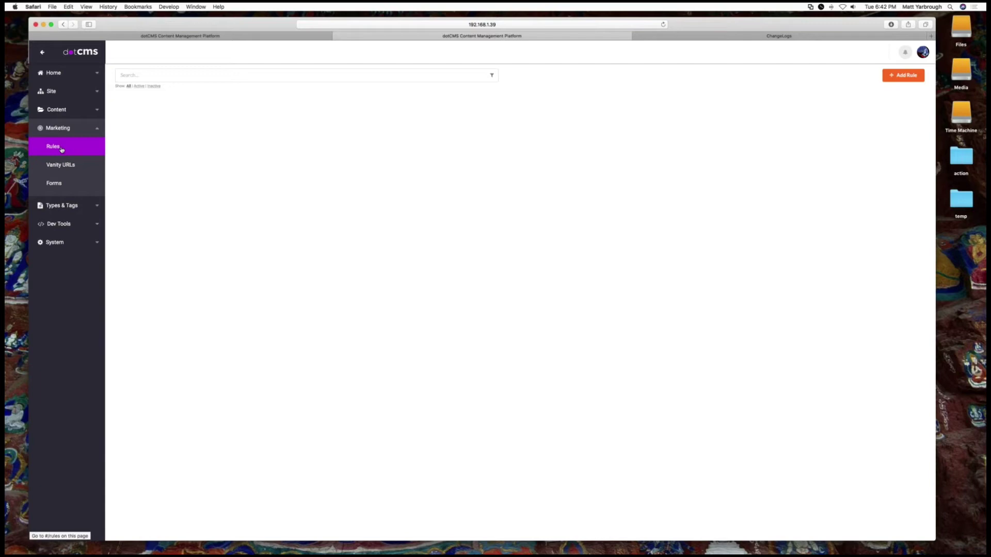
left_click(54, 183)
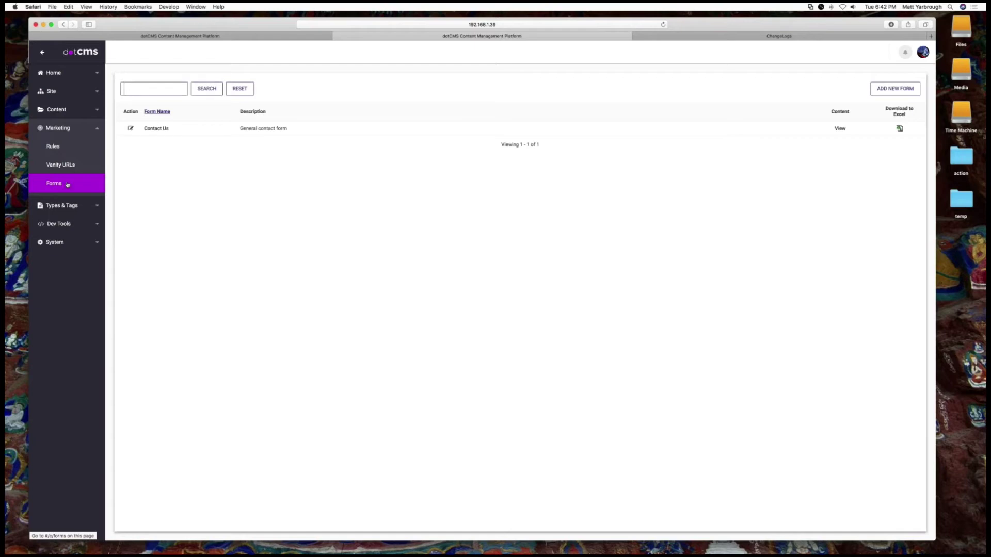
- Open the Employee content type and examine its fields, relationships and permissions
left_click(66, 206)
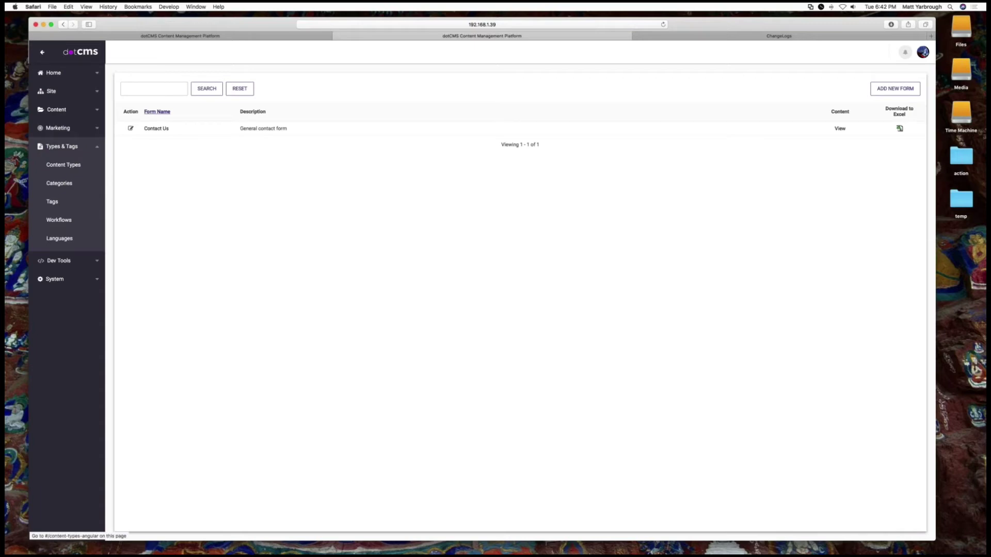
left_click(63, 164)
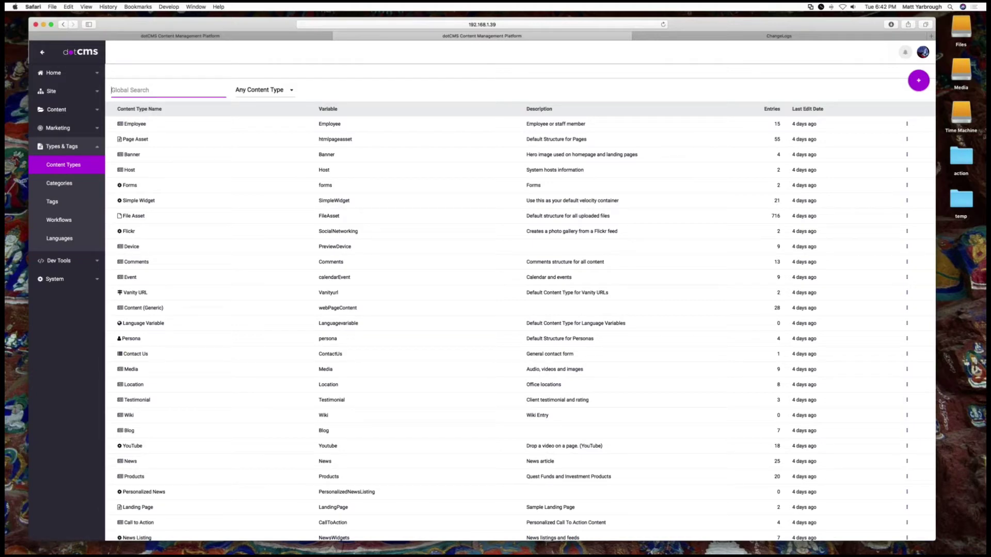
left_click(135, 124)
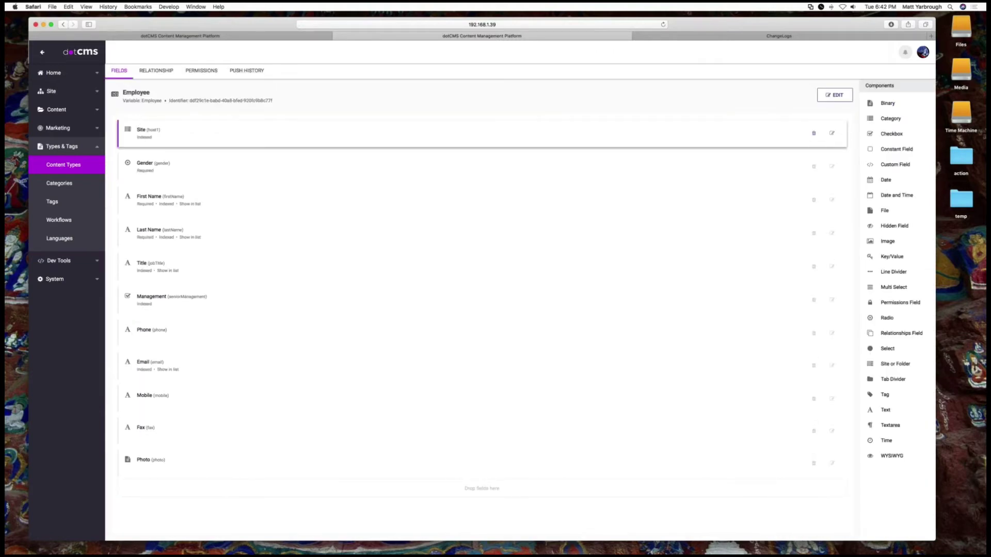
left_click(151, 77)
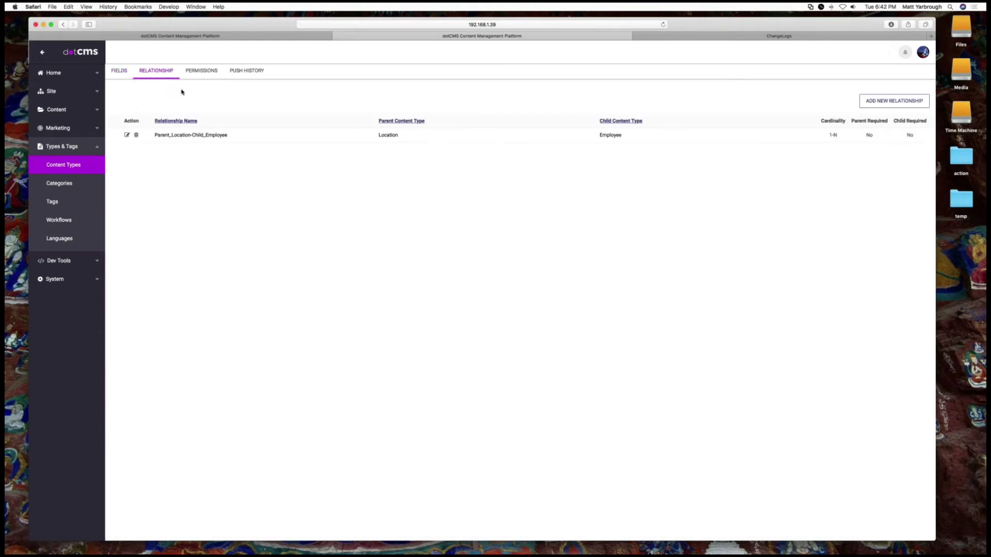
left_click(201, 71)
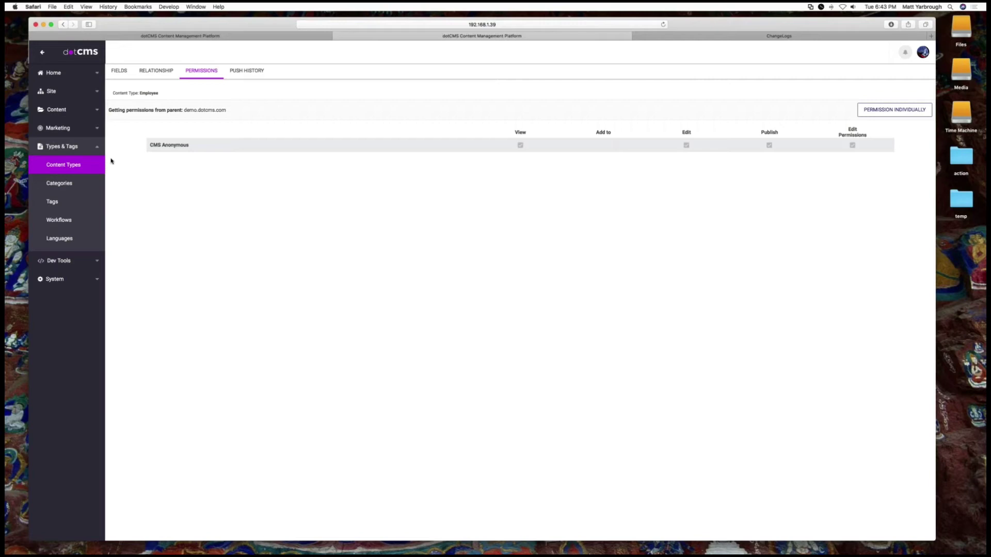
- Review the site's Categories, Tags, Workflows and Languages
left_click(66, 183)
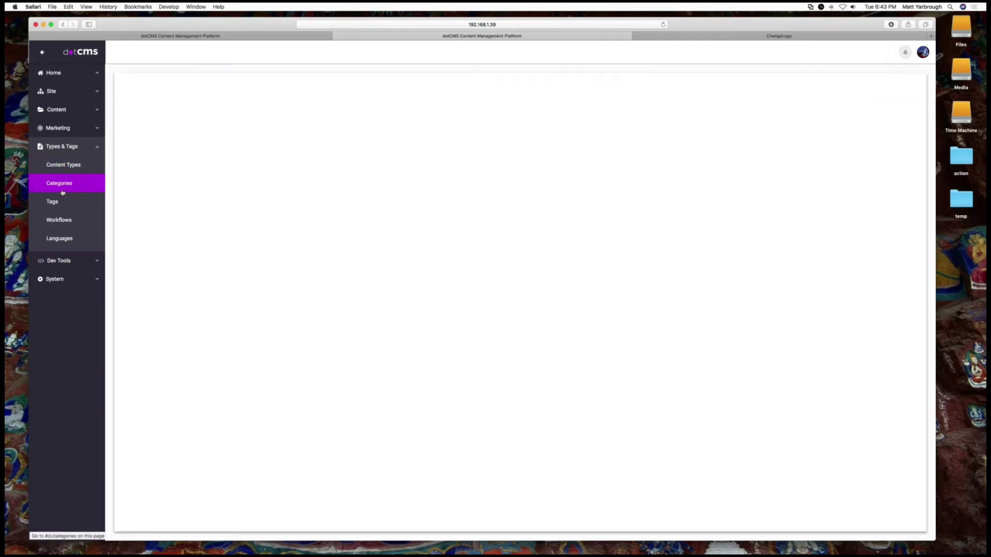
left_click(54, 202)
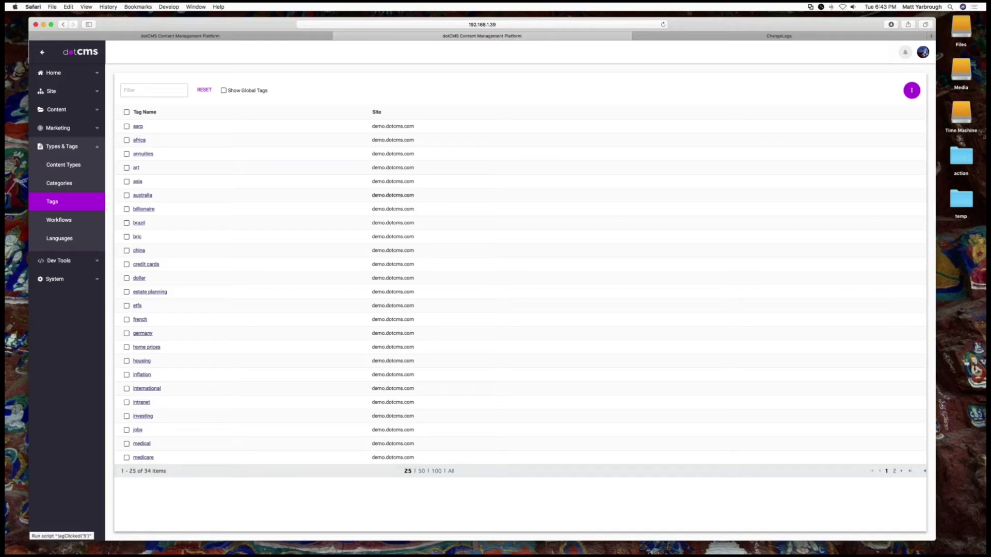
left_click(72, 222)
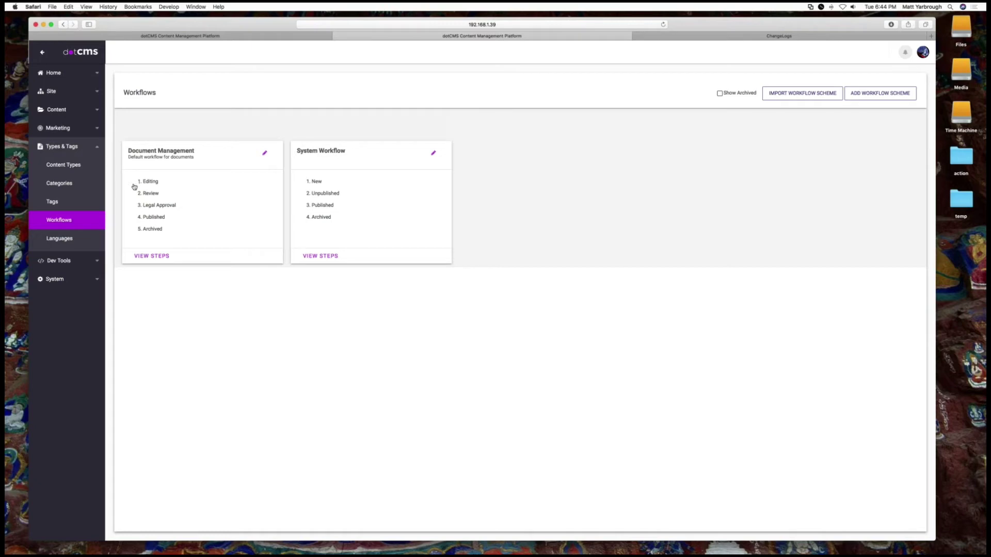
left_click(62, 240)
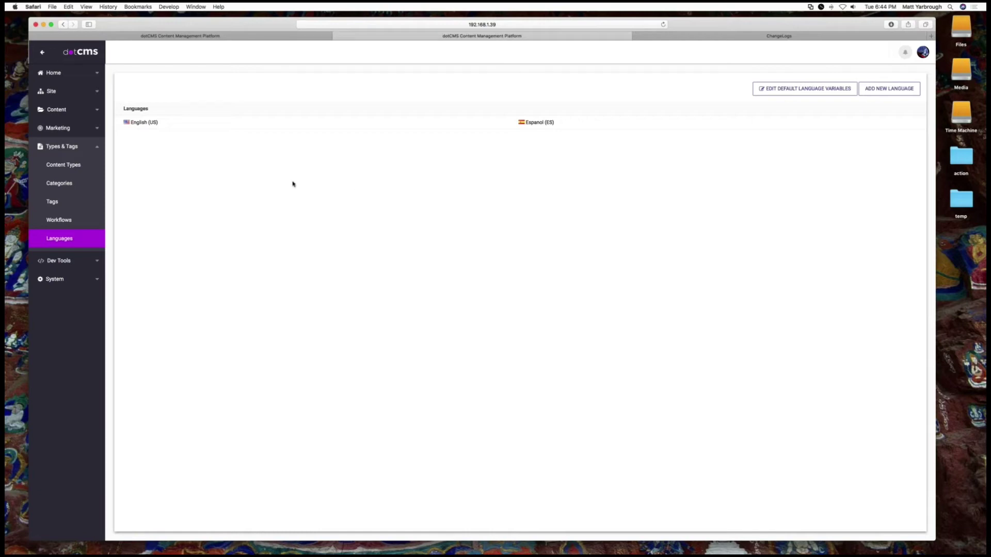
- View the Plugins developer tool and its plugin upload dialog, closing the dialog without uploading a file
left_click(64, 262)
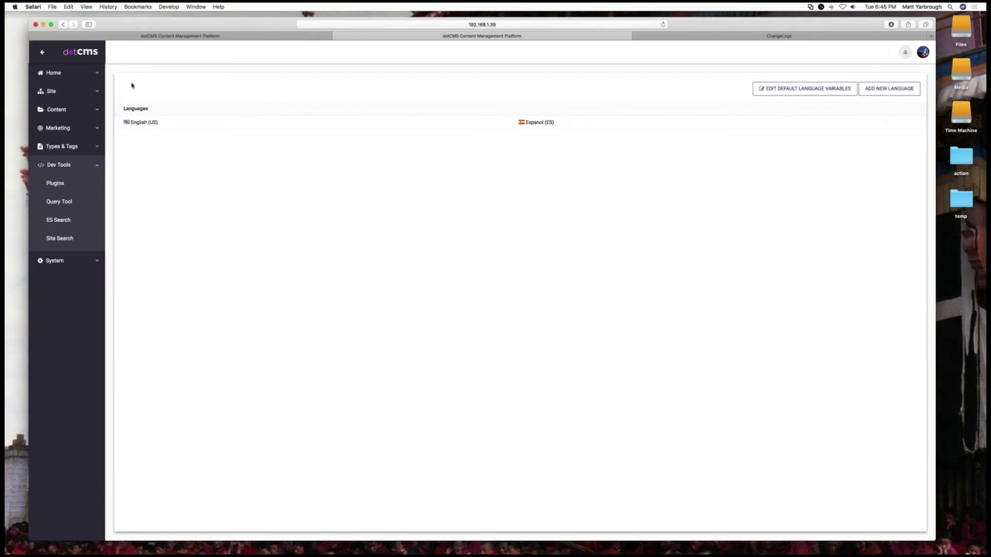
left_click(55, 183)
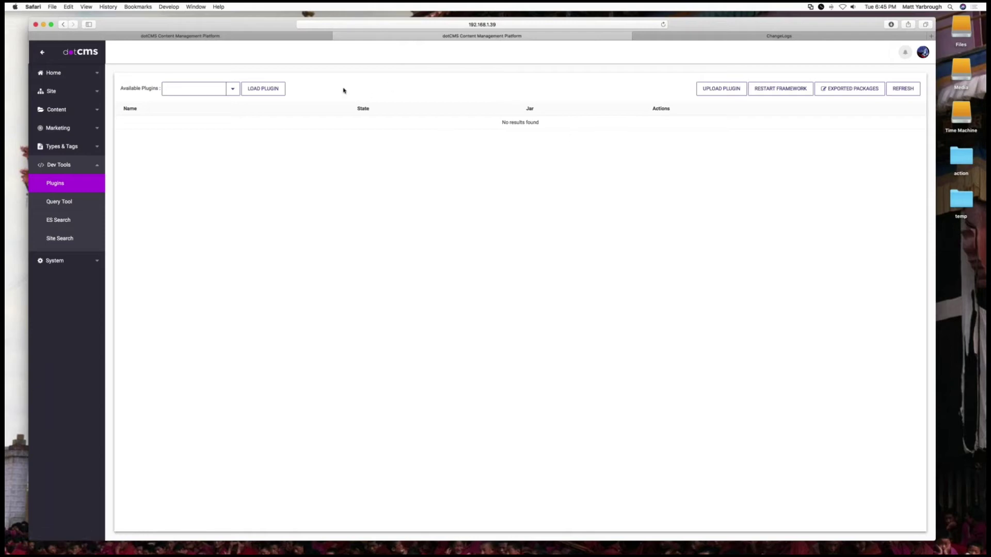
left_click(721, 89)
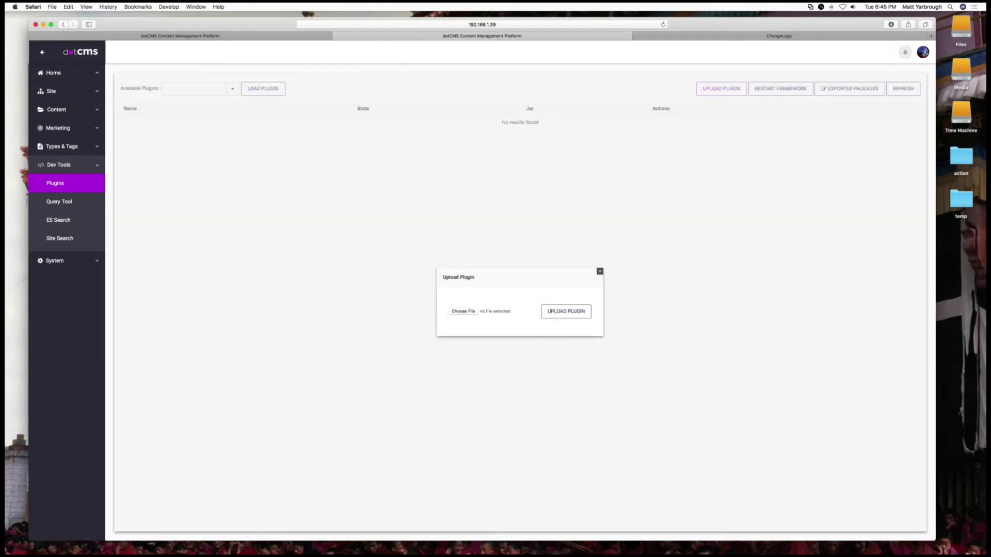
left_click(600, 271)
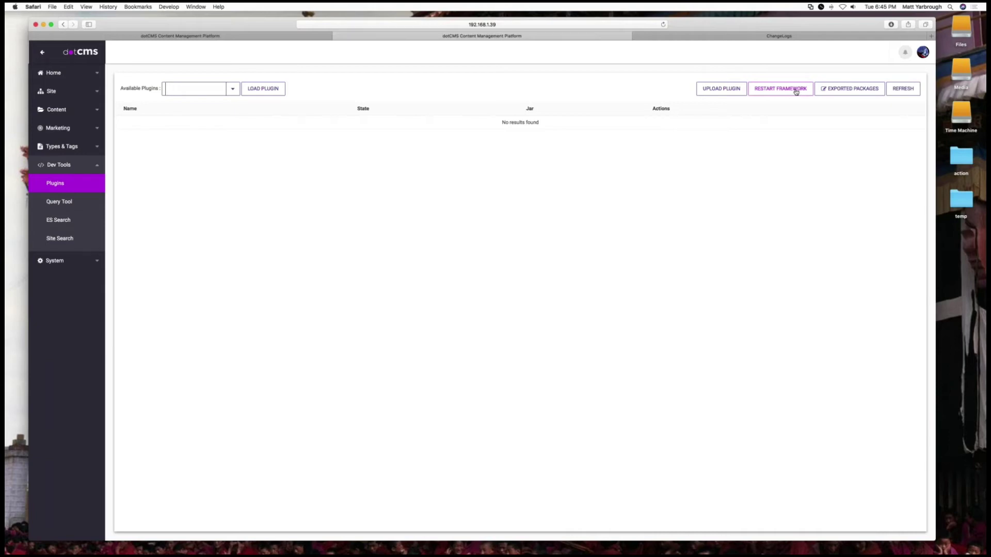
- Look through the exported packages list for plugins and close it without saving
left_click(860, 93)
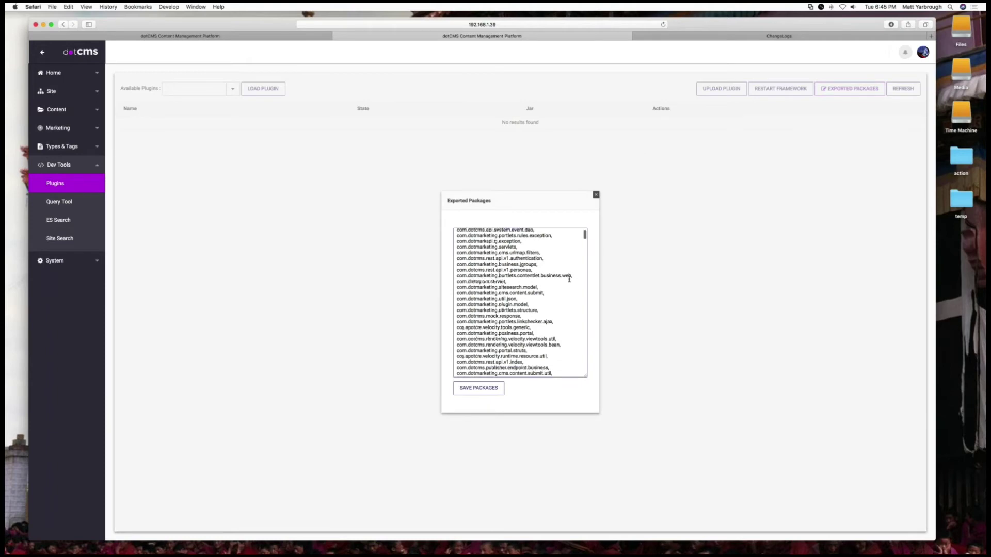
scroll(568, 276, "down", 5)
scroll(568, 279, "down", 10)
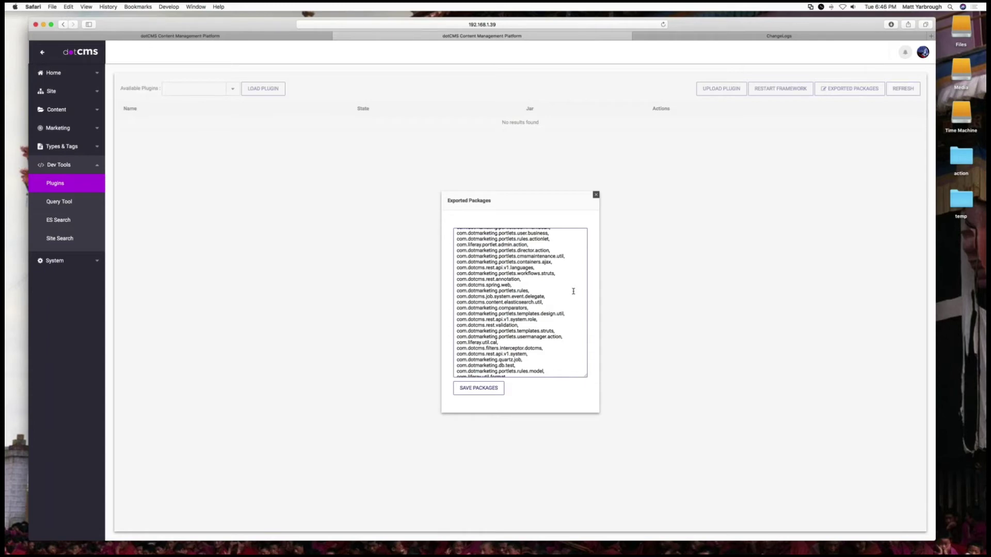
scroll(574, 293, "down", 4)
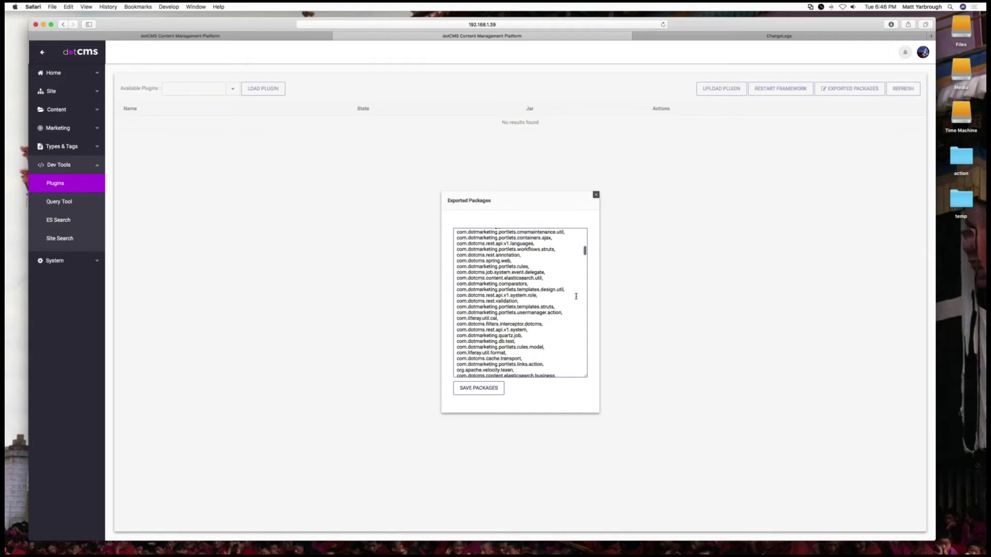
left_click_drag(585, 254, 585, 264)
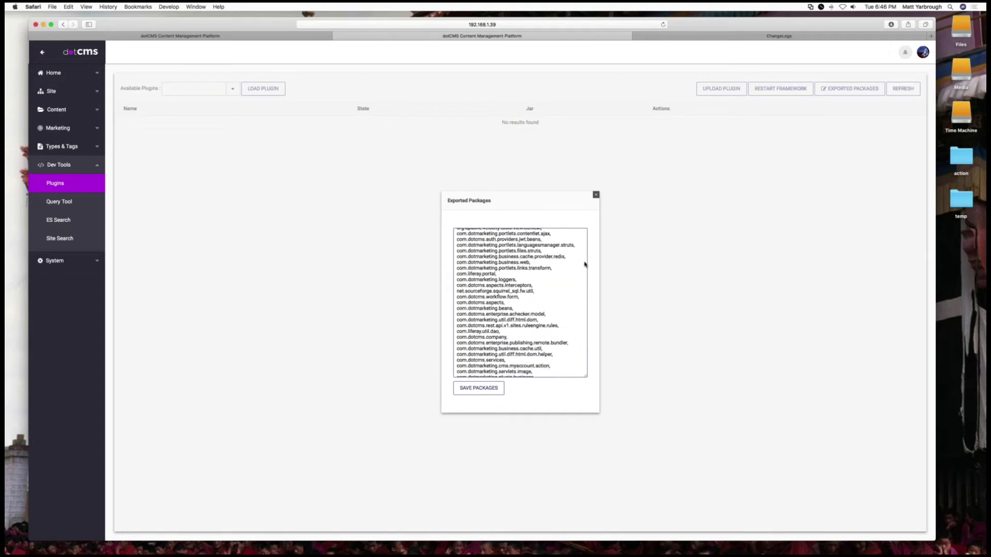
left_click(596, 195)
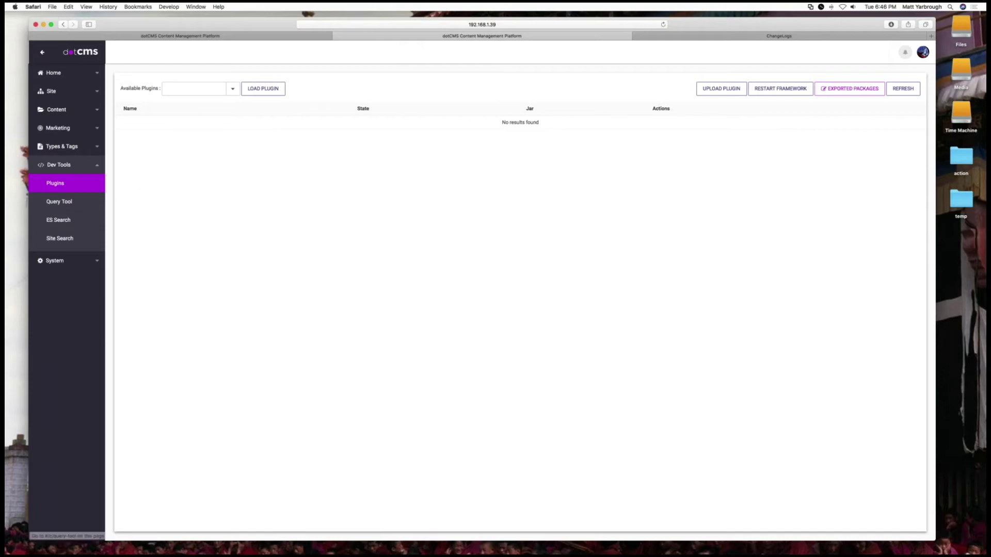
- View the Query Tool's Lucene query form and the ES Search query page among the developer tools
left_click(75, 204)
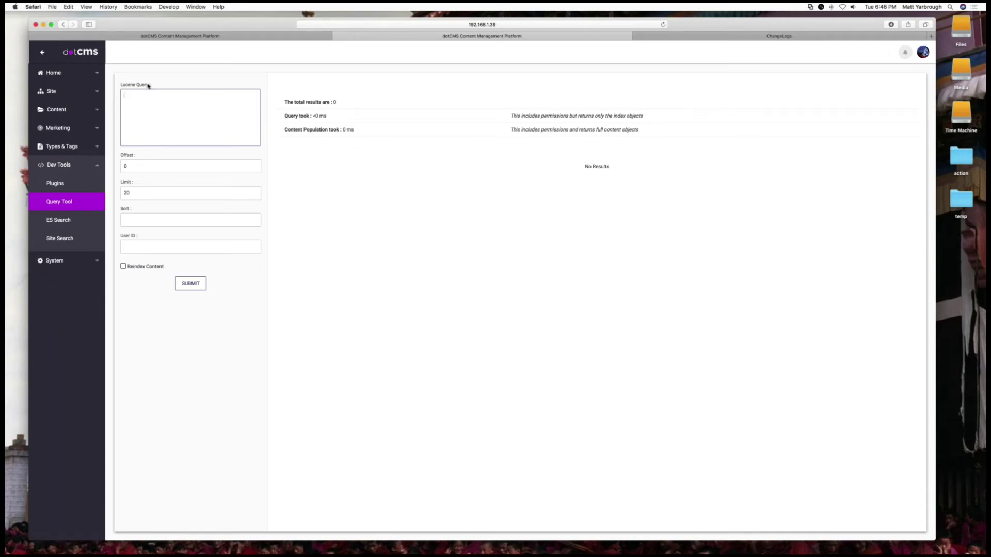
left_click_drag(149, 84, 137, 85)
left_click(88, 221)
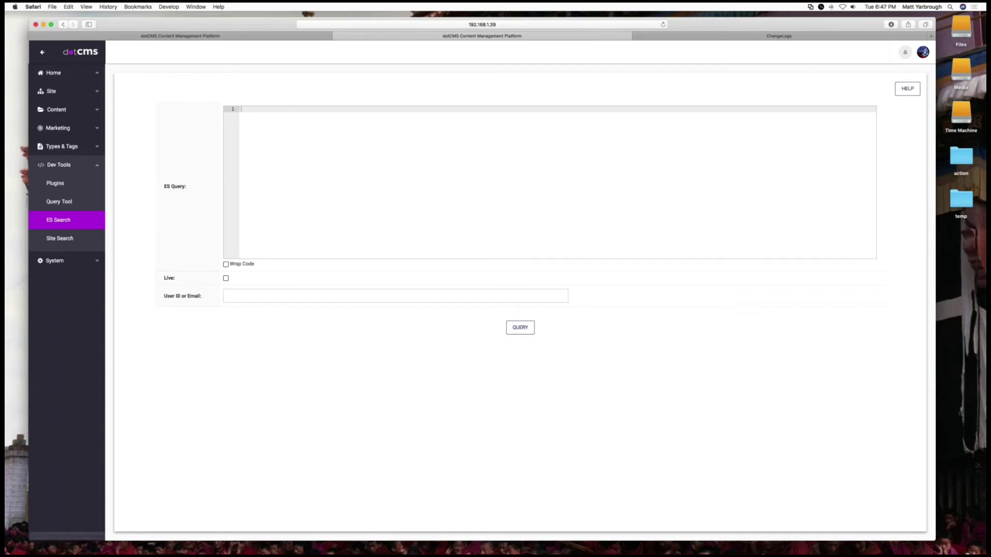
- Open Site Search and create a site search index with the alias "news"
left_click(64, 243)
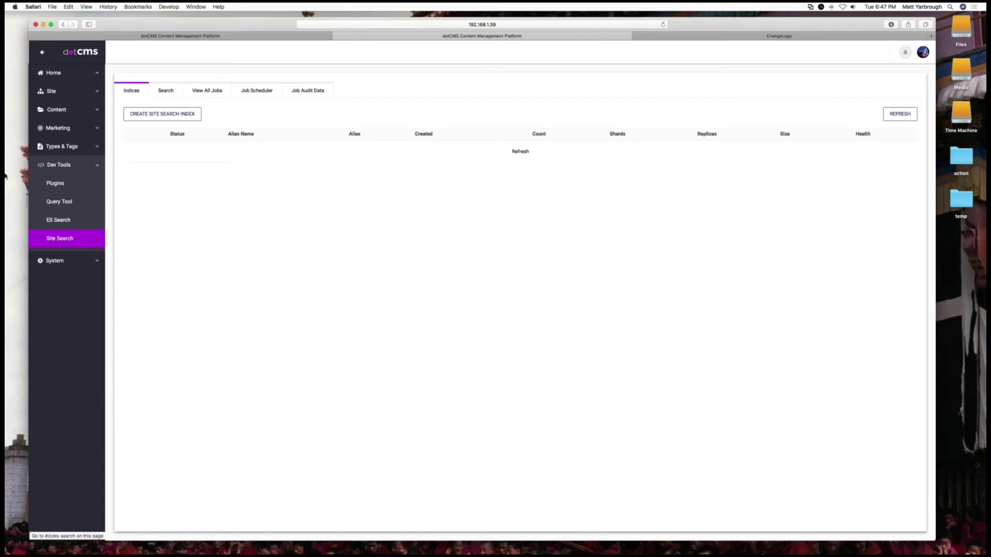
left_click(166, 90)
left_click(131, 90)
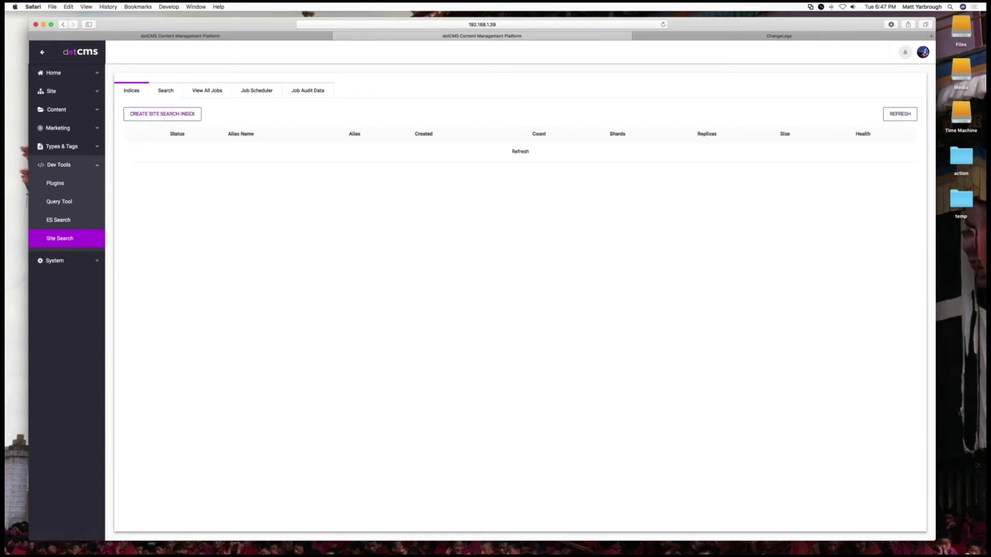
left_click(162, 114)
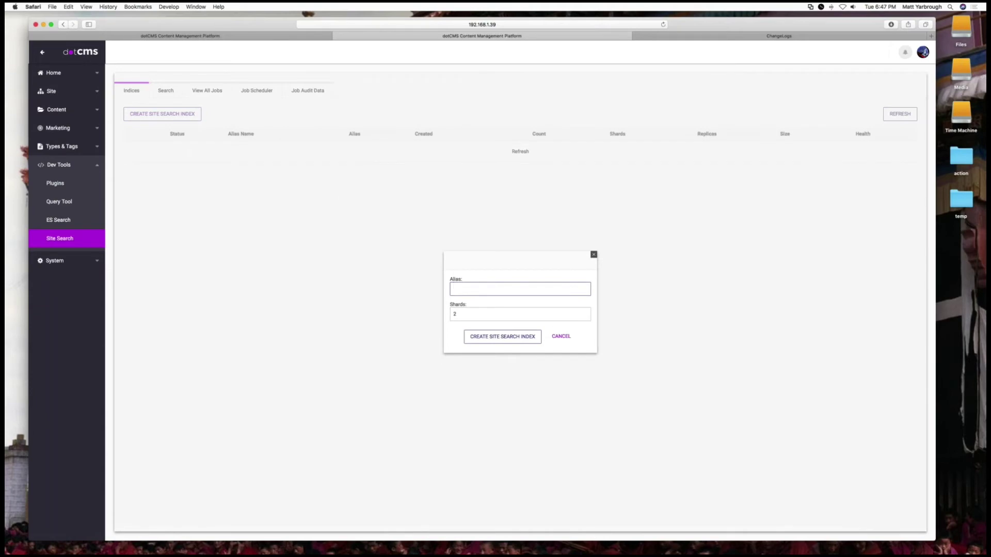
type("news")
left_click(517, 339)
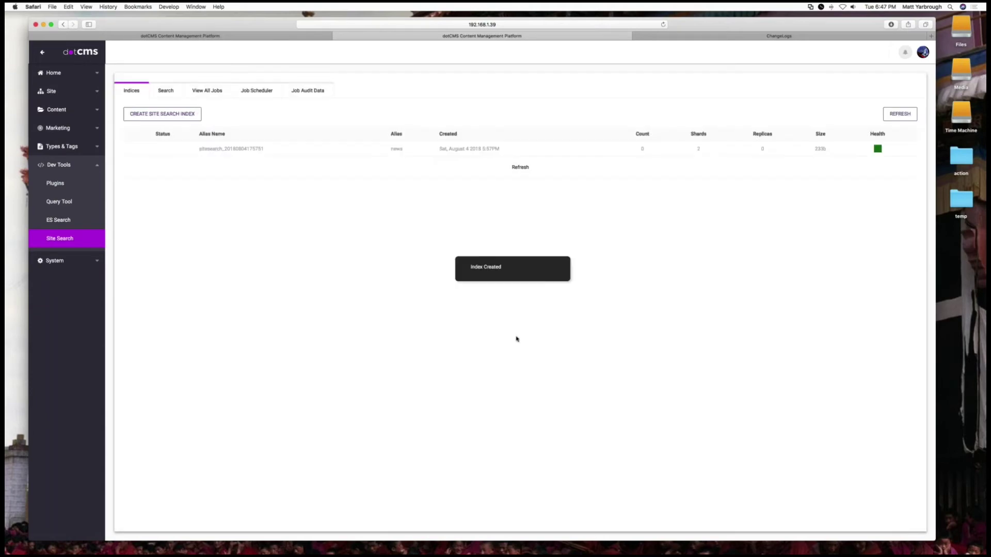
- Start a site search job named "new" in the Job Scheduler, choosing the site demo.dotcms.com and the index alias "news"
left_click(224, 152)
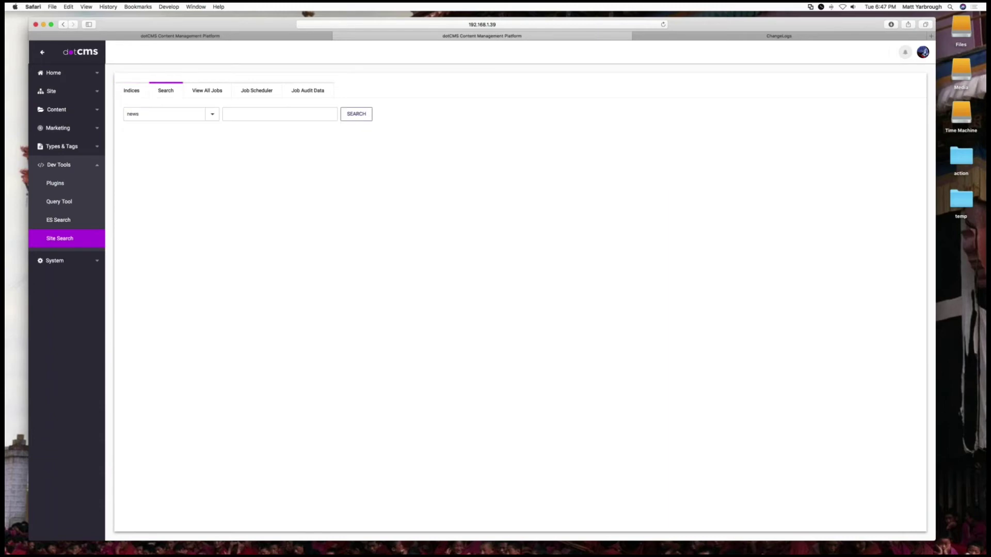
left_click(214, 93)
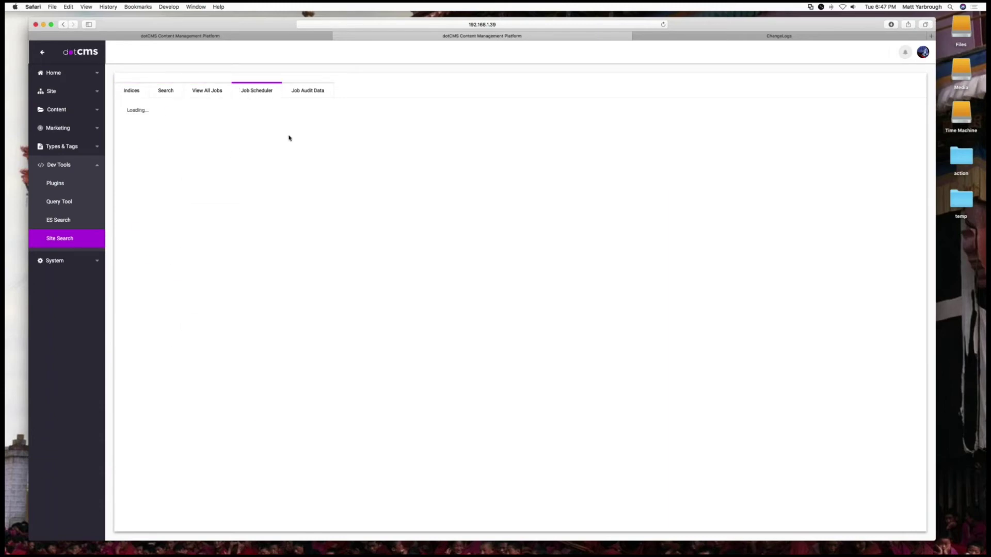
left_click(199, 139)
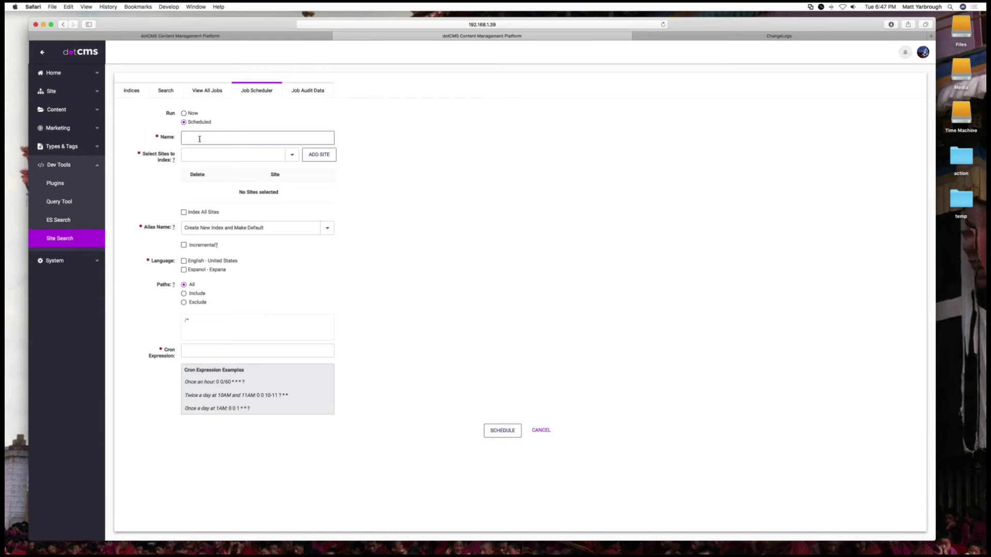
type("new")
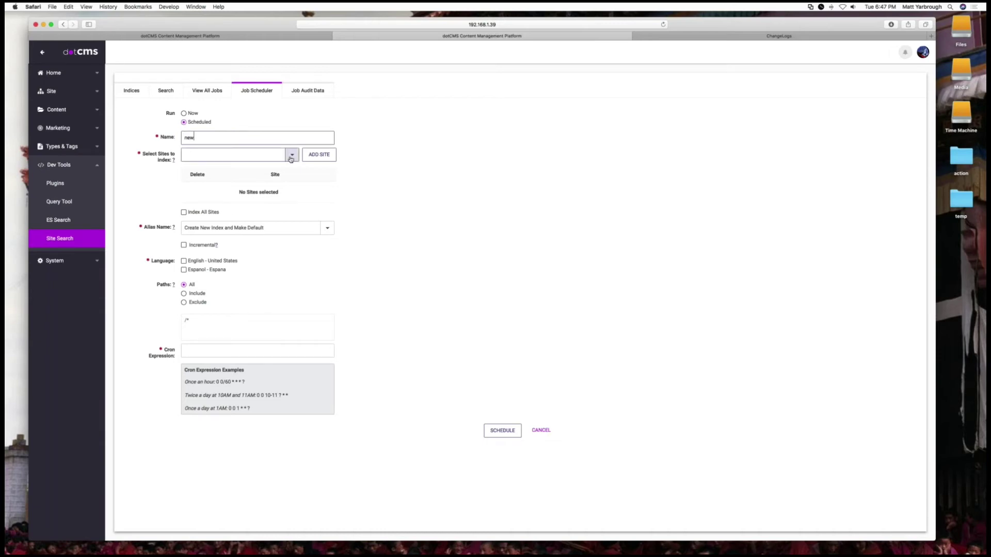
left_click(294, 156)
left_click(198, 170)
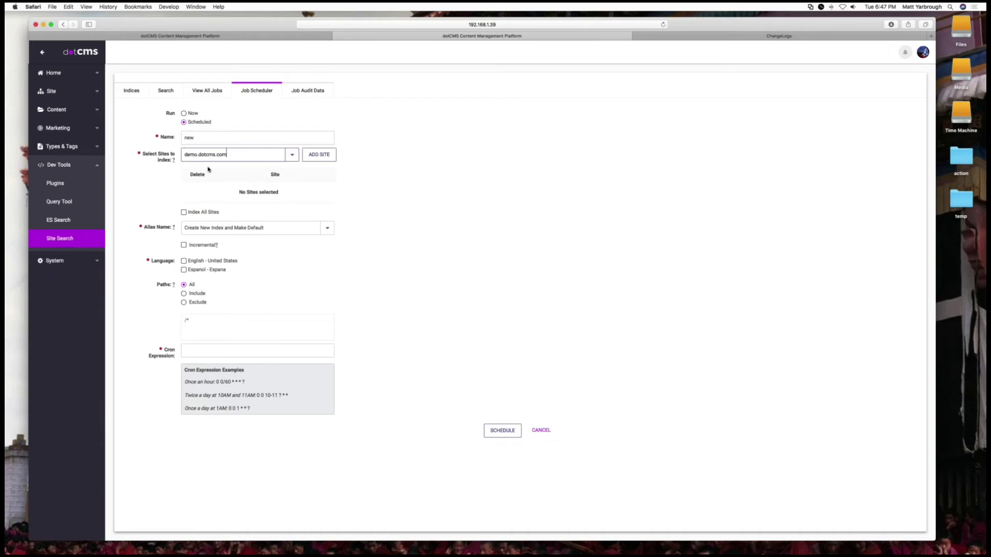
left_click(327, 228)
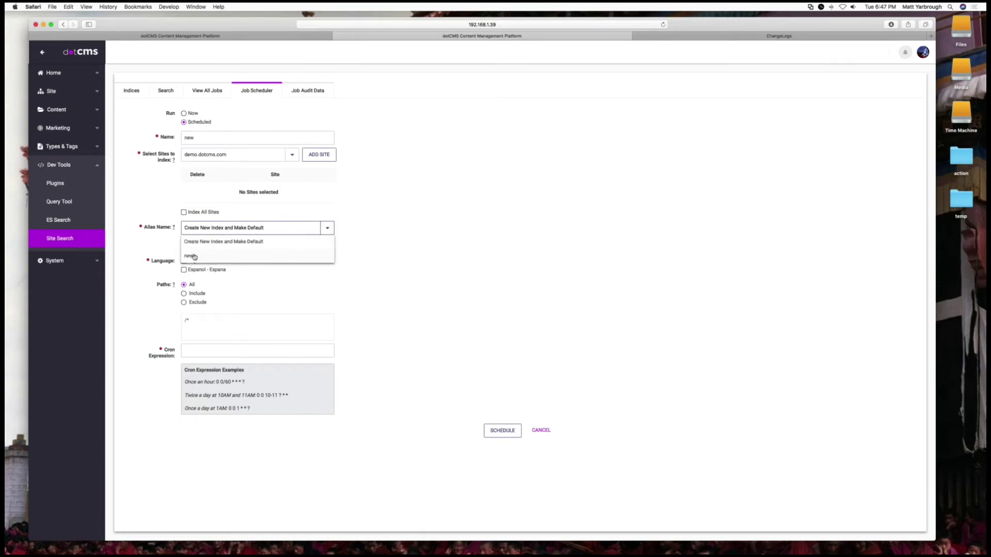
left_click(194, 256)
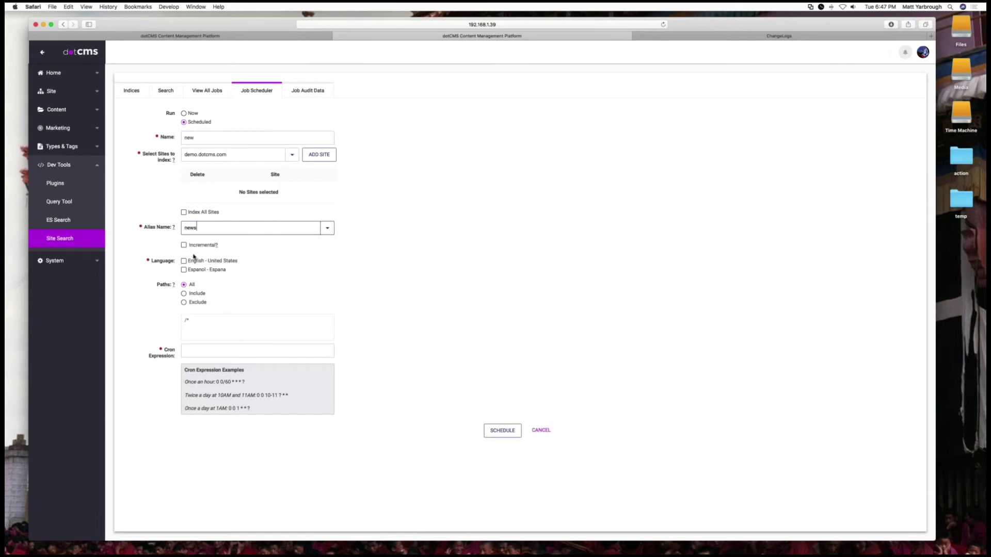
- Set the job to index all sites incrementally and include only the path /news
left_click(183, 212)
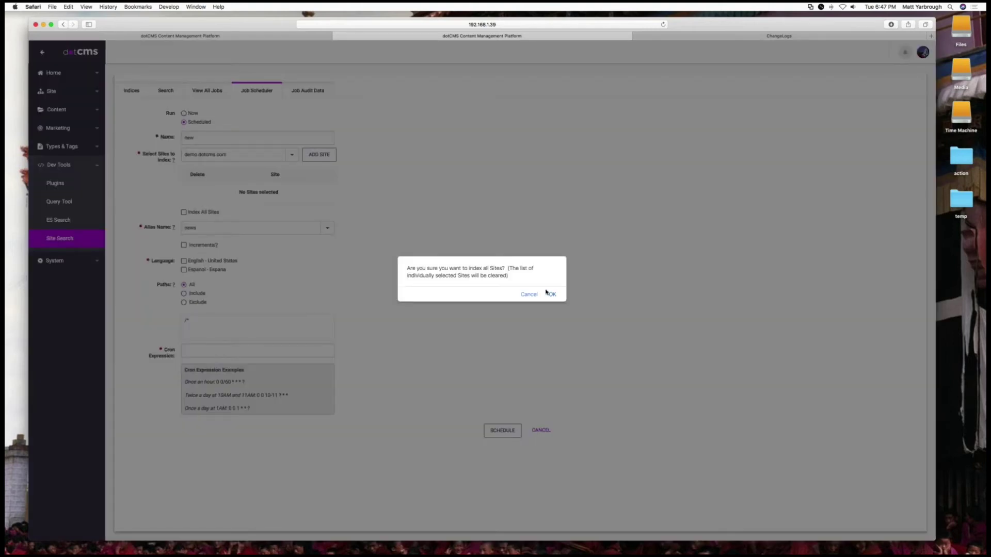
left_click(548, 294)
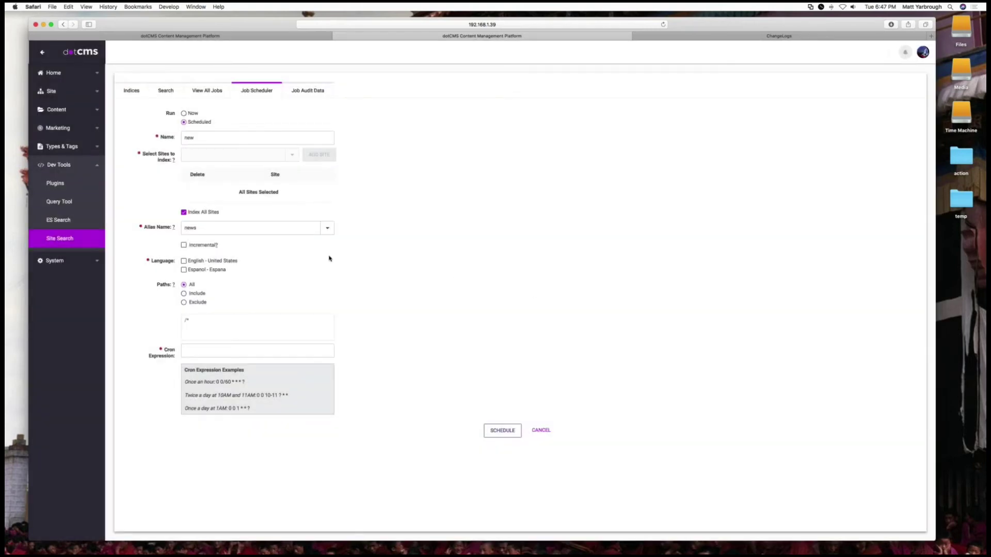
left_click(183, 245)
left_click(184, 293)
left_click(197, 320)
type("/")
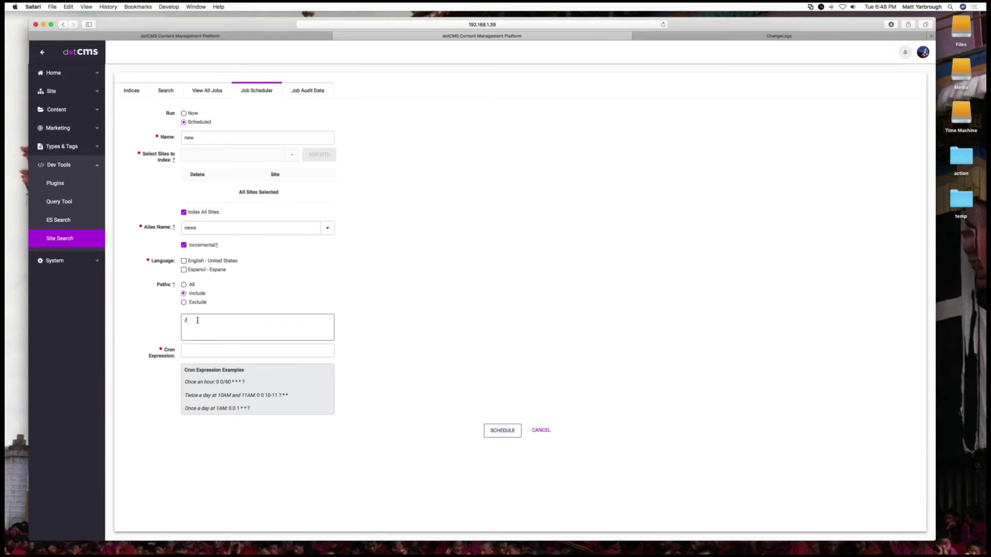
type("news")
left_click(204, 232)
double_click(204, 232)
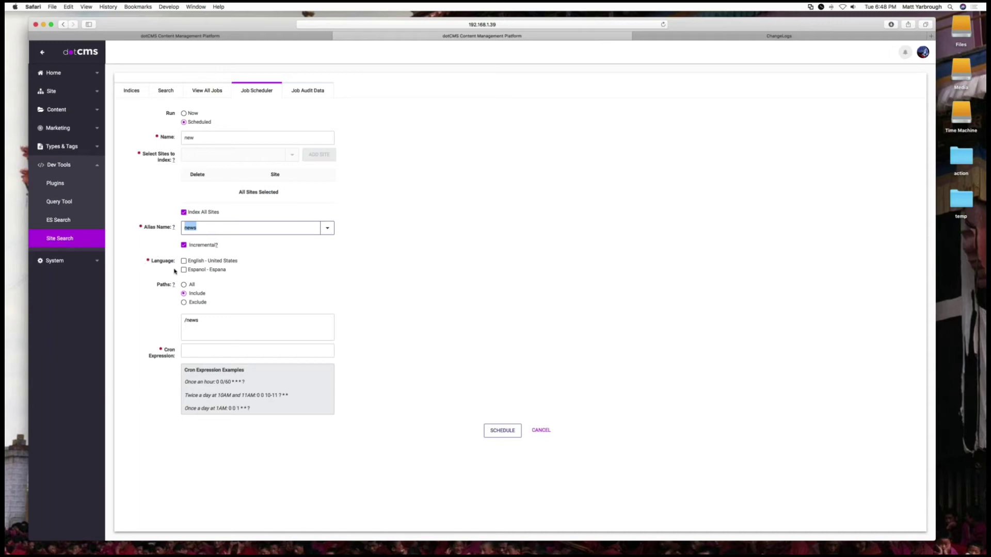
- Leave the job unscheduled and view the basic settings in the System Configuration
left_click(85, 264)
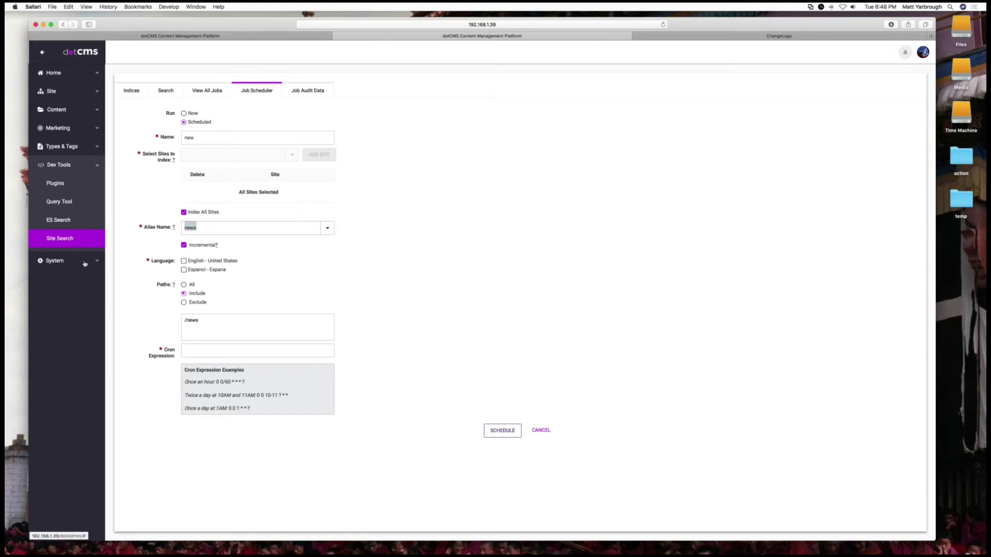
left_click(85, 263)
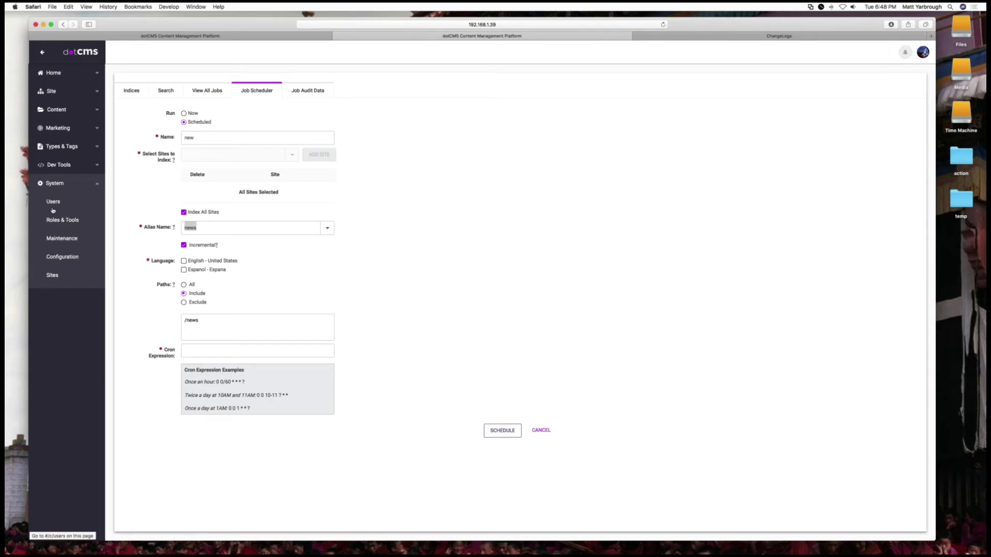
left_click(64, 261)
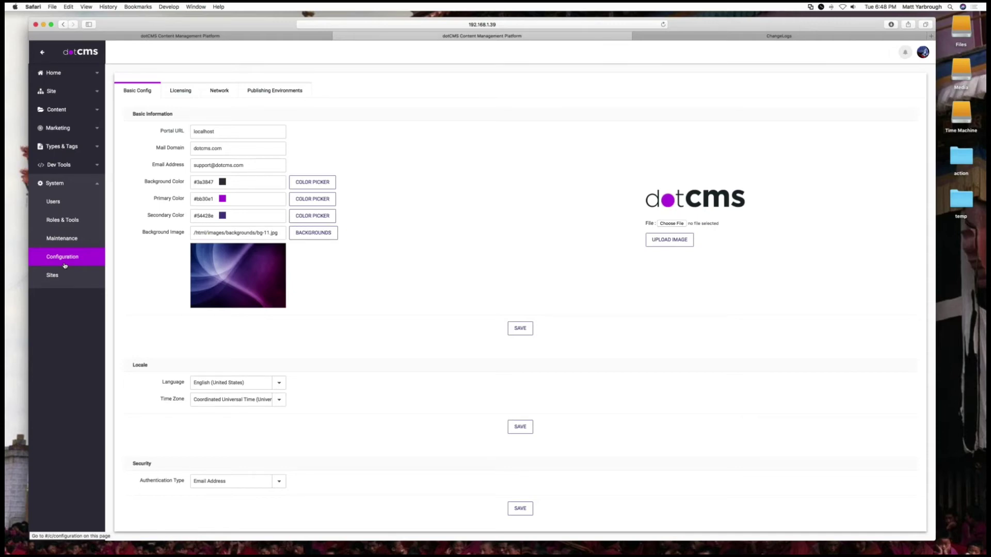
- Open the Sites list and examine the default site's host name and aliases
left_click(57, 275)
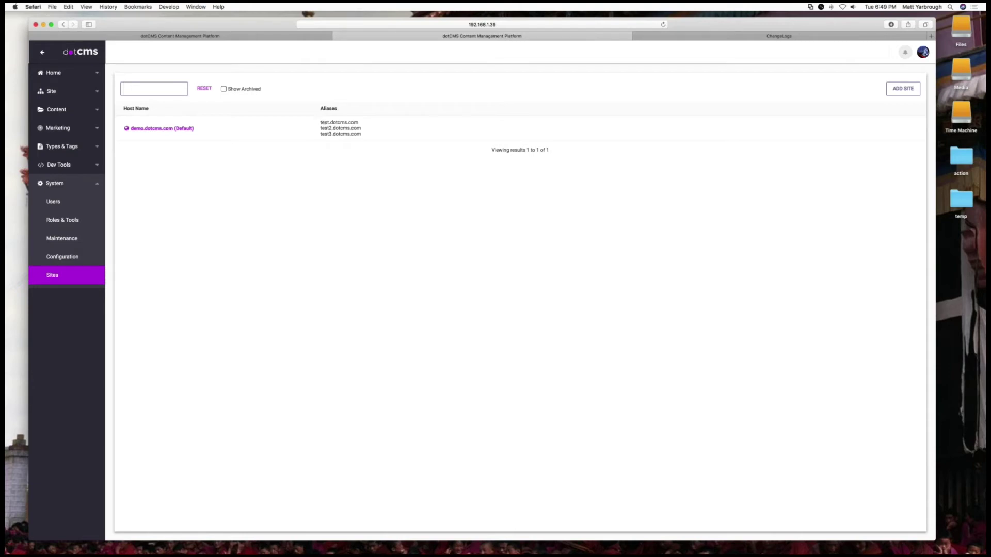
left_click_drag(321, 123, 364, 122)
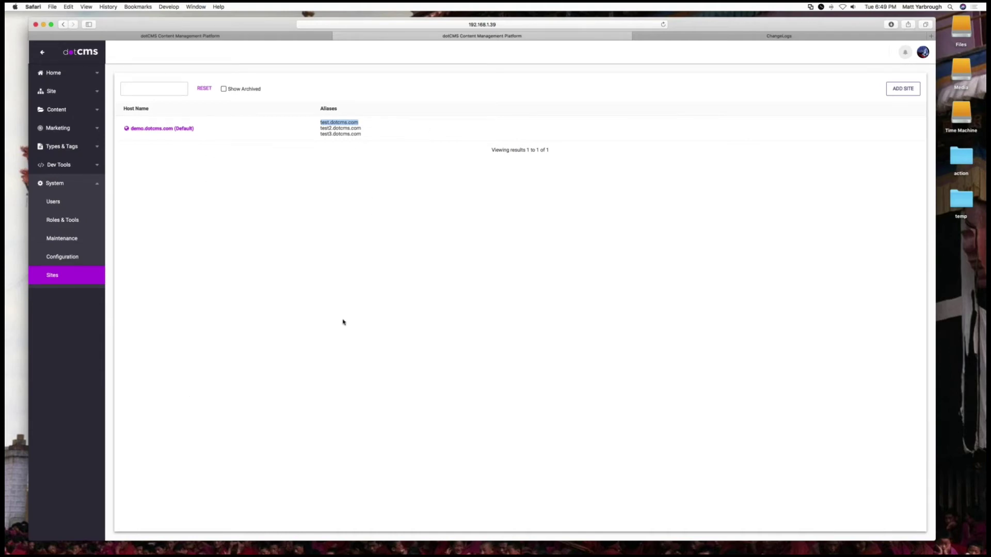
left_click(204, 130)
left_click_drag(204, 130, 173, 128)
left_click_drag(320, 122, 363, 135)
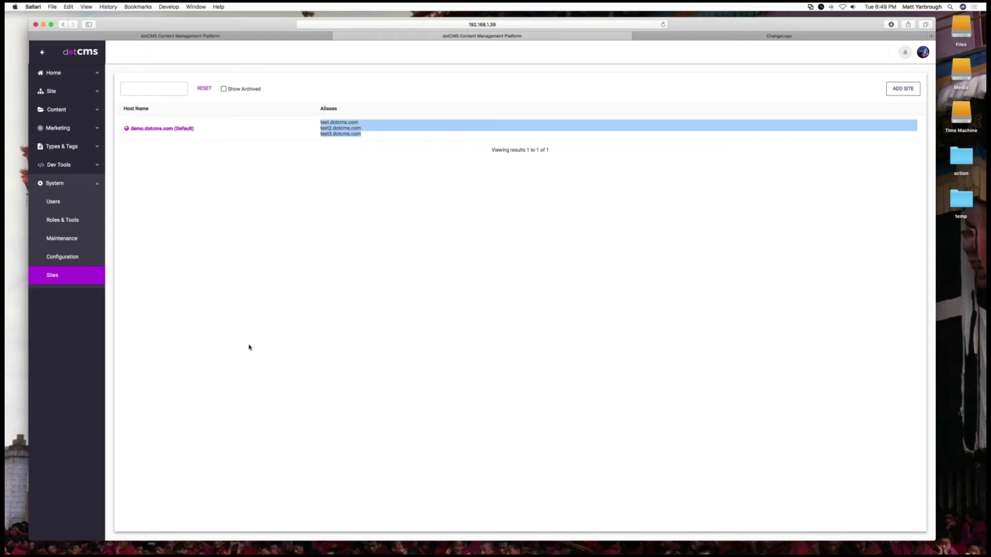
left_click(201, 133)
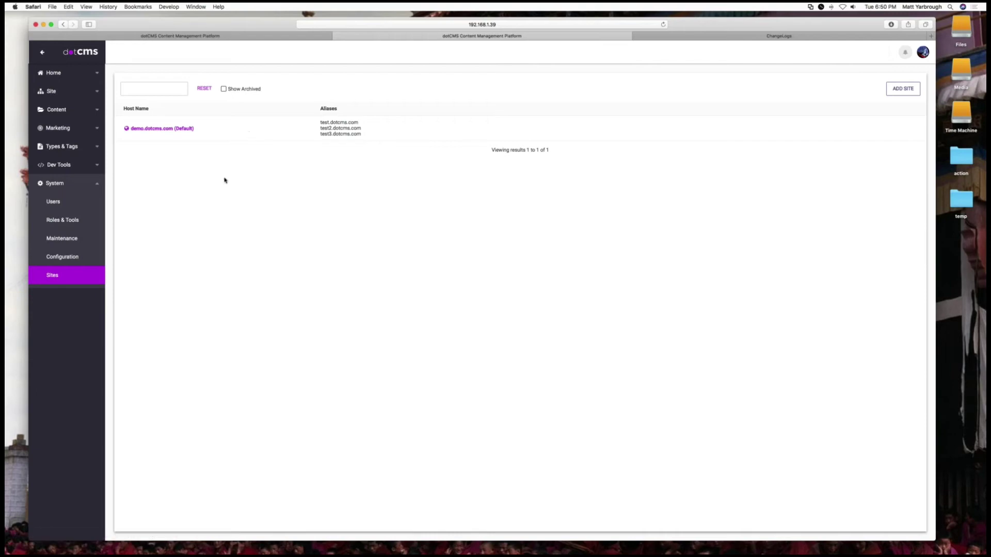
- Open the demo.dotcms.com host for editing, review its rules, content fields, history and permissions, and close it without changes
right_click(158, 130)
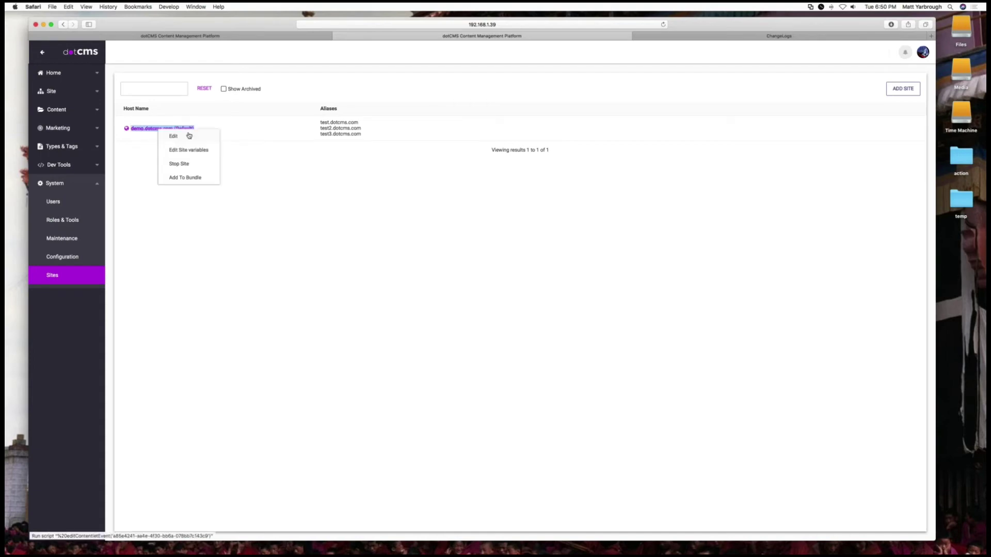
left_click(175, 136)
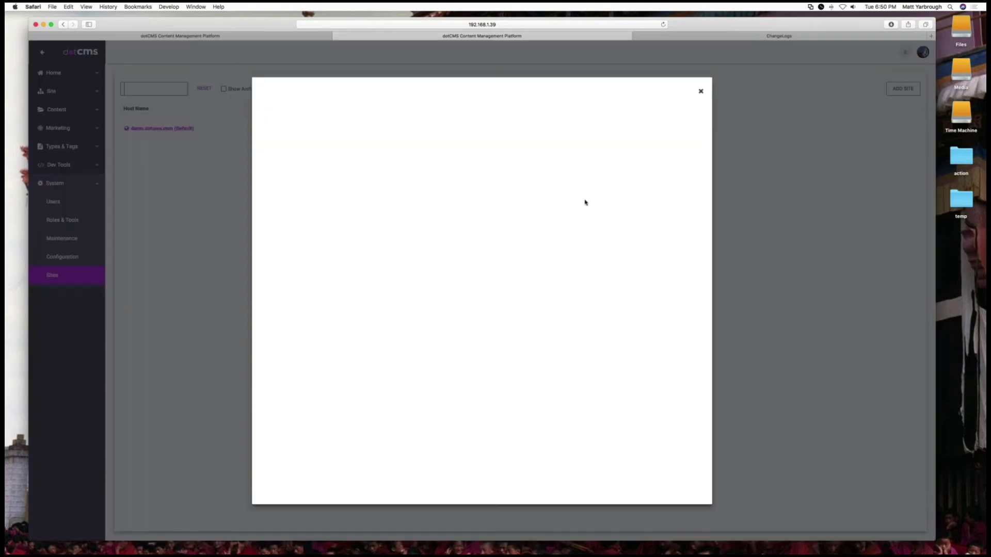
left_click(335, 111)
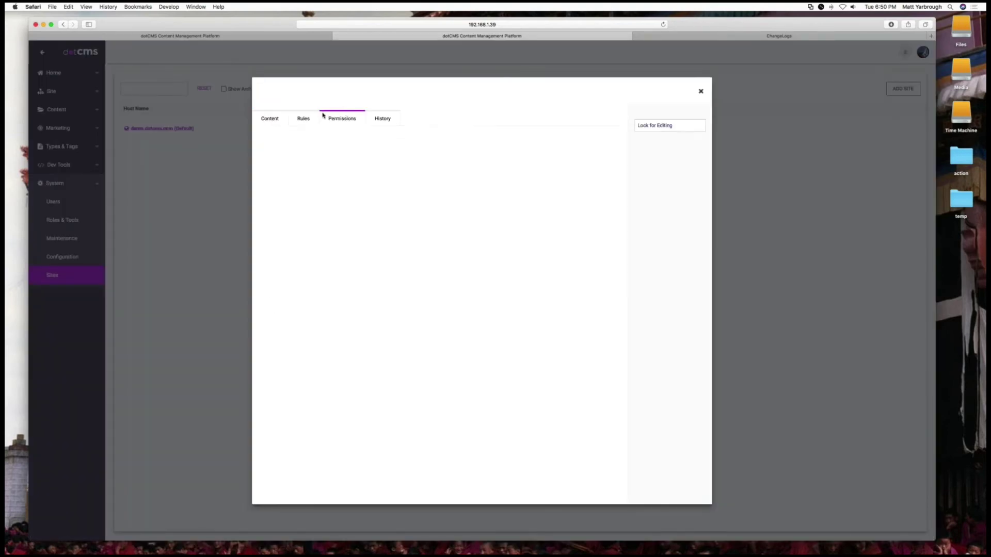
left_click(304, 119)
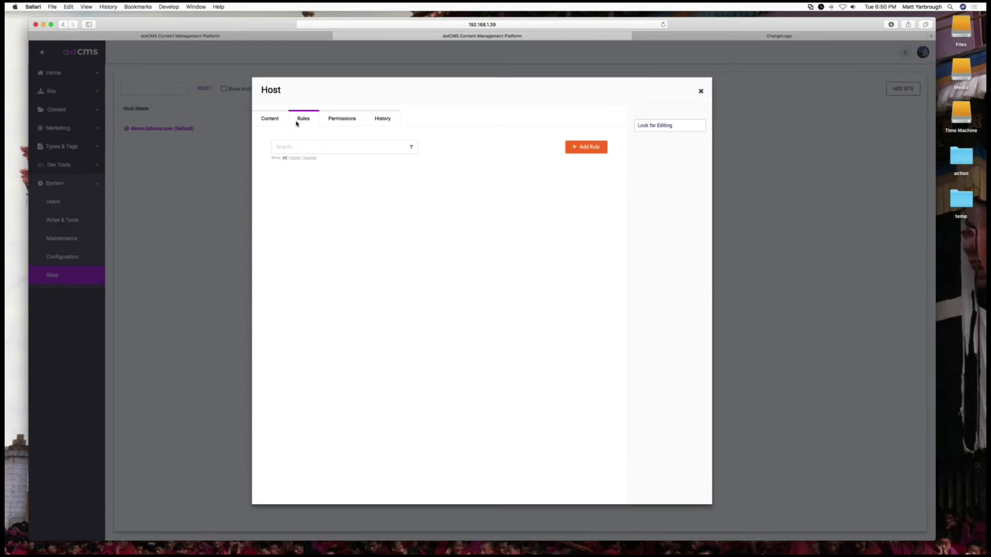
left_click(275, 119)
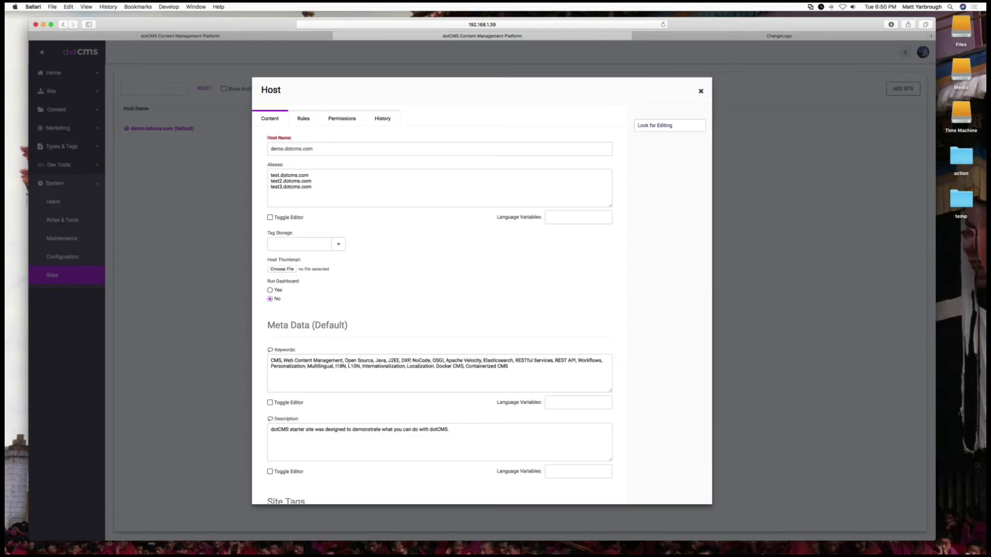
scroll(478, 235, "down", 5)
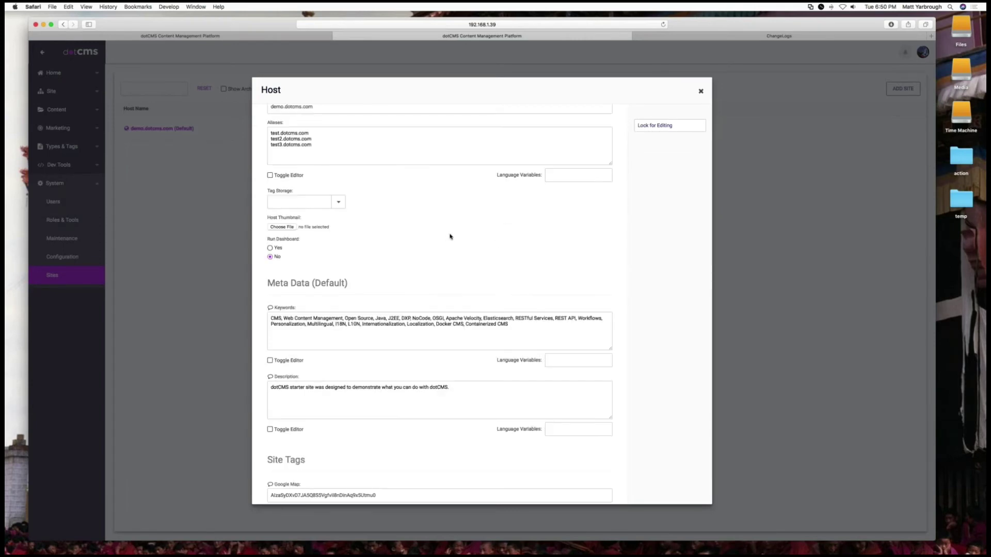
scroll(471, 237, "up", 5)
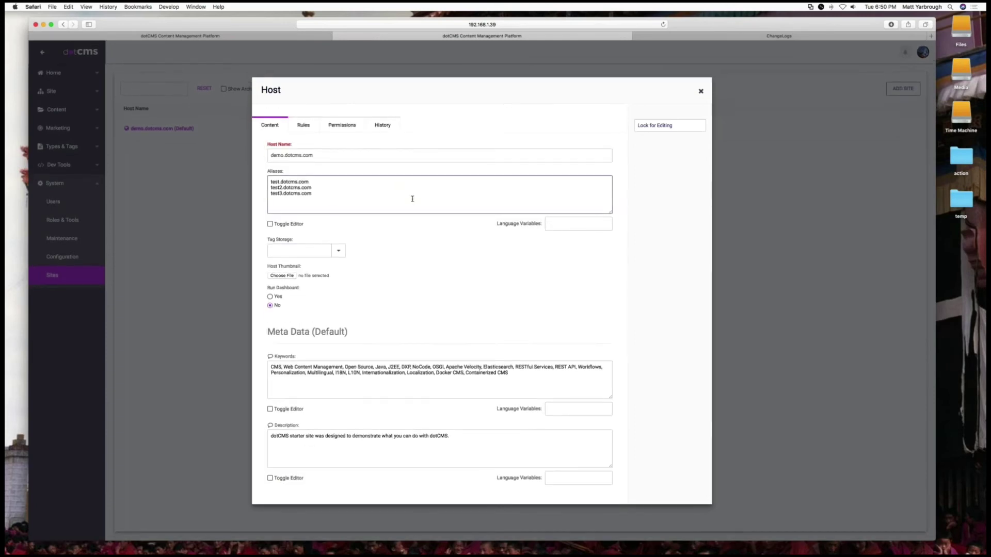
left_click(382, 119)
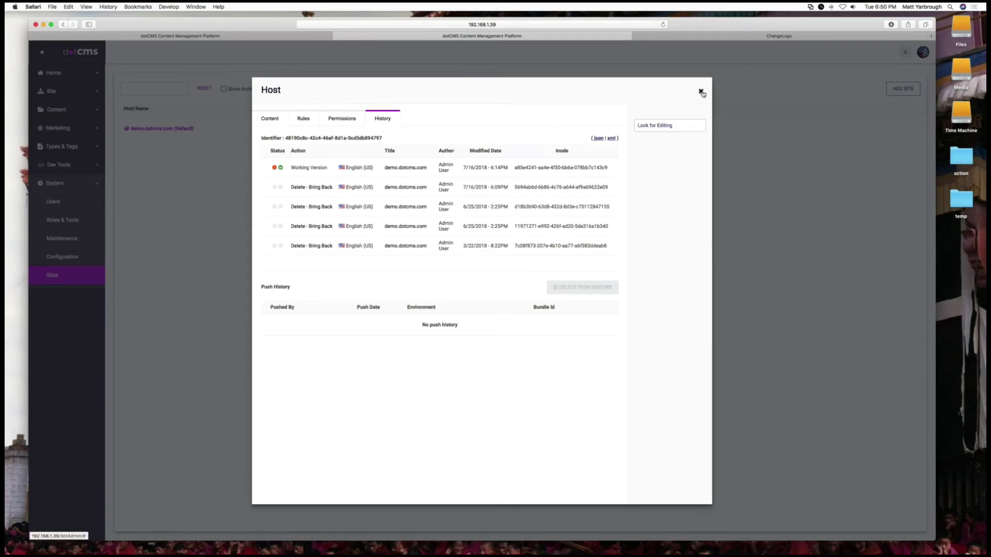
left_click(344, 120)
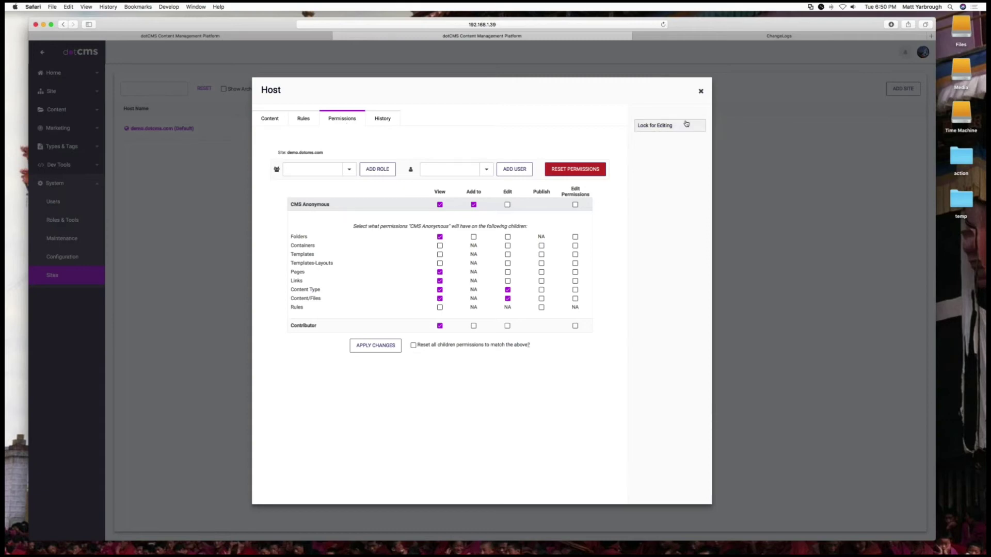
left_click(701, 91)
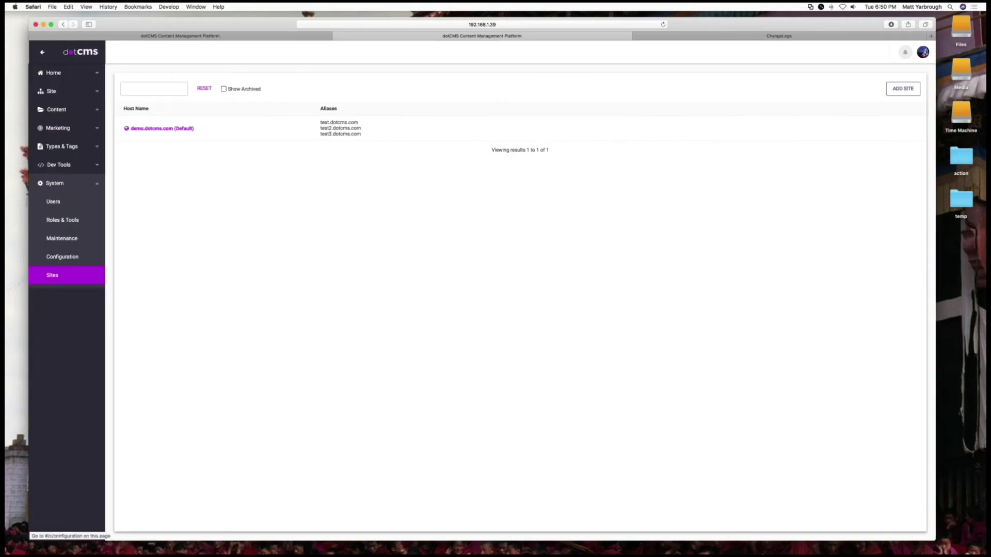
- Open the Maintenance tools and fill the Search And Replace Utility to find "this" and replace it with "that"
left_click(70, 241)
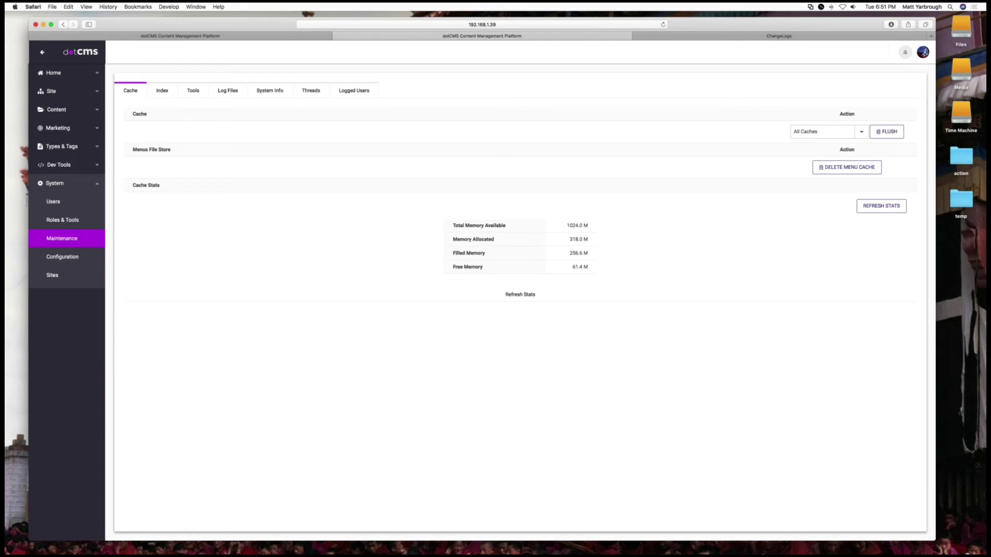
left_click(187, 94)
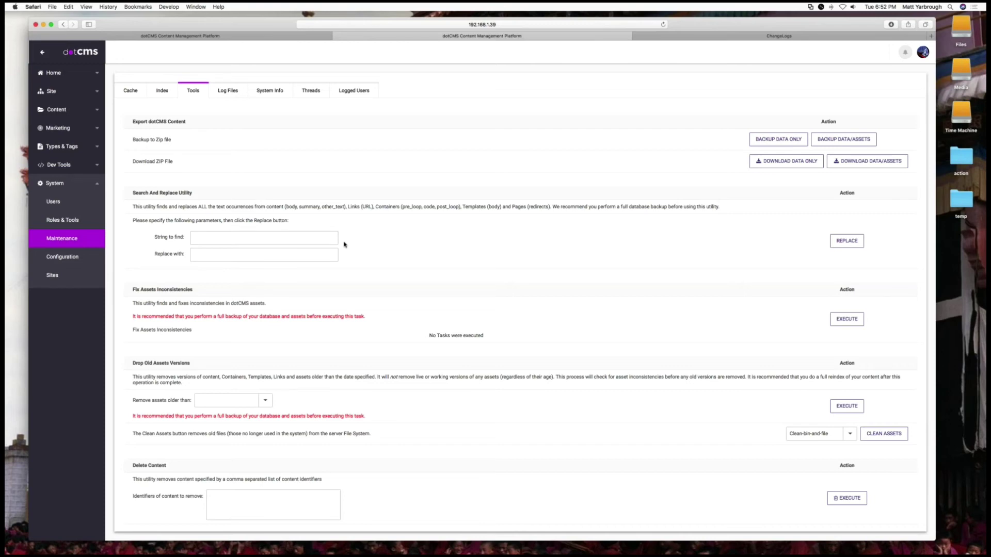
left_click(293, 239)
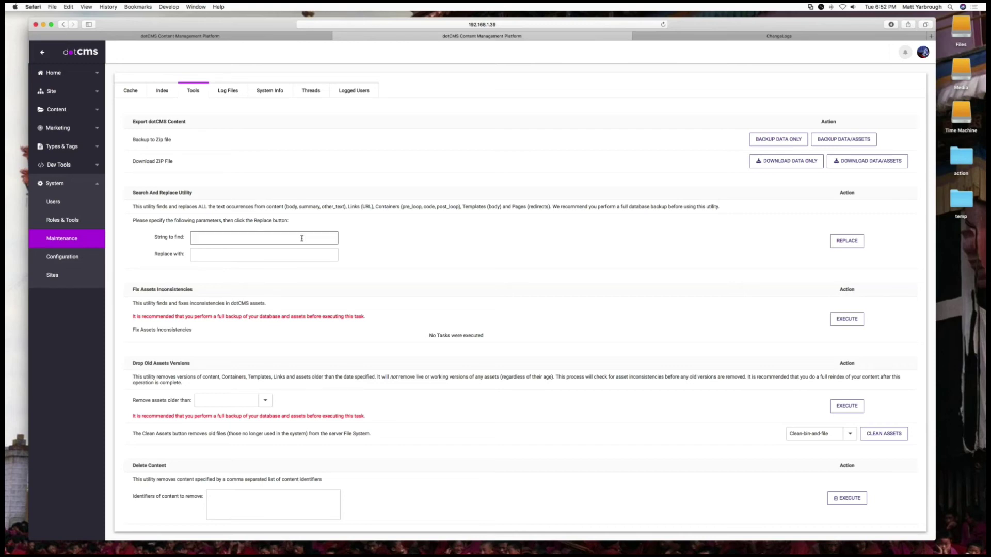
type("this")
key("Tab")
type("tha")
key("super+a")
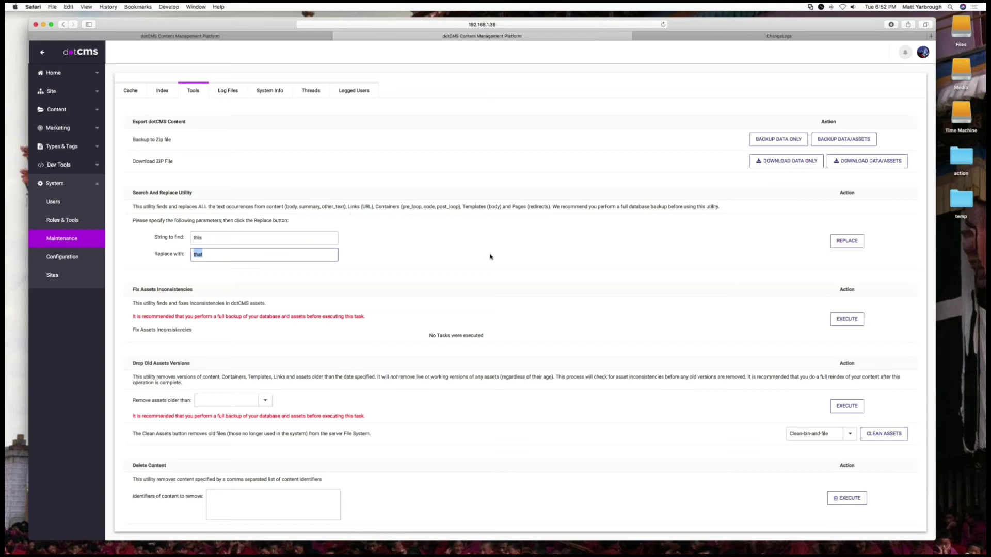
- Review the Fix Assets Inconsistencies utility and its recommendation to back up the database and assets
scroll(489, 254, "down", 1)
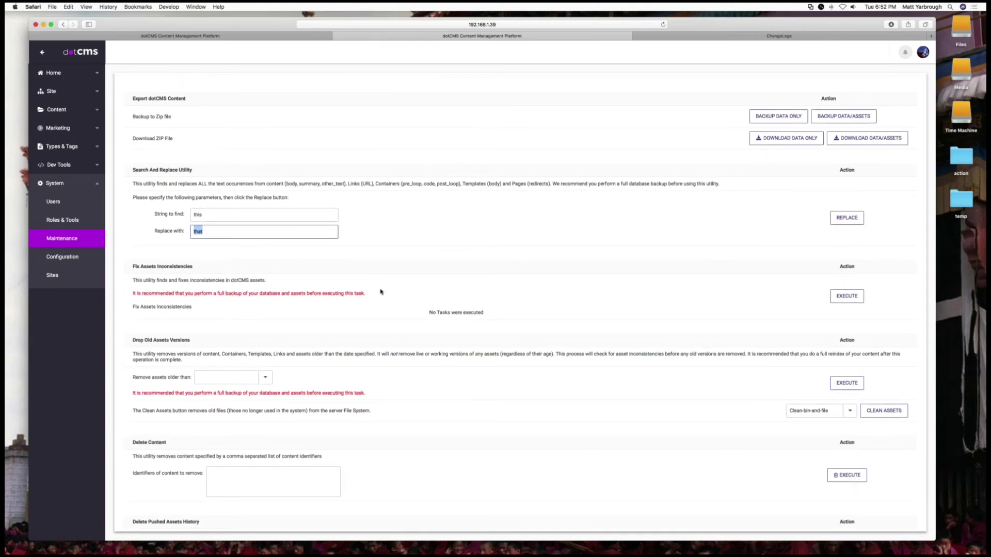
left_click(141, 294)
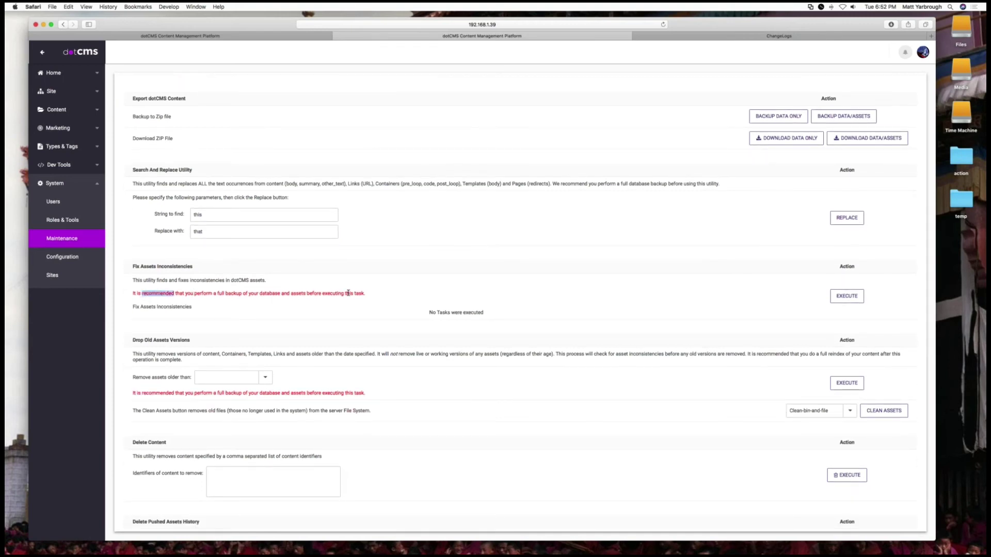
left_click_drag(365, 293, 130, 292)
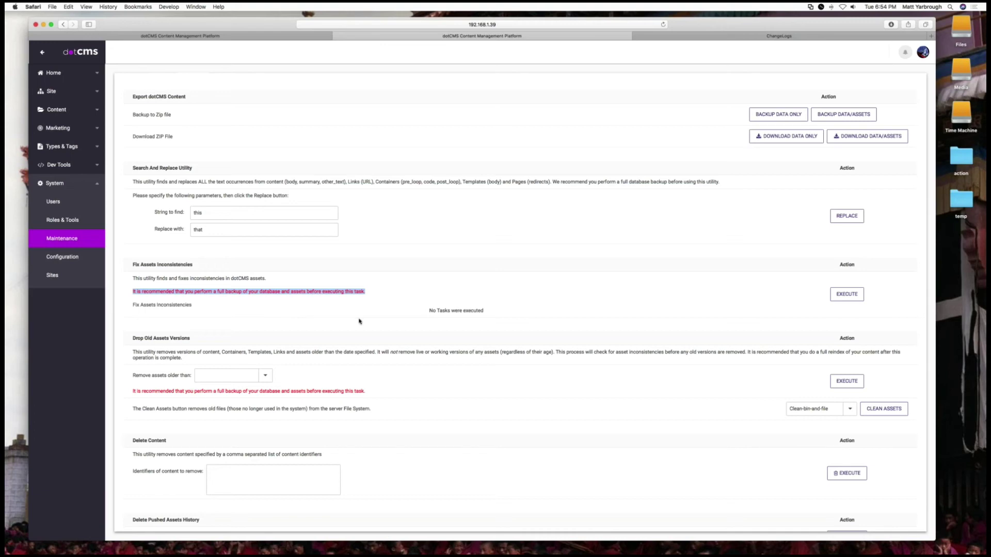
left_click(412, 309)
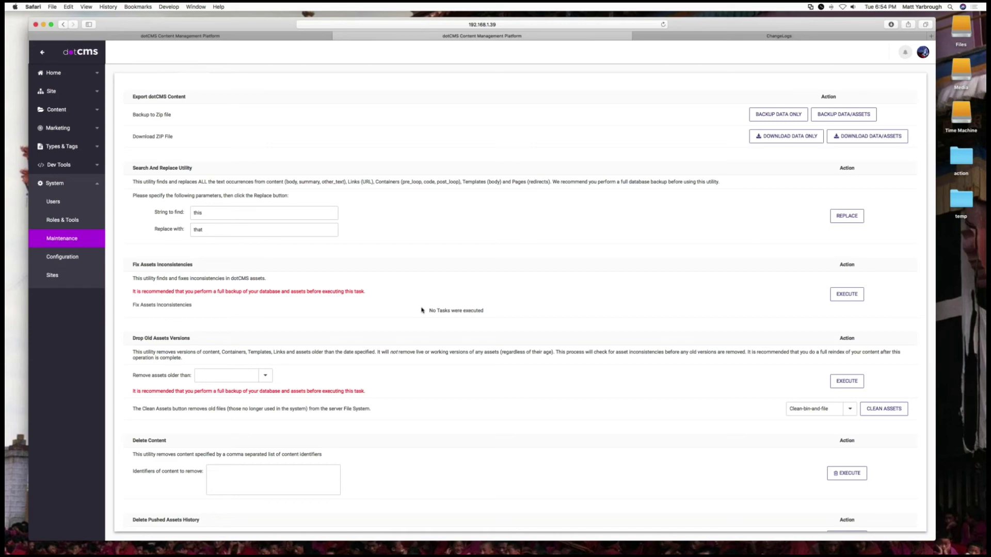
- Set Drop Old Assets Versions to remove assets older than 08/01/2017 and check the Clean Assets options without changing them
scroll(415, 310, "down", 3)
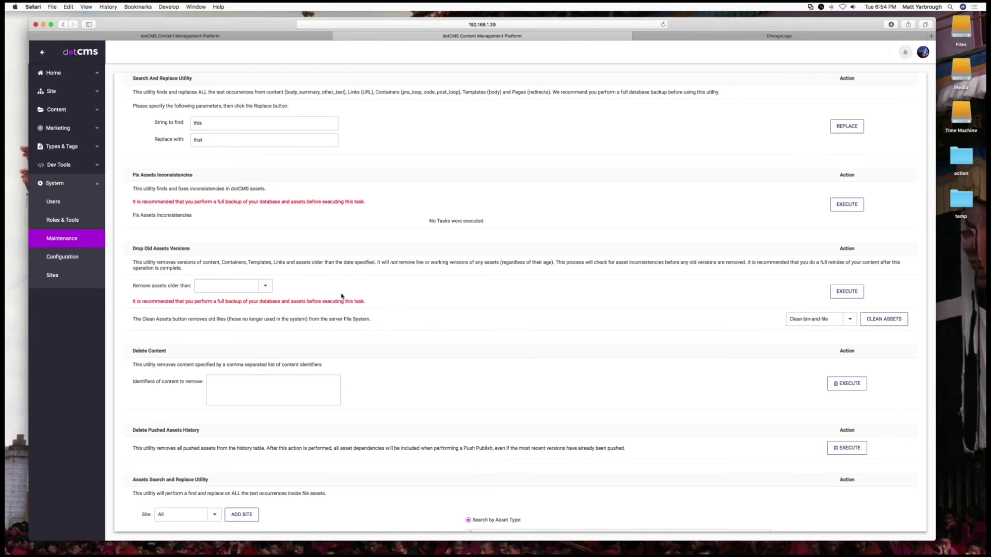
left_click(265, 285)
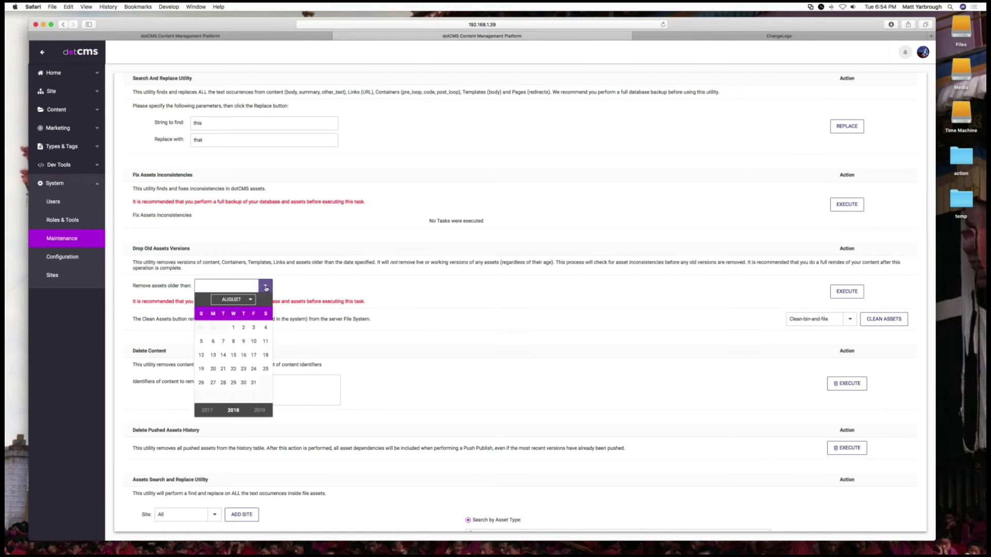
left_click(207, 410)
left_click(223, 327)
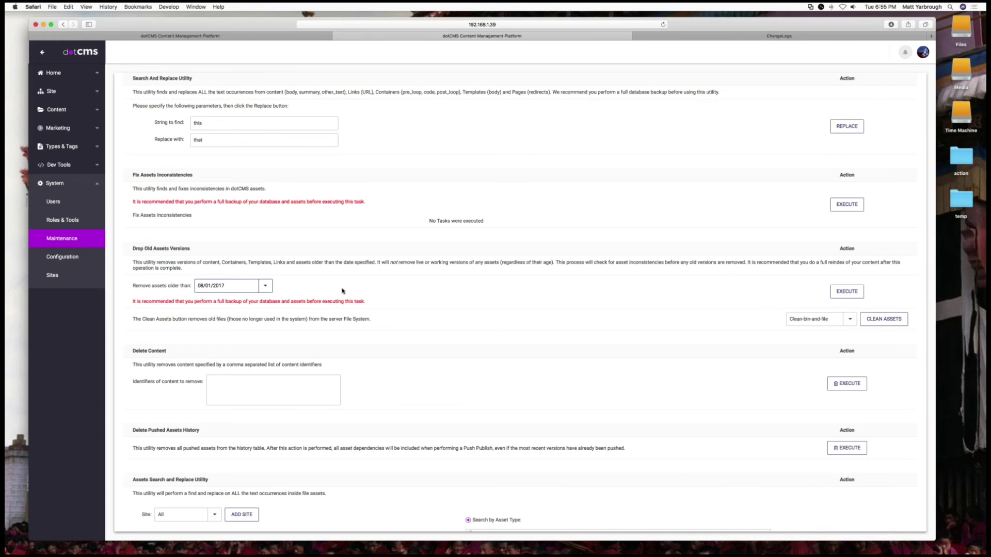
left_click(849, 319)
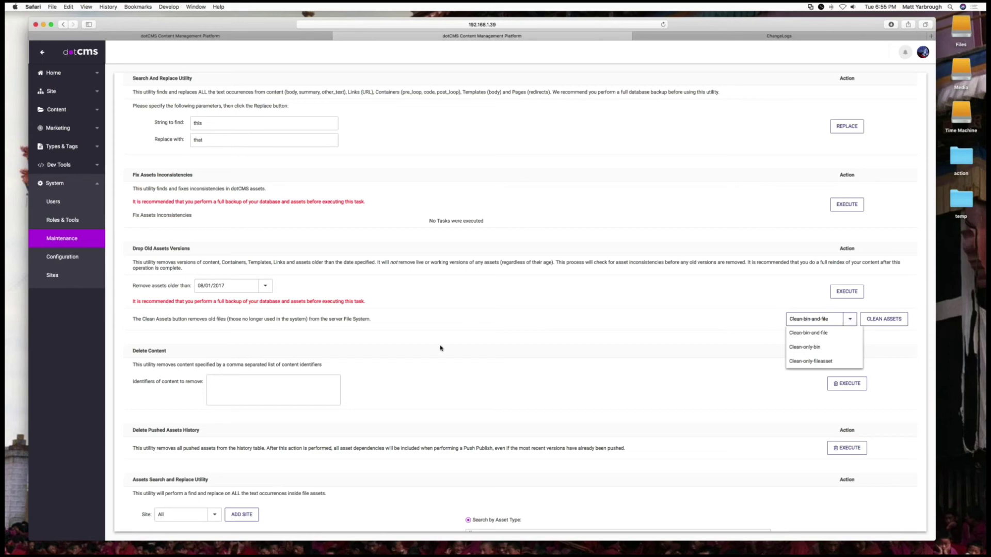
left_click(434, 368)
- Examine the Delete Content, Delete Pushed Assets History and Assets Search and Replace utilities
scroll(435, 365, "down", 3)
scroll(260, 215, "down", 1)
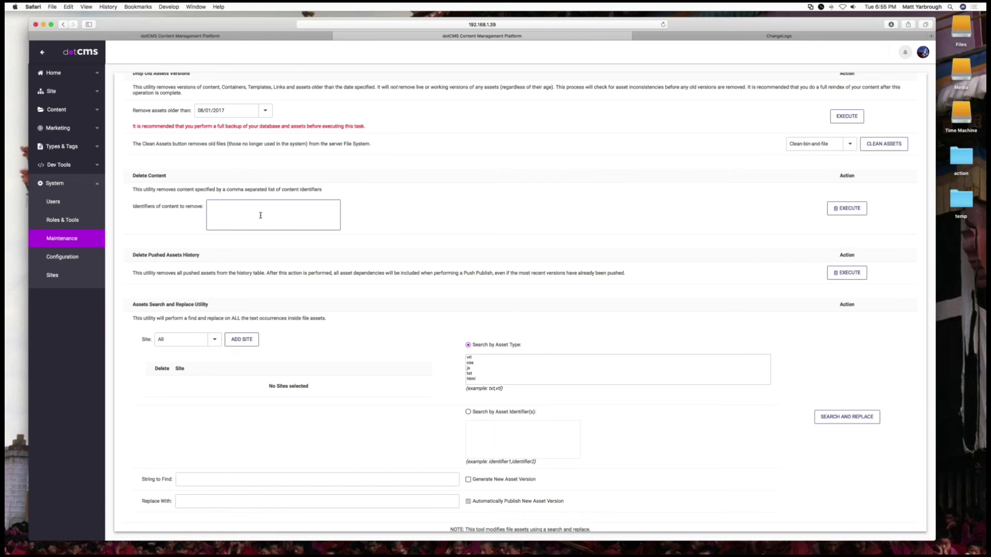
left_click(59, 146)
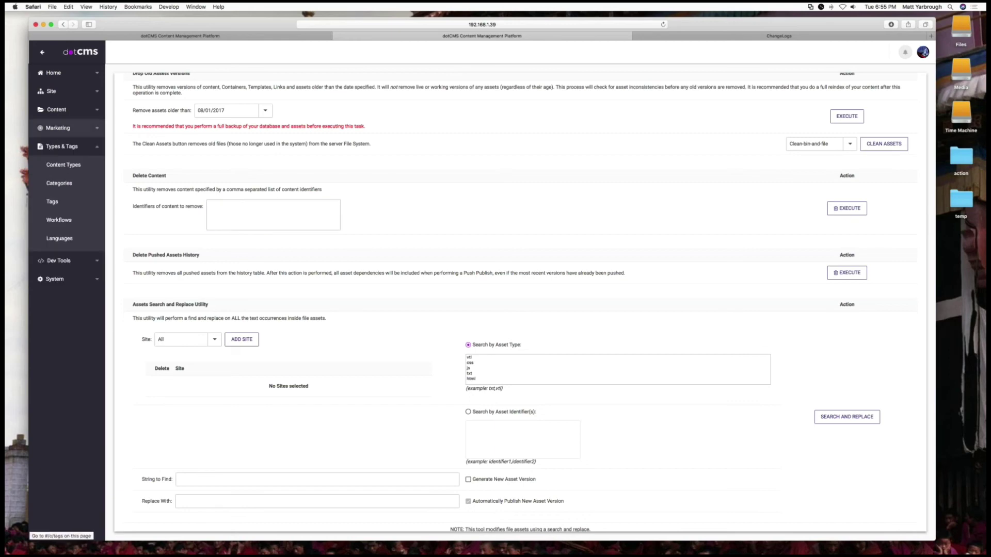
left_click(62, 262)
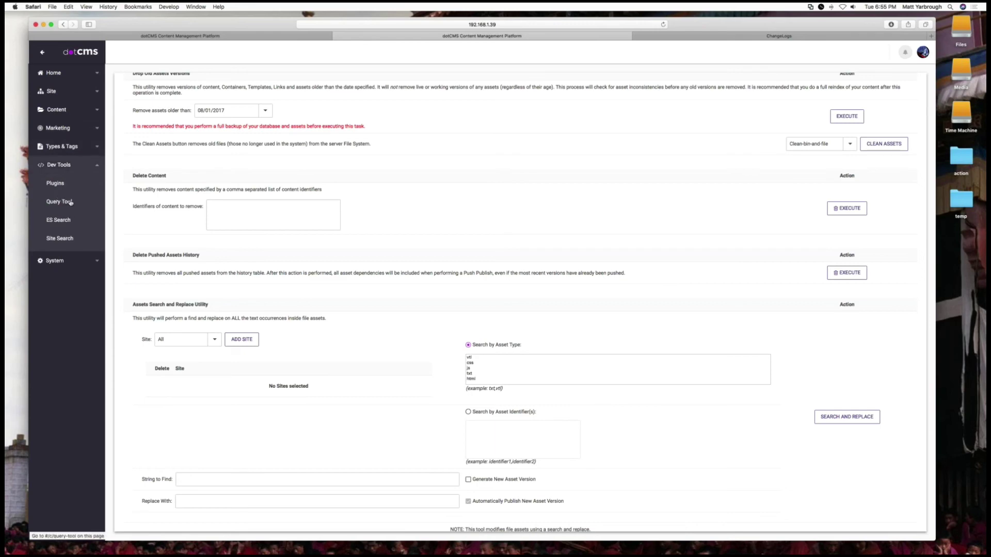
left_click(58, 261)
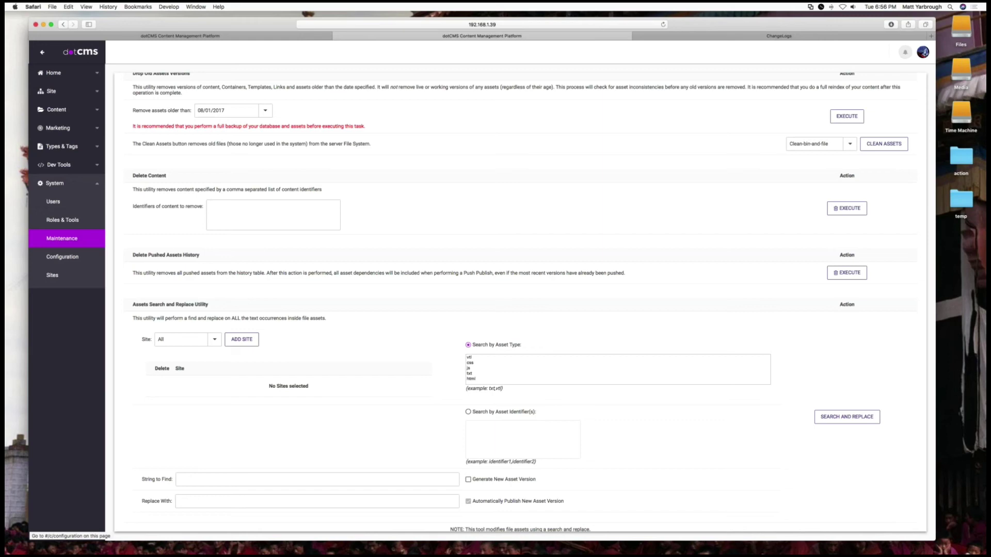
left_click(227, 217)
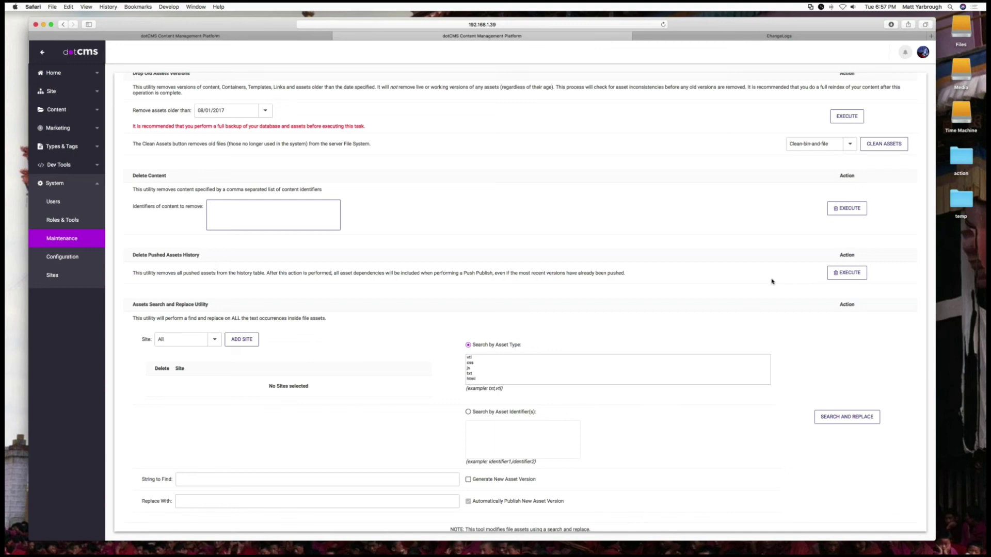
scroll(665, 309, "down", 2)
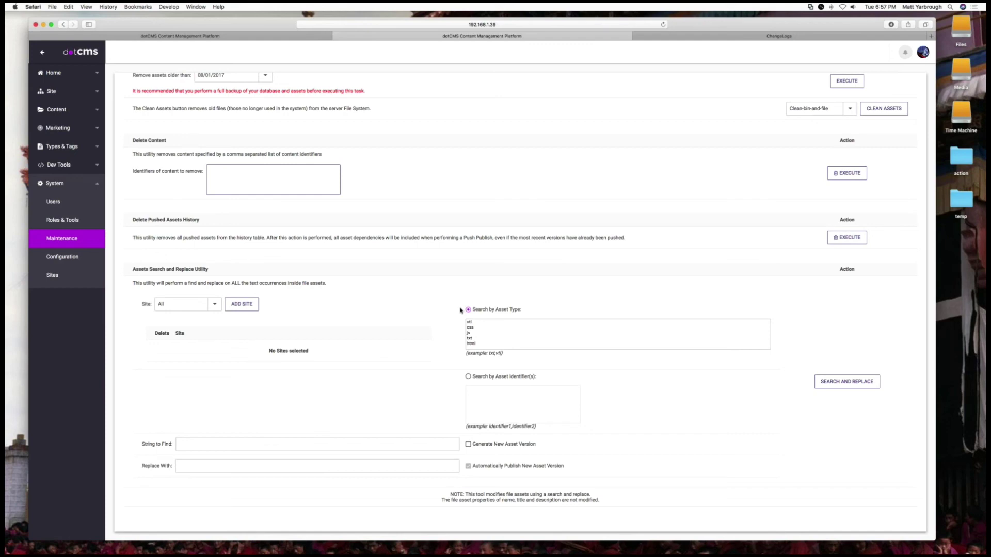
scroll(461, 309, "up", 10)
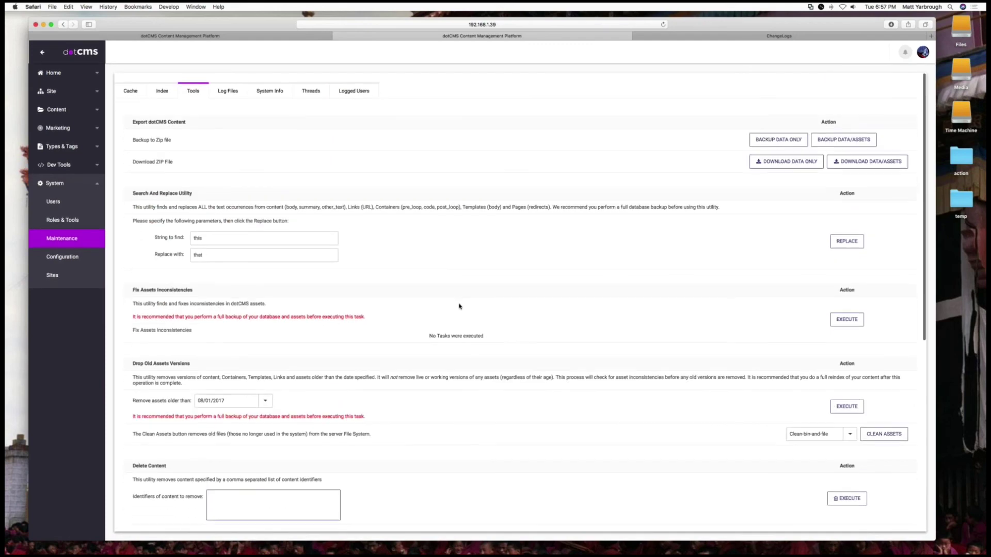
scroll(460, 306, "down", 10)
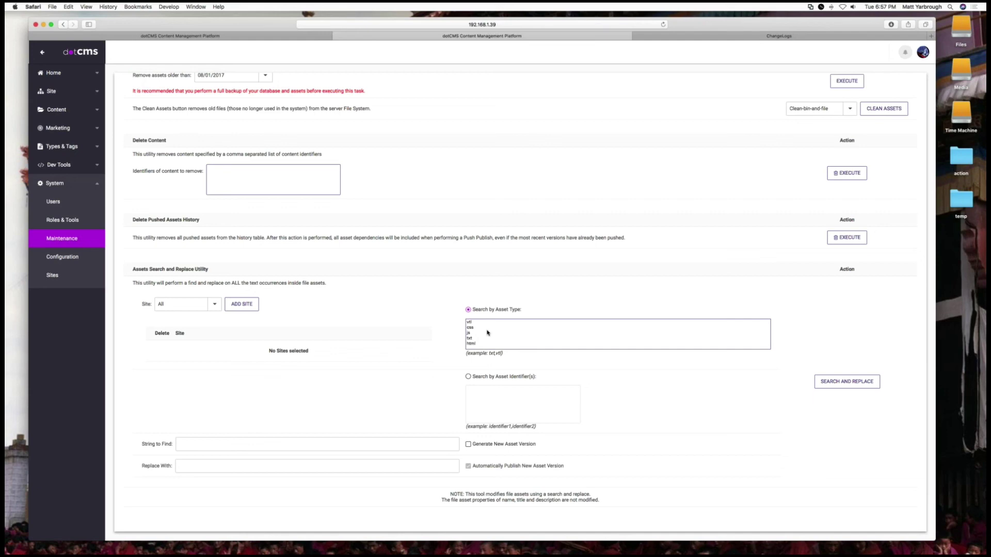
left_click(217, 176)
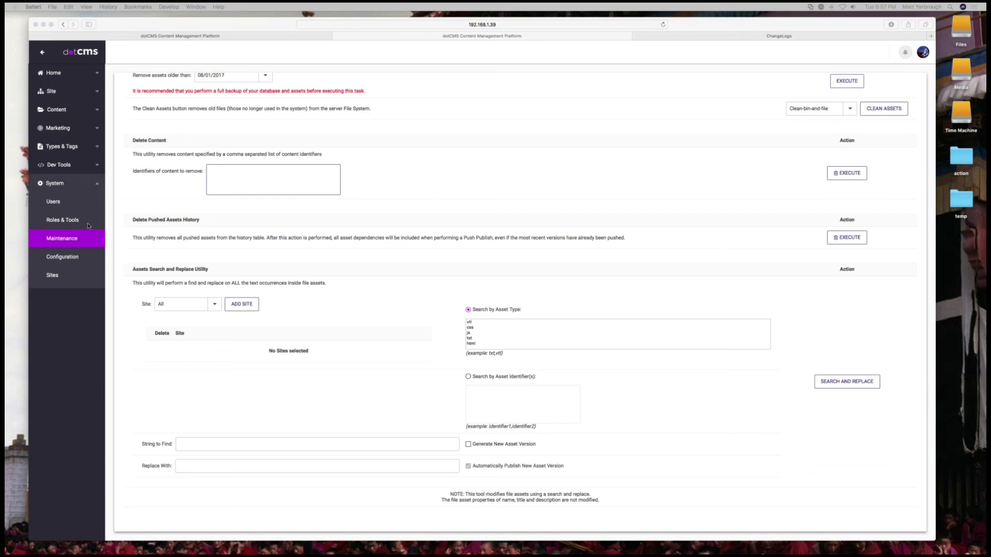
- Open the Maintenance log files view and check the list of logs available to tail without choosing one
scroll(370, 172, "up", 1)
scroll(369, 171, "up", 10)
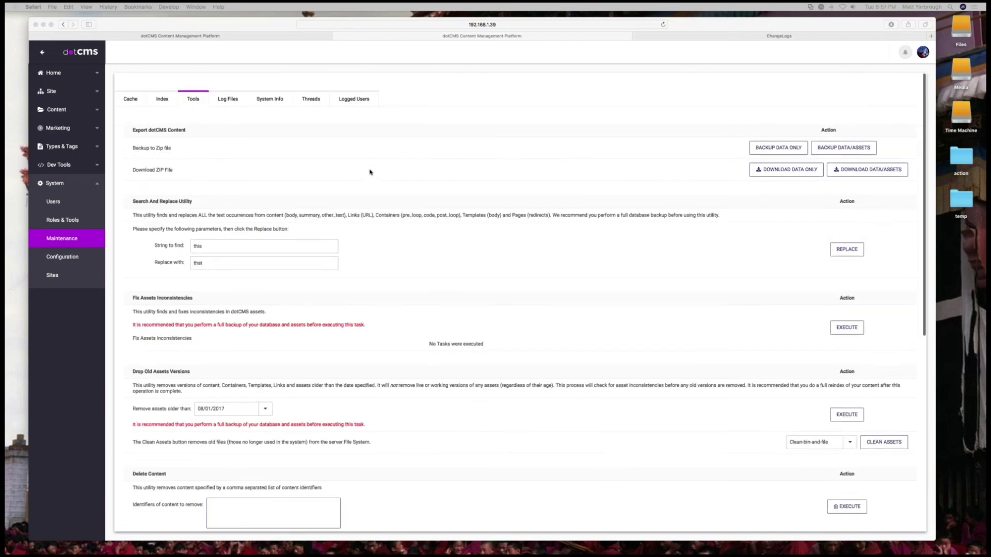
right_click(232, 93)
left_click(230, 95)
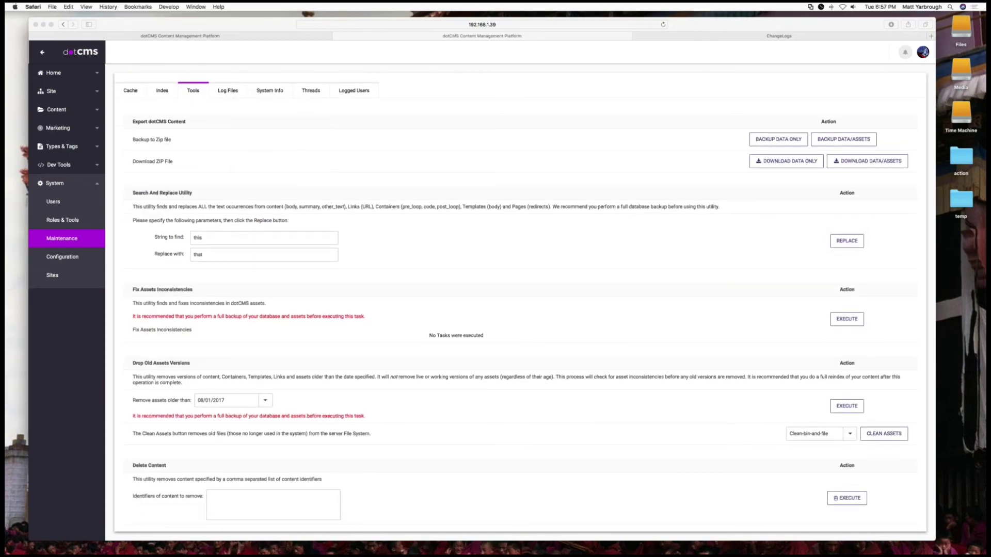
left_click(227, 91)
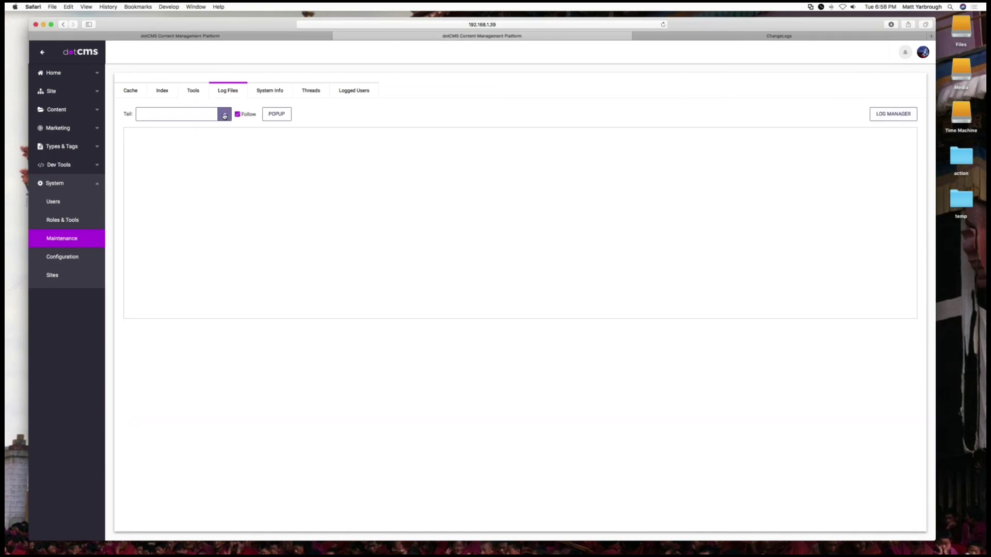
left_click(224, 115)
left_click(224, 114)
left_click(274, 152)
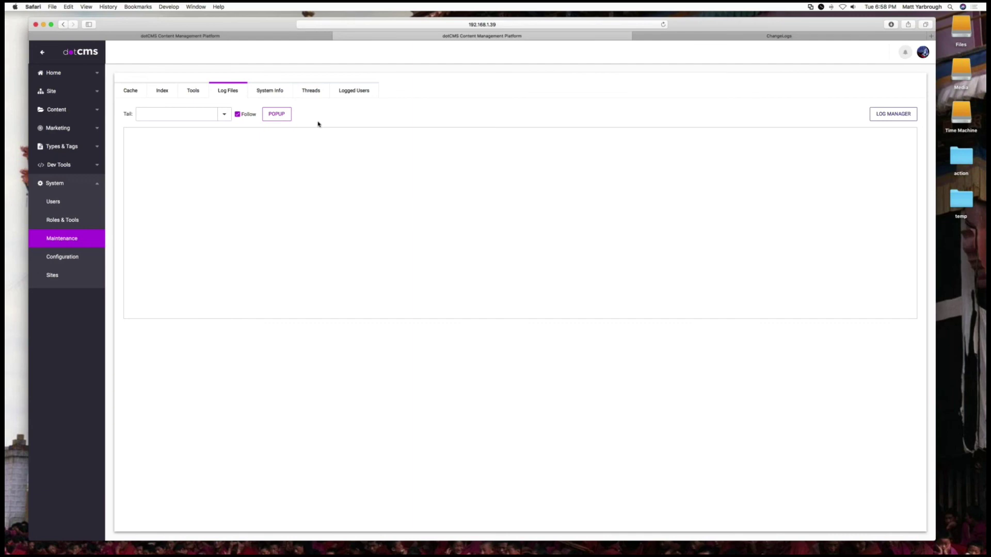
- Look through the System Info environment variables and system properties, and open the Threads view
left_click(281, 94)
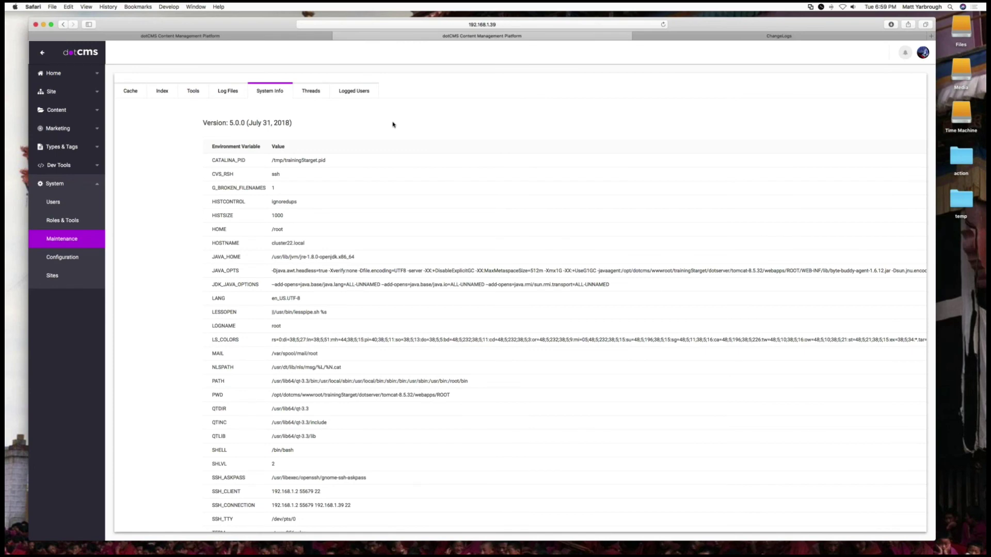
scroll(524, 224, "down", 15)
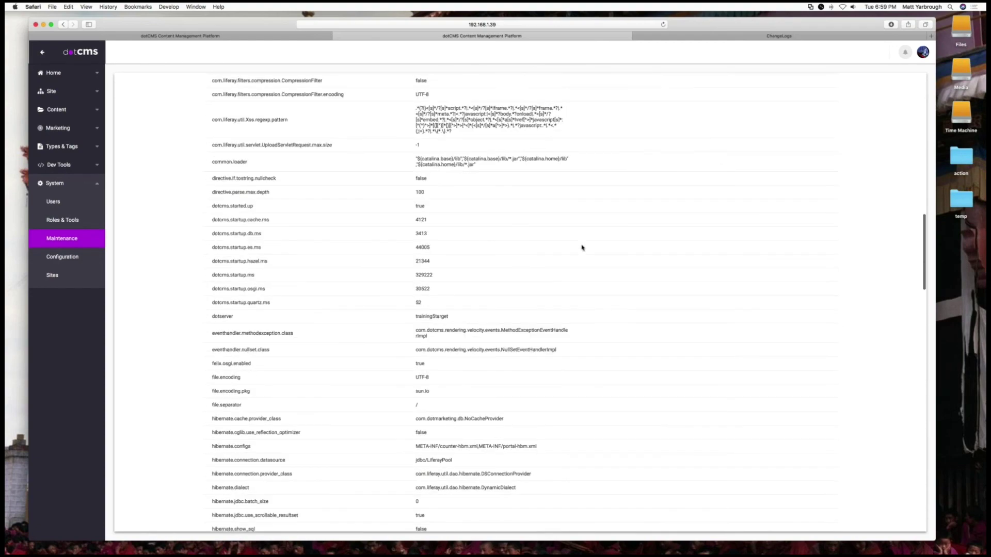
scroll(582, 248, "up", 15)
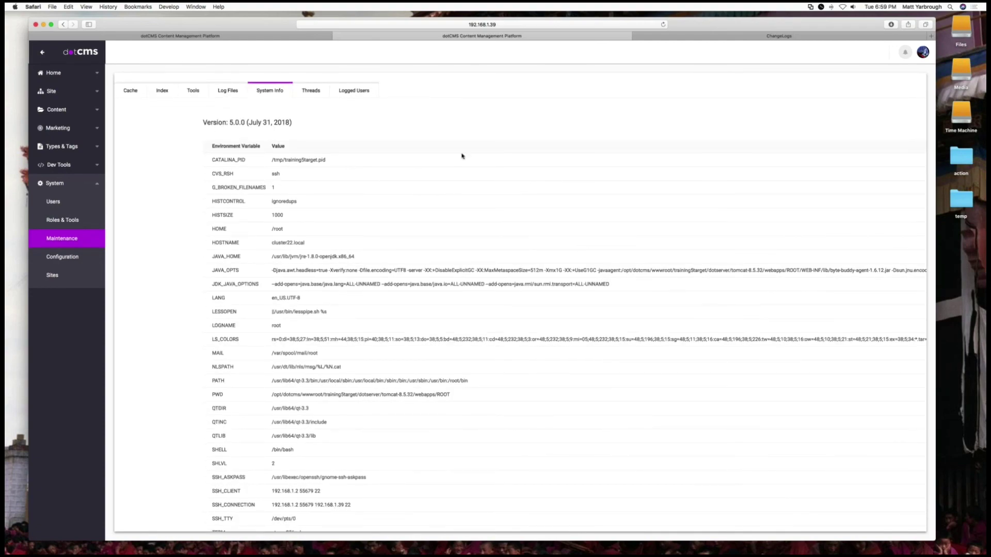
left_click(317, 93)
- Switch to Terminal and list the running Java processes with "ps ax | grep java"
key("super+Tab")
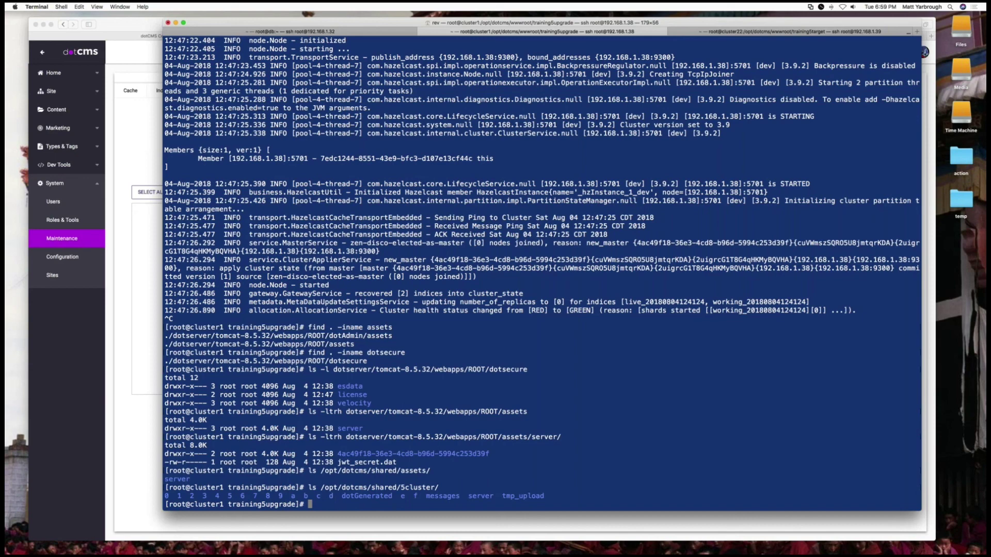
type("p")
type("s ax | gterp")
key("BackSpace")
key("BackSpace")
key("BackSpace")
key("BackSpace")
key("BackSpace")
type("rep java")
key("Return")
- Write a thread dump of Java process 23324 to threadump.txt using "jstack -l"
type("j")
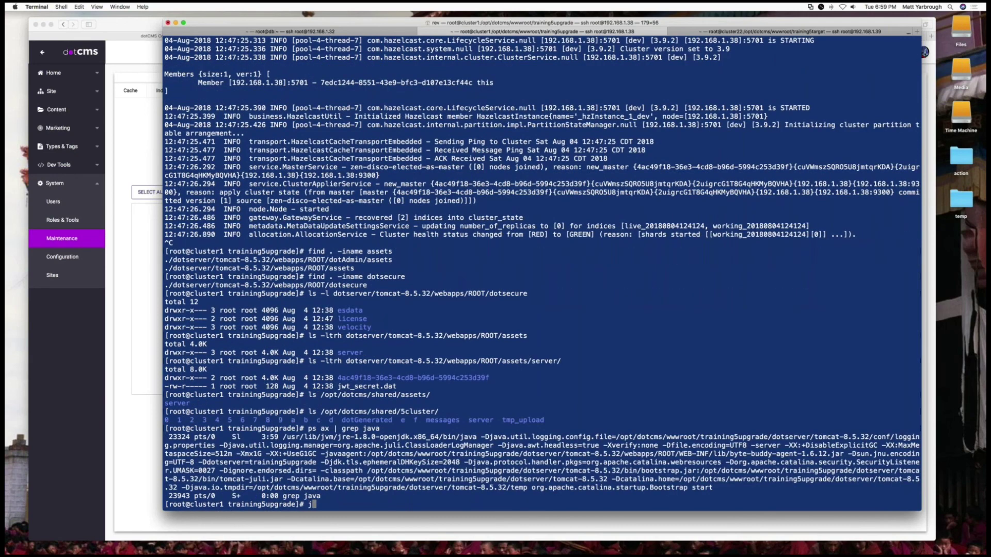
type("stack -l")
double_click(179, 437)
key("super+c")
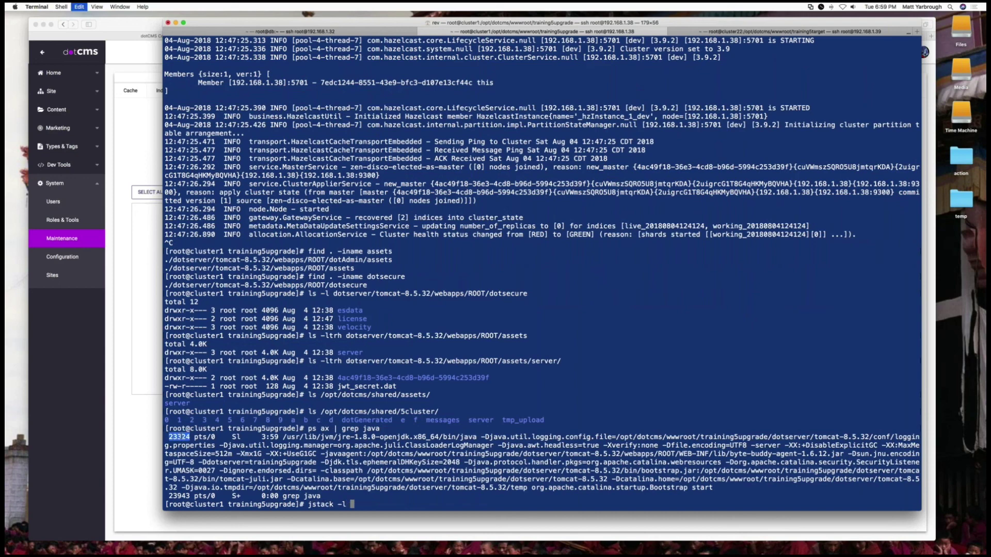
key("super+v")
type("> threa")
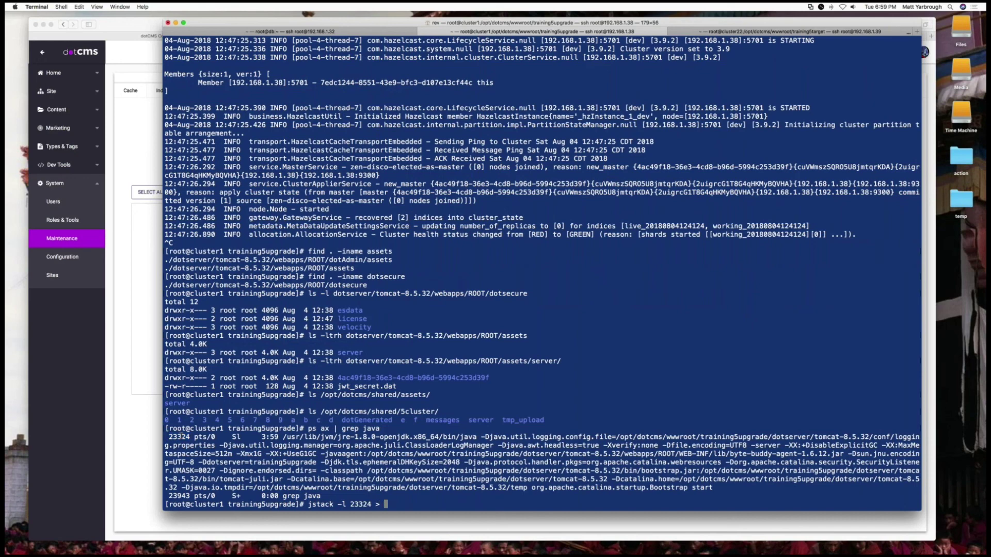
type("dump.txt")
key("Return")
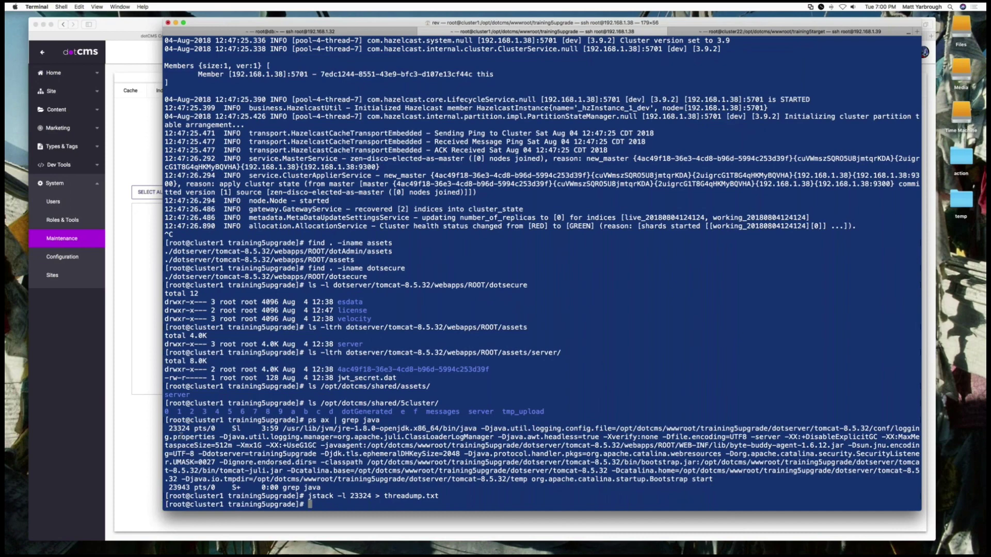
- Display threadump.txt with more and quit the pager after viewing the first thread entries
type("more threadump.txt")
key("Return")
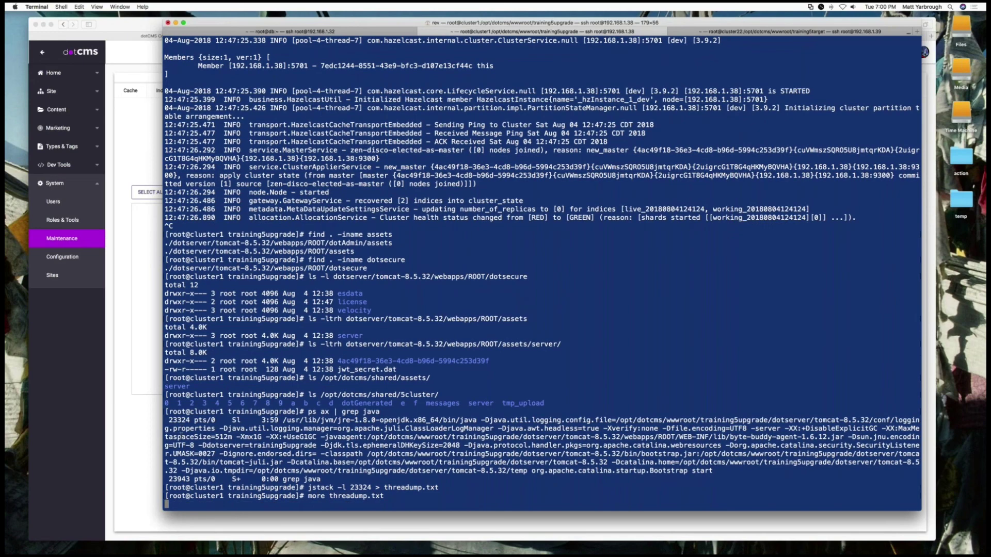
key("q")
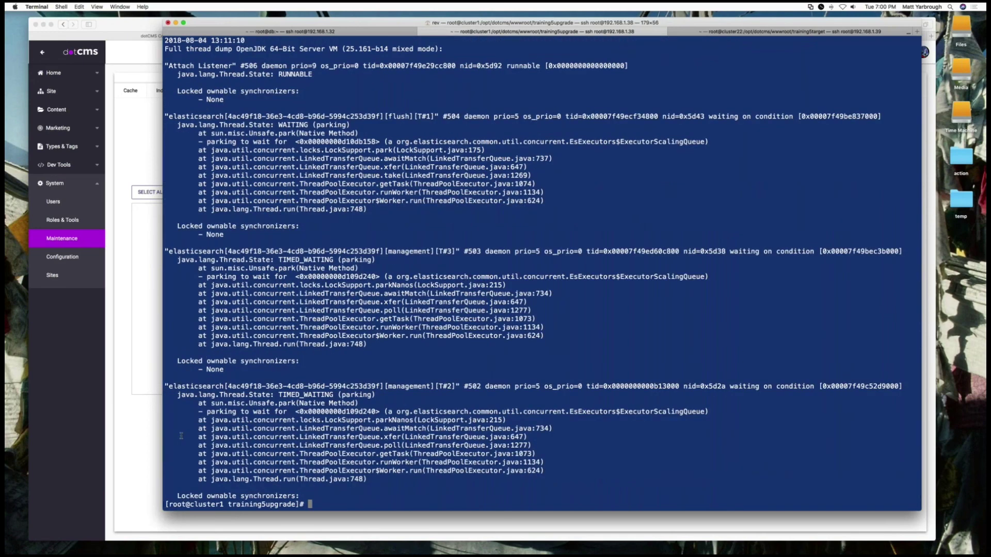
- Switch to Safari, reload the threads and system information in dotCMS, and select the entire thread dump text
key("super+Tab")
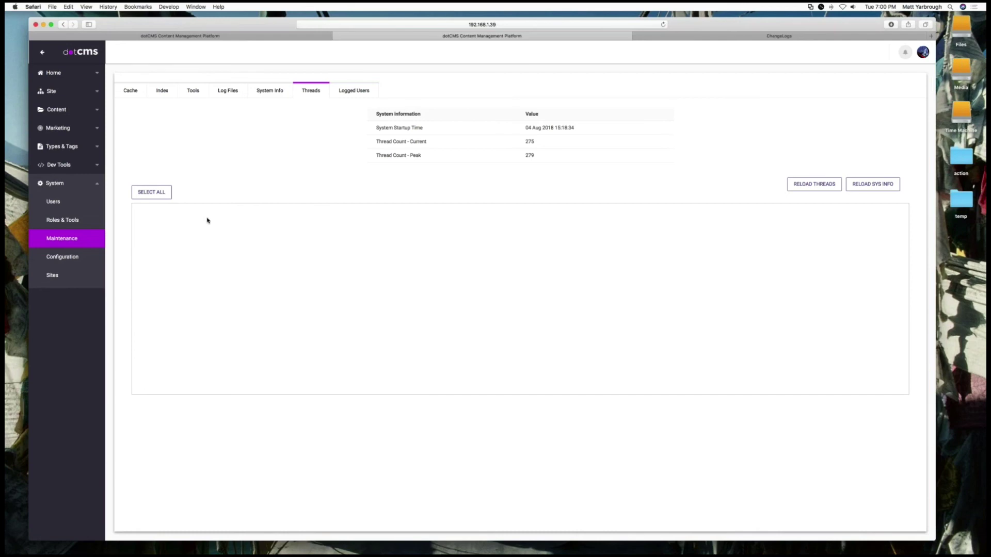
left_click(807, 186)
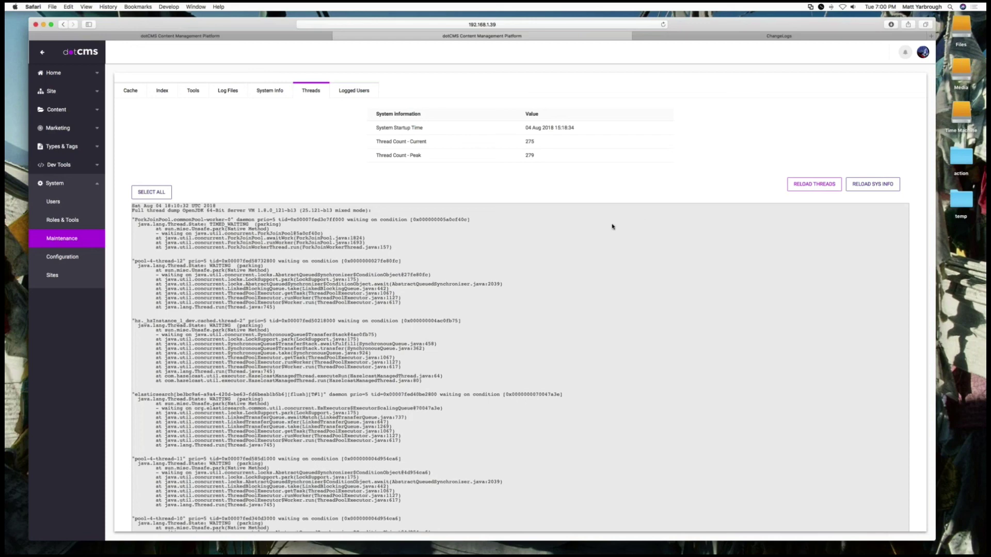
left_click(876, 186)
left_click(158, 194)
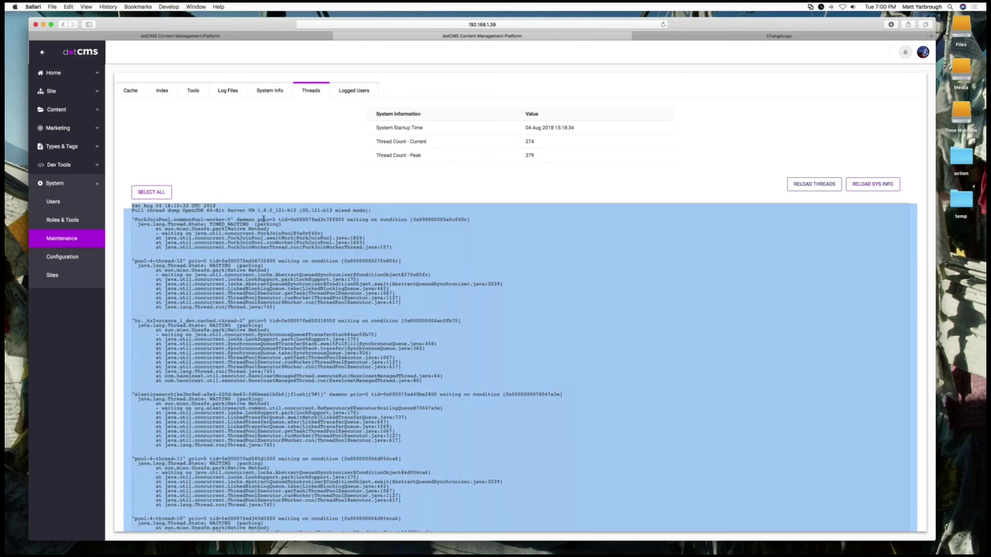
- Look through the full thread dump down to its last entries and return to the beginning
scroll(652, 306, "down", 15)
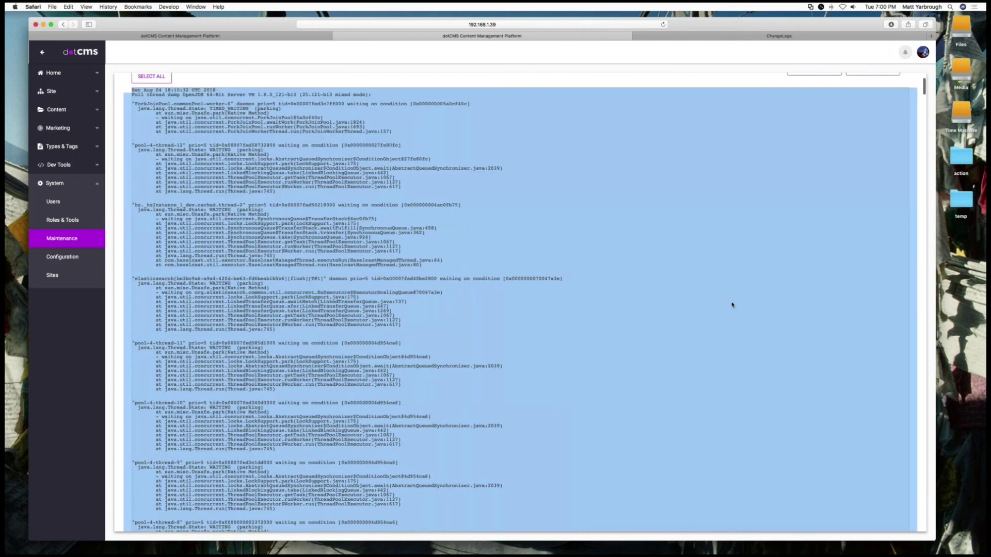
left_click(919, 239)
scroll(838, 436, "down", 15)
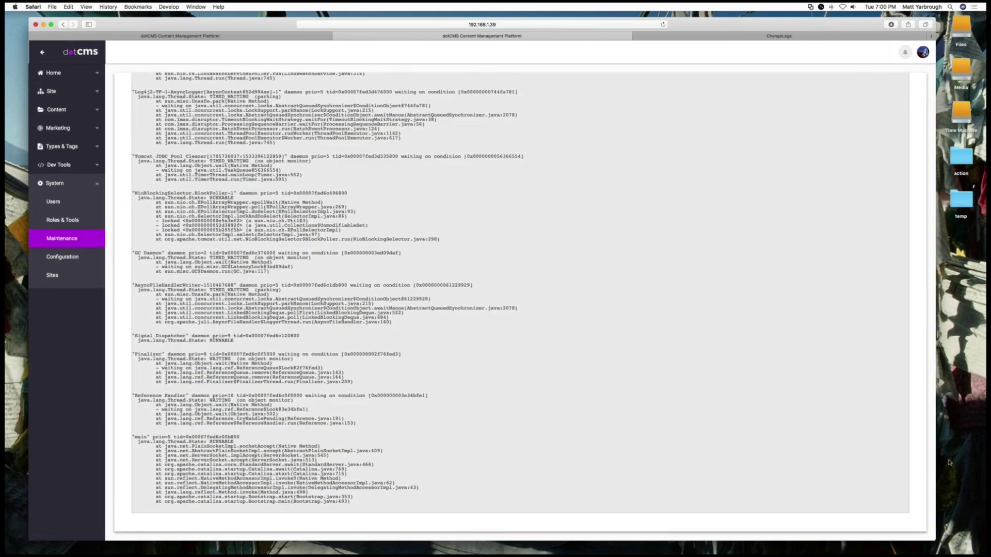
scroll(920, 470, "up", 5)
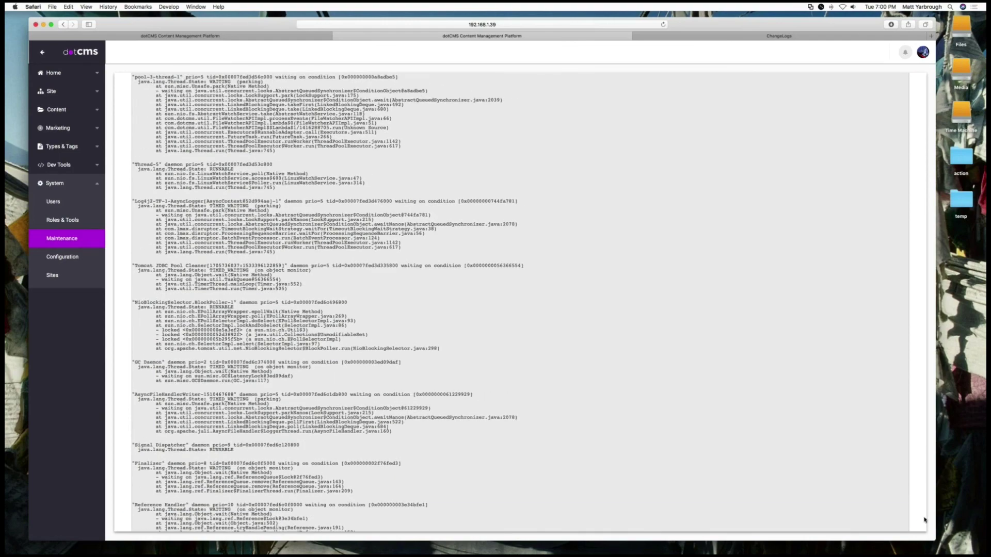
left_click_drag(915, 518, 903, 174)
scroll(903, 468, "up", 3)
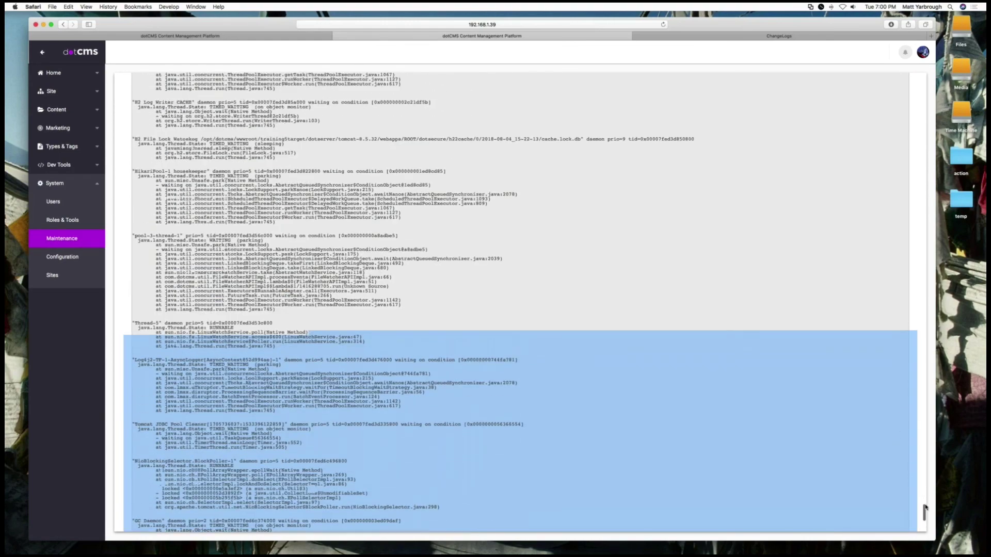
left_click_drag(925, 511, 877, 71)
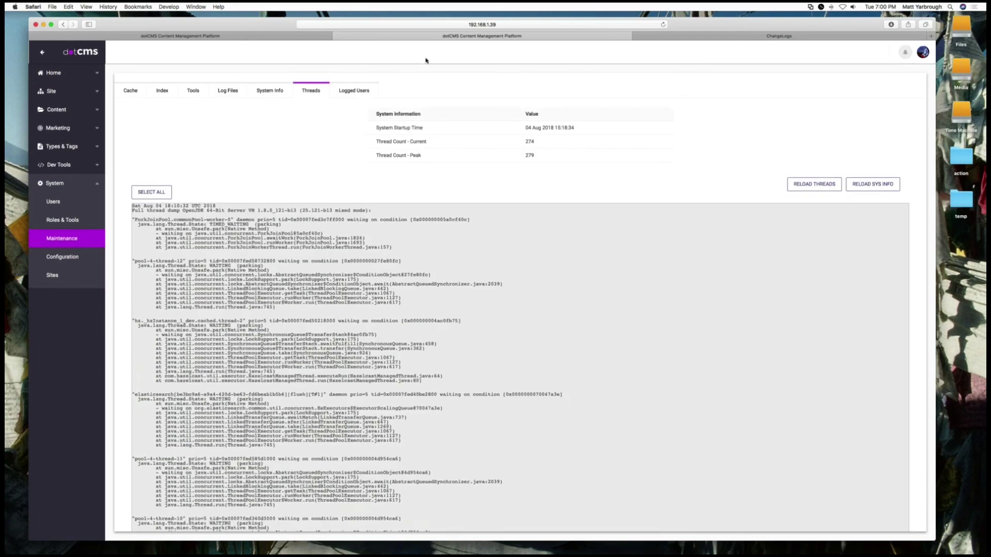
- In the Logged Users view, invalidate all sessions and reload the list of users
left_click(355, 93)
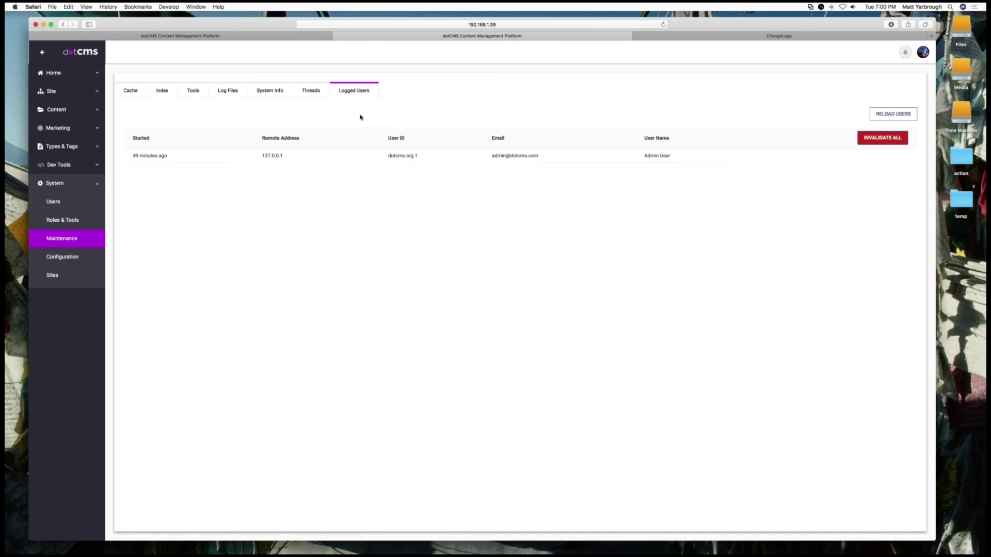
left_click(880, 138)
left_click(877, 122)
left_click(944, 67)
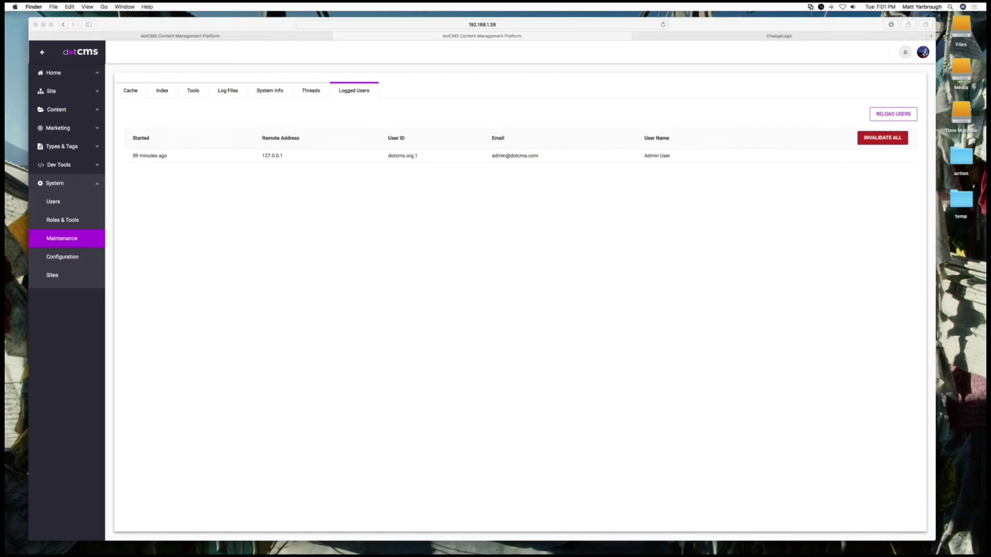